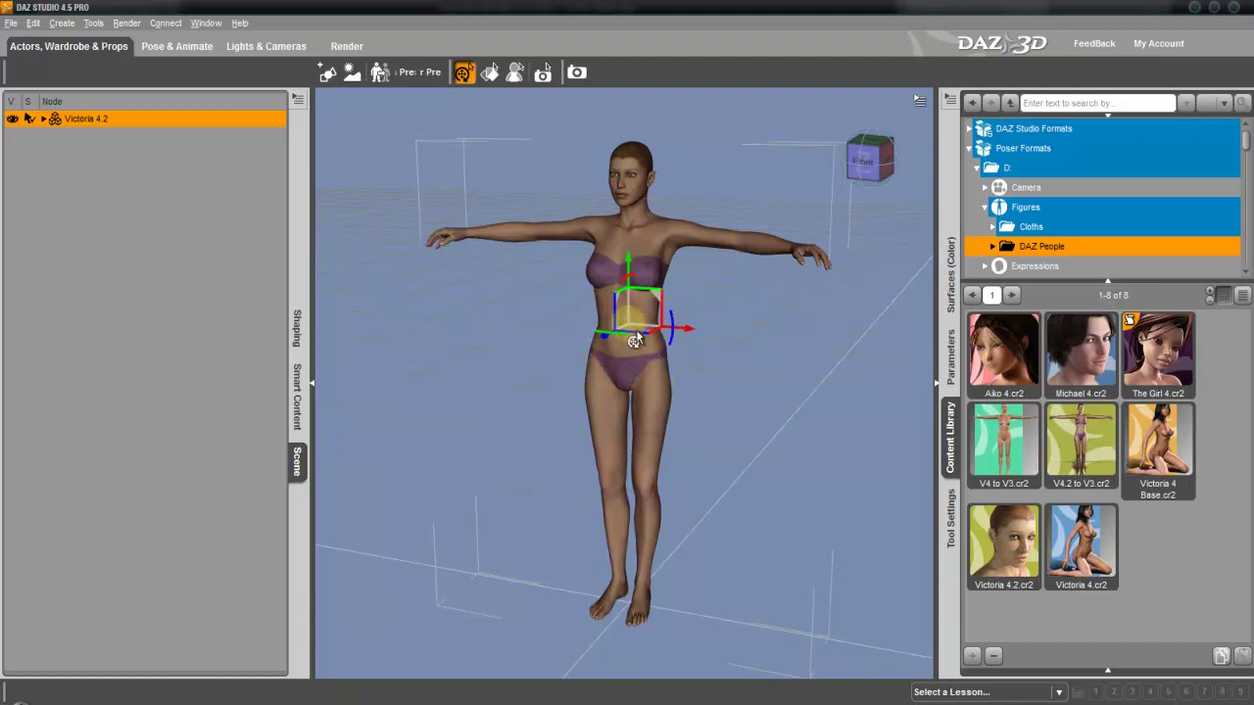
- Reverse the earlier Undo Texture Atlas from the Edit menu, then check the menu and close it
left_click(34, 23)
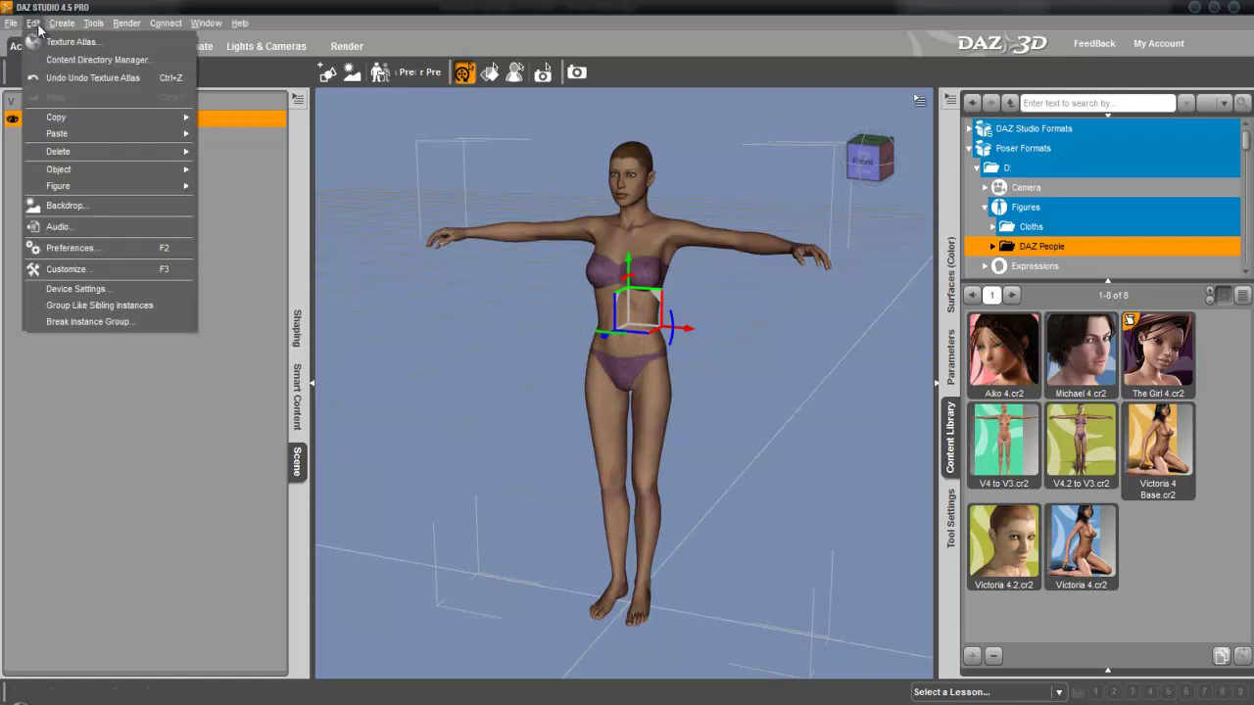
left_click(70, 80)
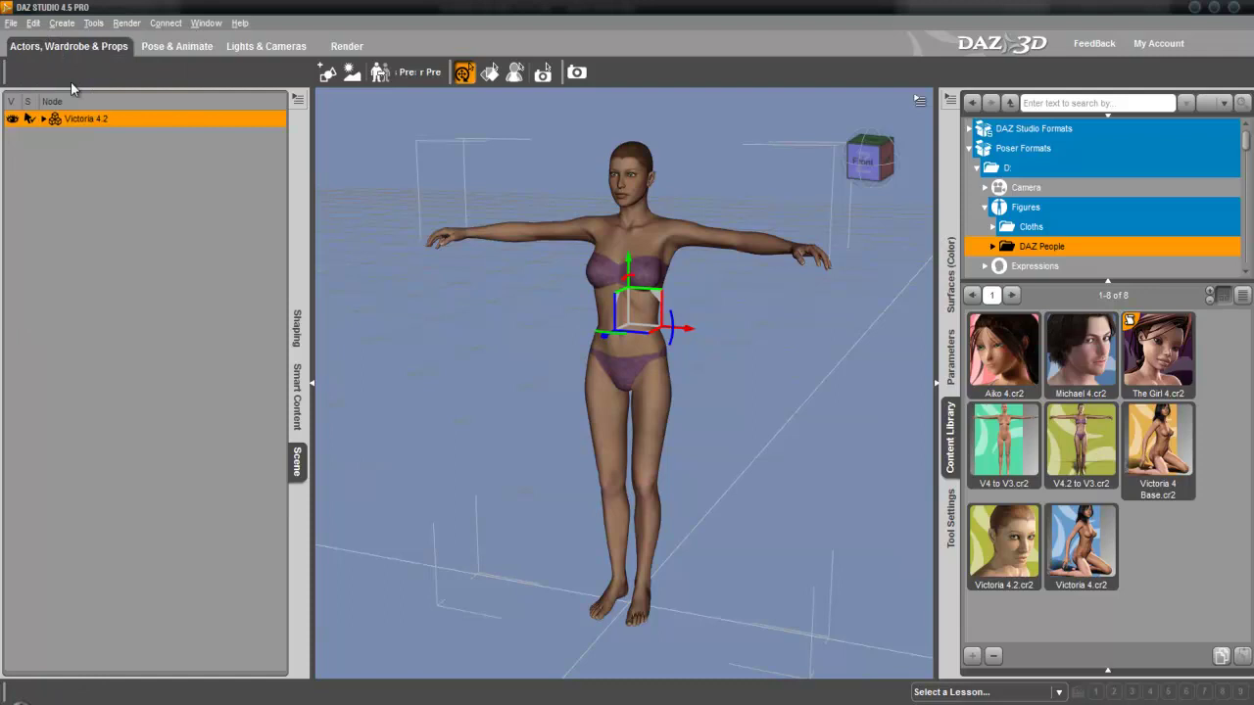
left_click(34, 23)
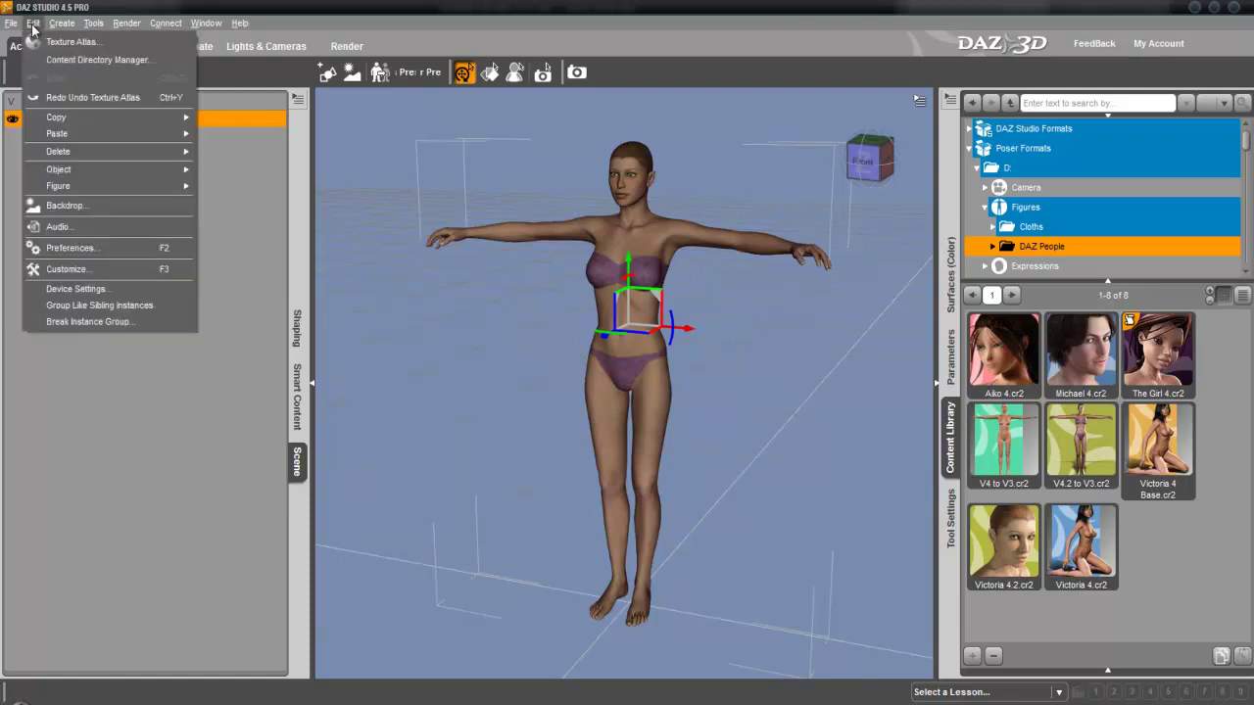
left_click(870, 167)
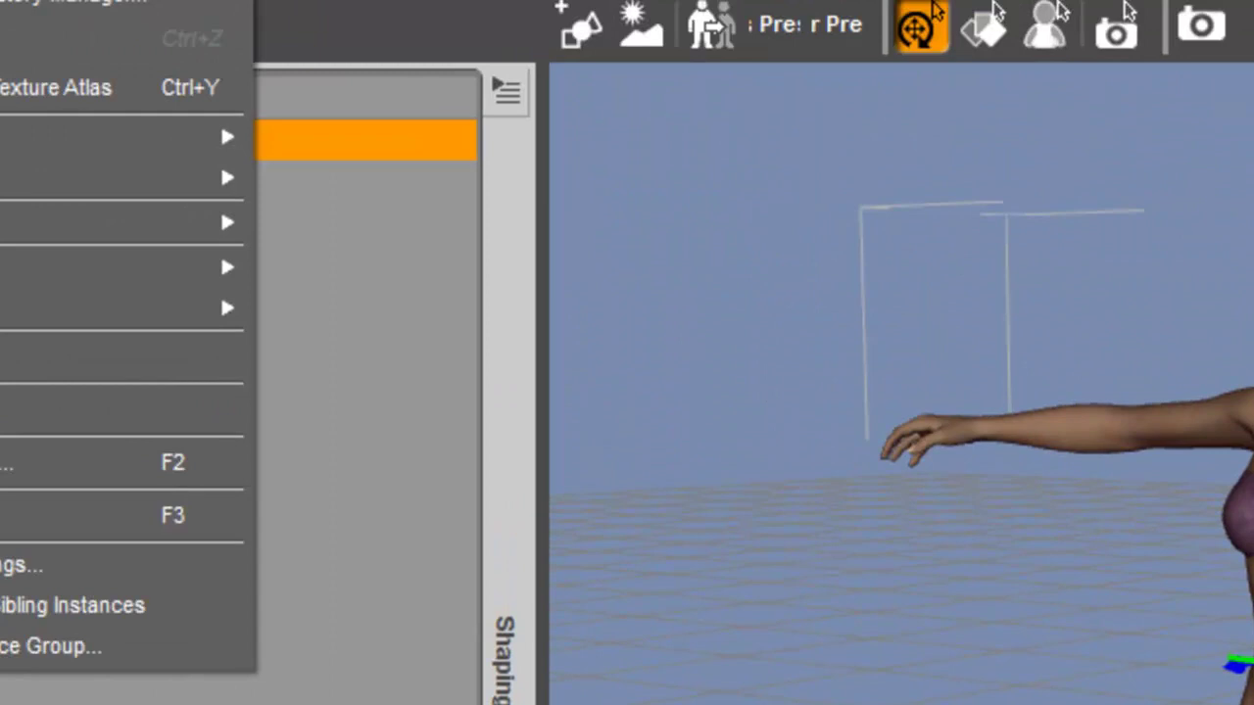
- Set the Texture Atlas preview image size to 2048 × 2048 and auto-arrange the UV pieces
left_click(56, 84)
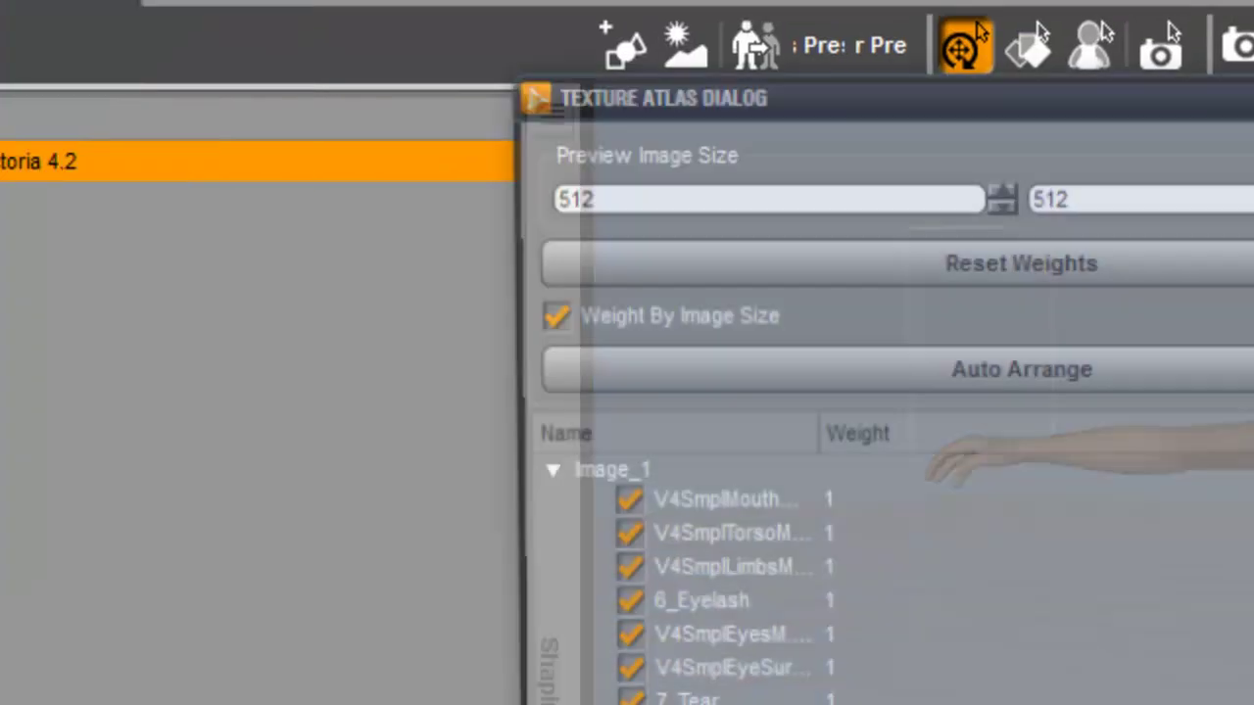
left_click_drag(663, 190, 134, 212)
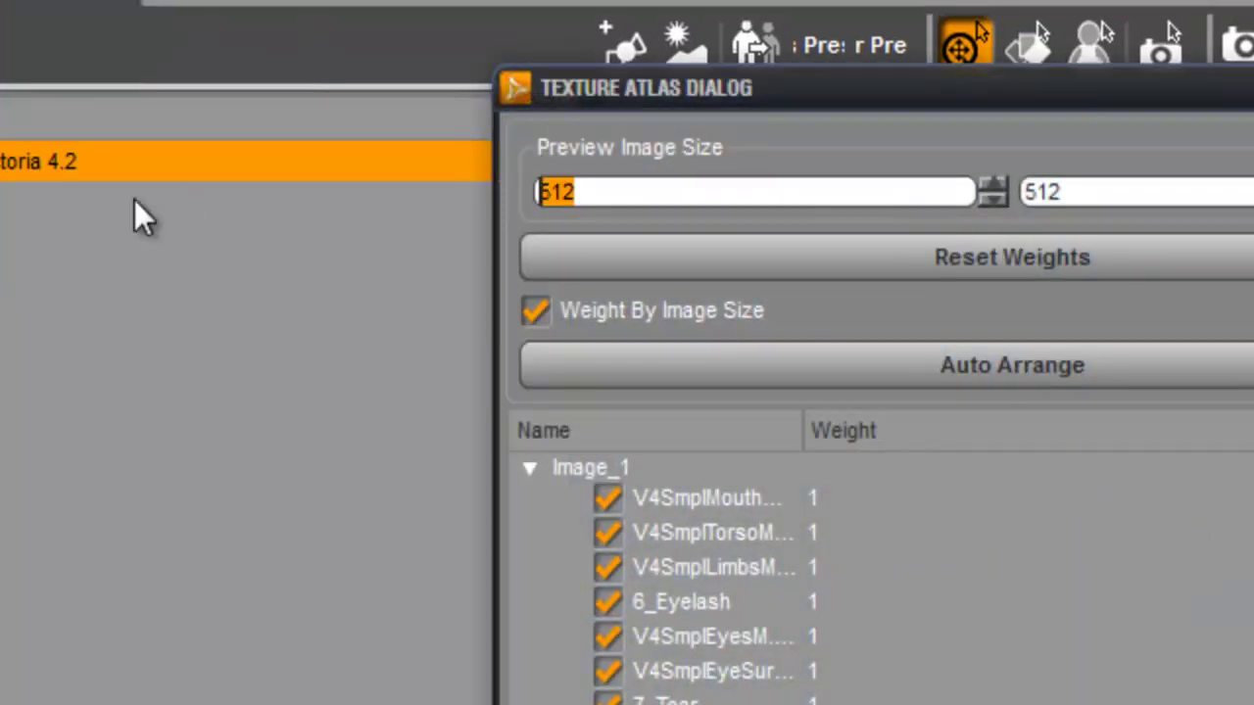
type("2048")
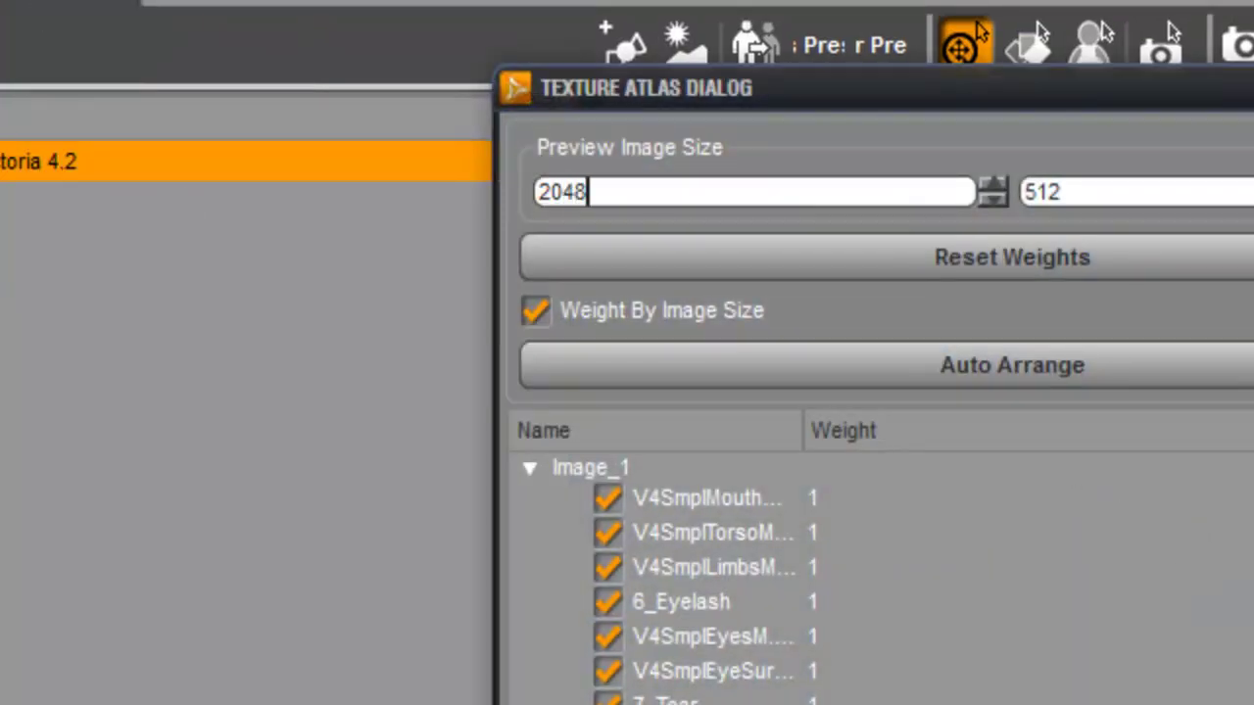
left_click_drag(1083, 190, 902, 157)
type("2048")
left_click(1000, 376)
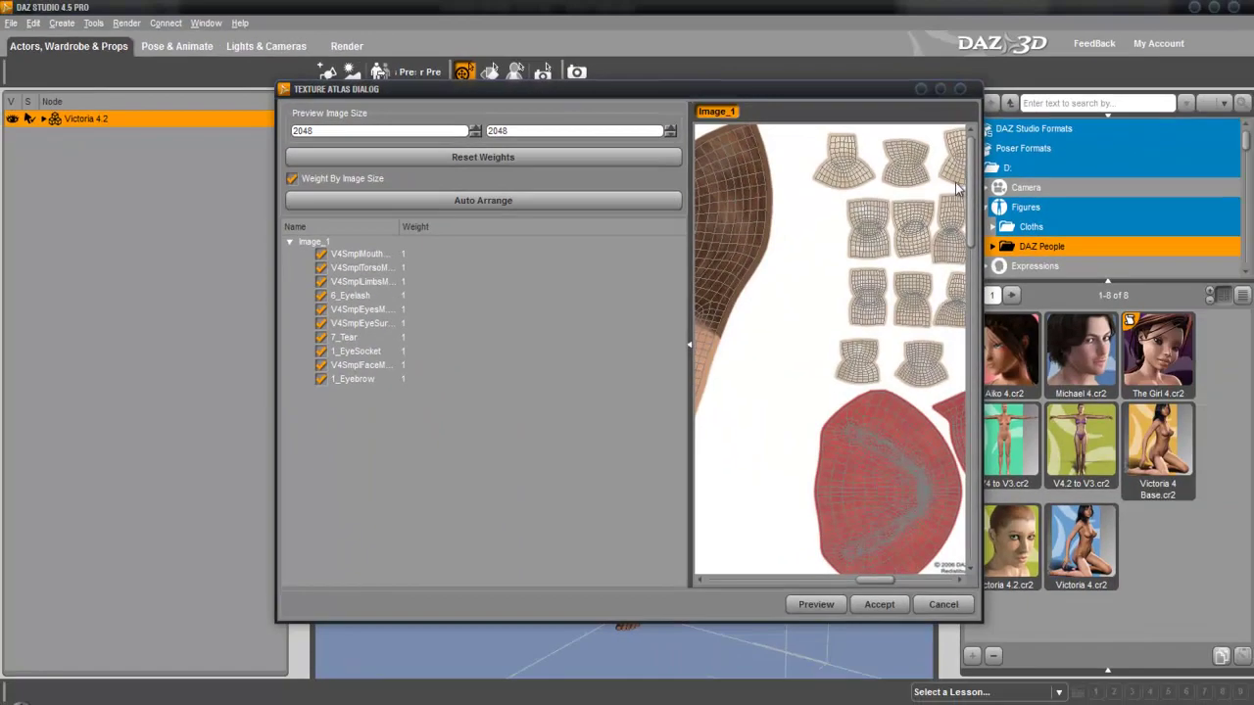
- Accept the atlas and turn off the displacement map in the commit settings
scroll(958, 189, "down", 5)
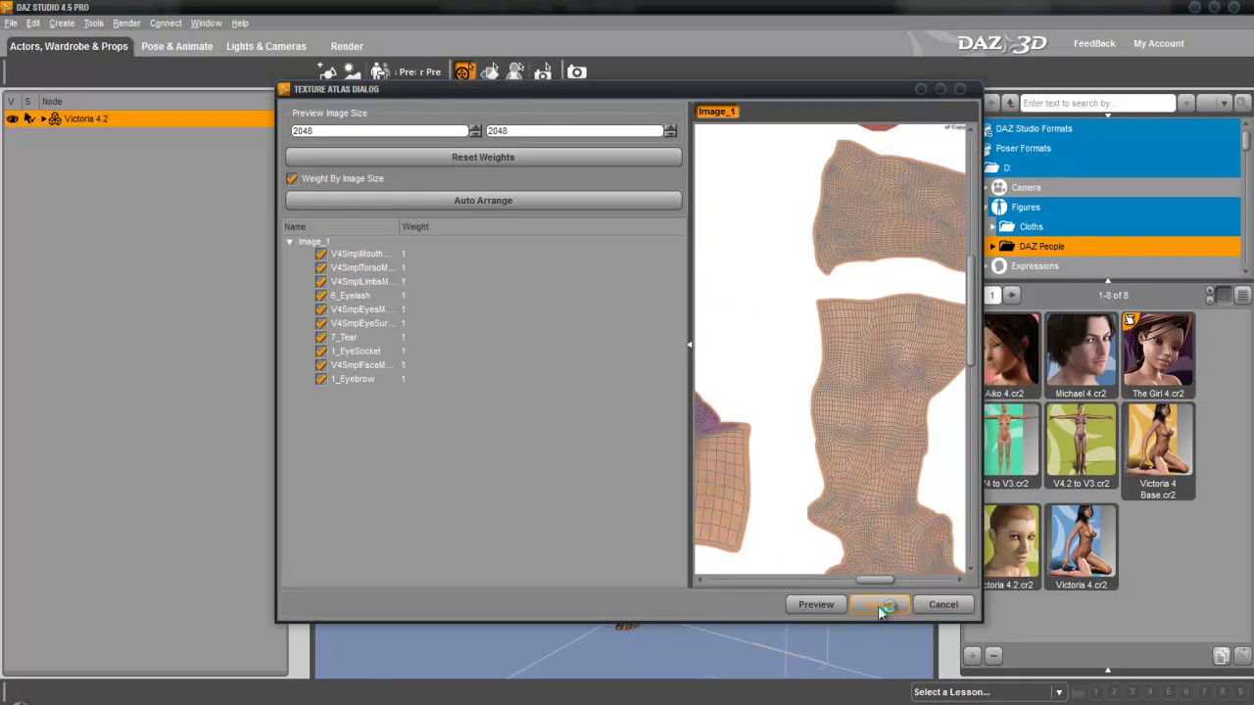
left_click(878, 606)
left_click(536, 462)
- Turn off the specular and bump maps and rename the UV set to OBJ_Victoria
left_click(536, 428)
left_click(535, 403)
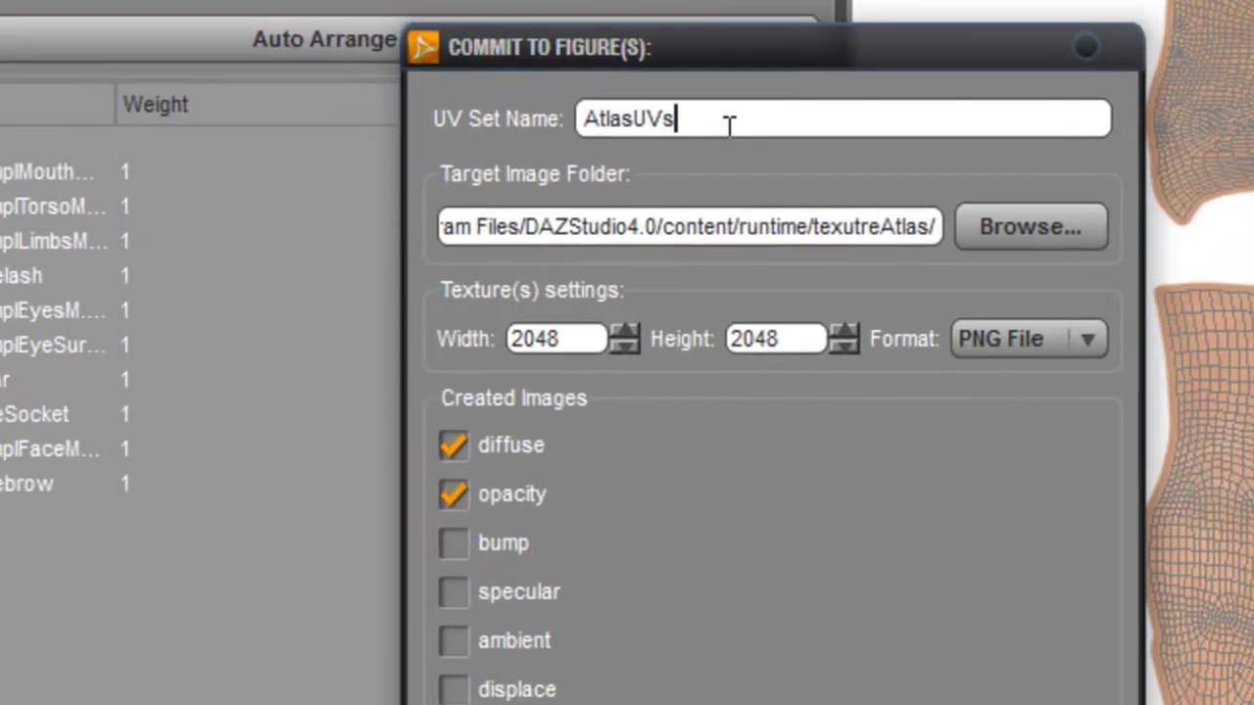
left_click_drag(644, 234, 402, 242)
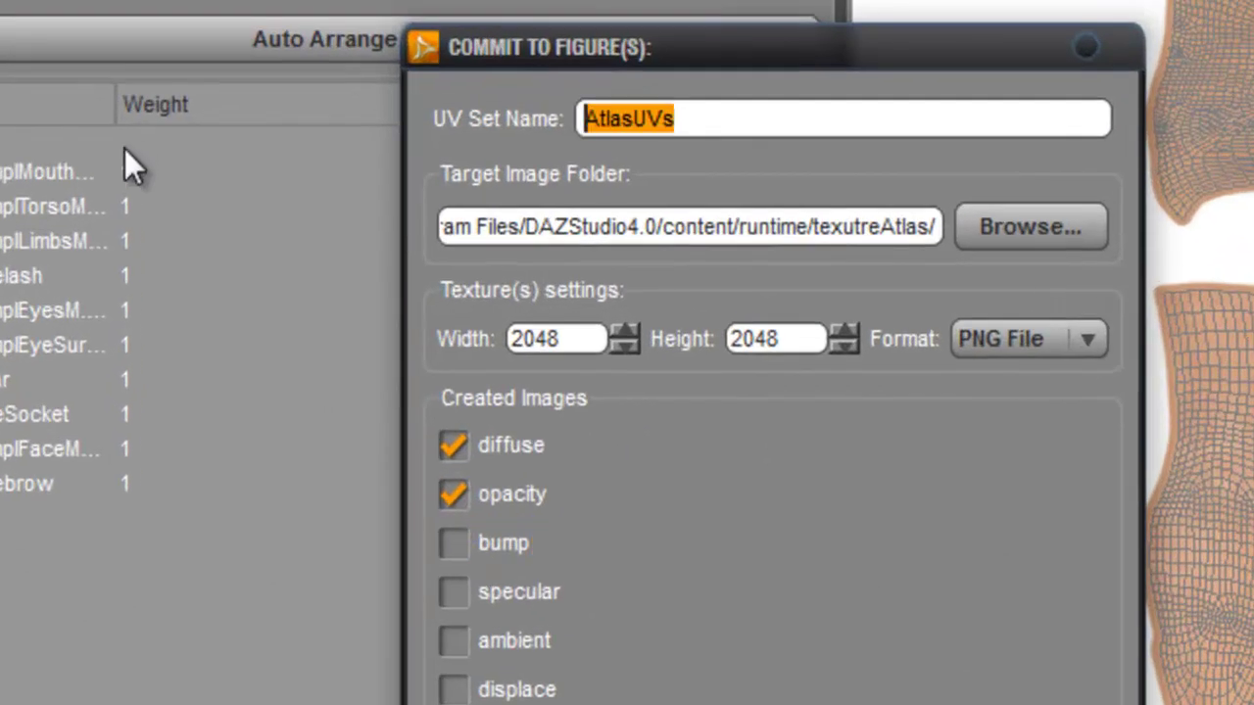
type("OBJ_")
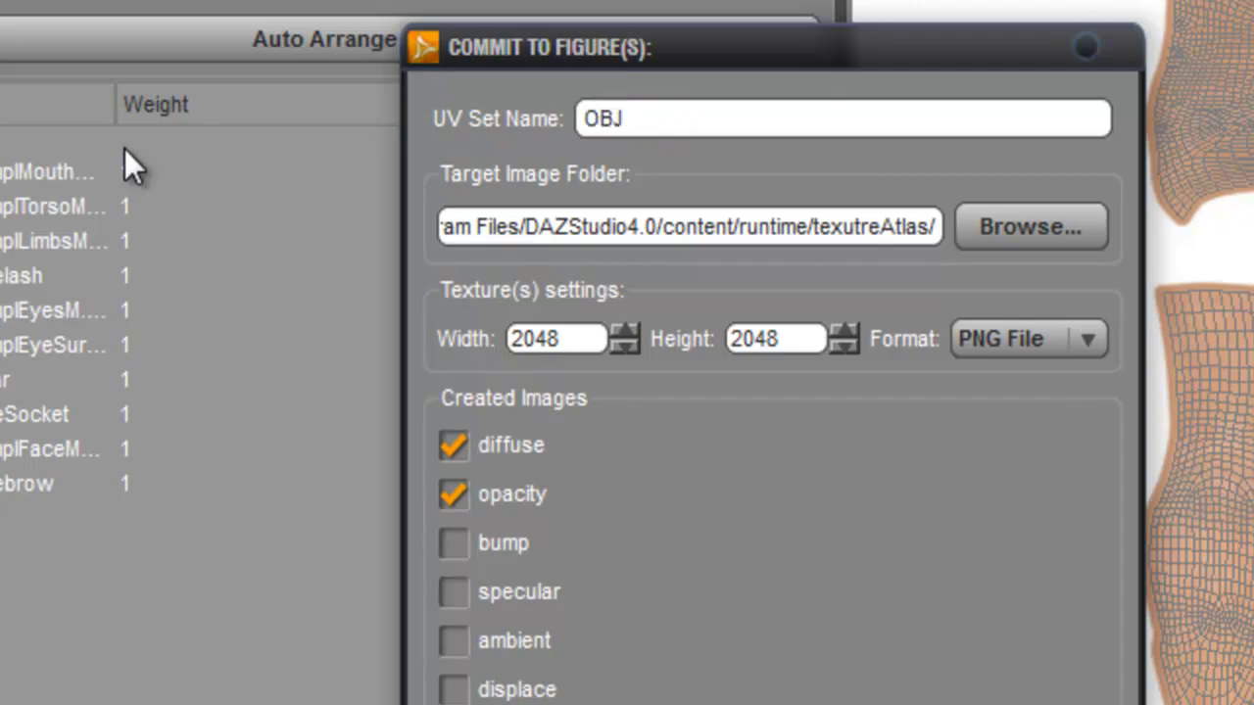
type("Victoria")
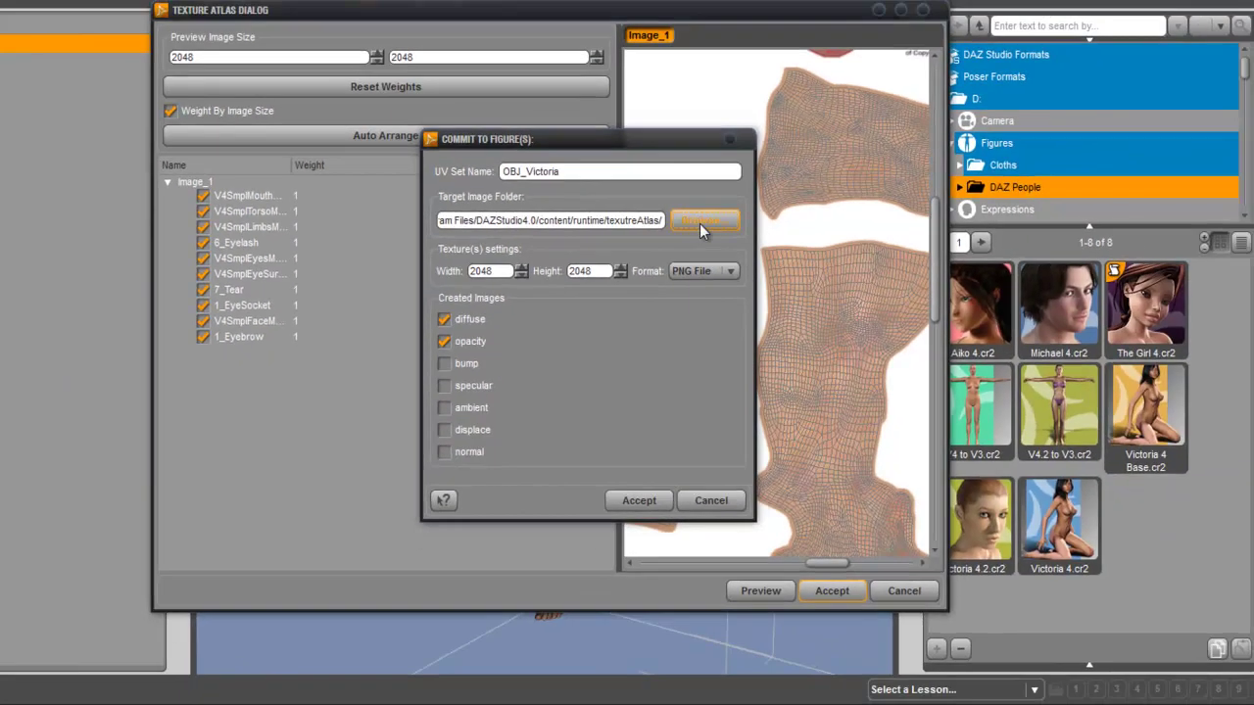
- Set the output folder to Victoria_OBJ on the Savedisk (D:) drive and commit the atlas
left_click(805, 221)
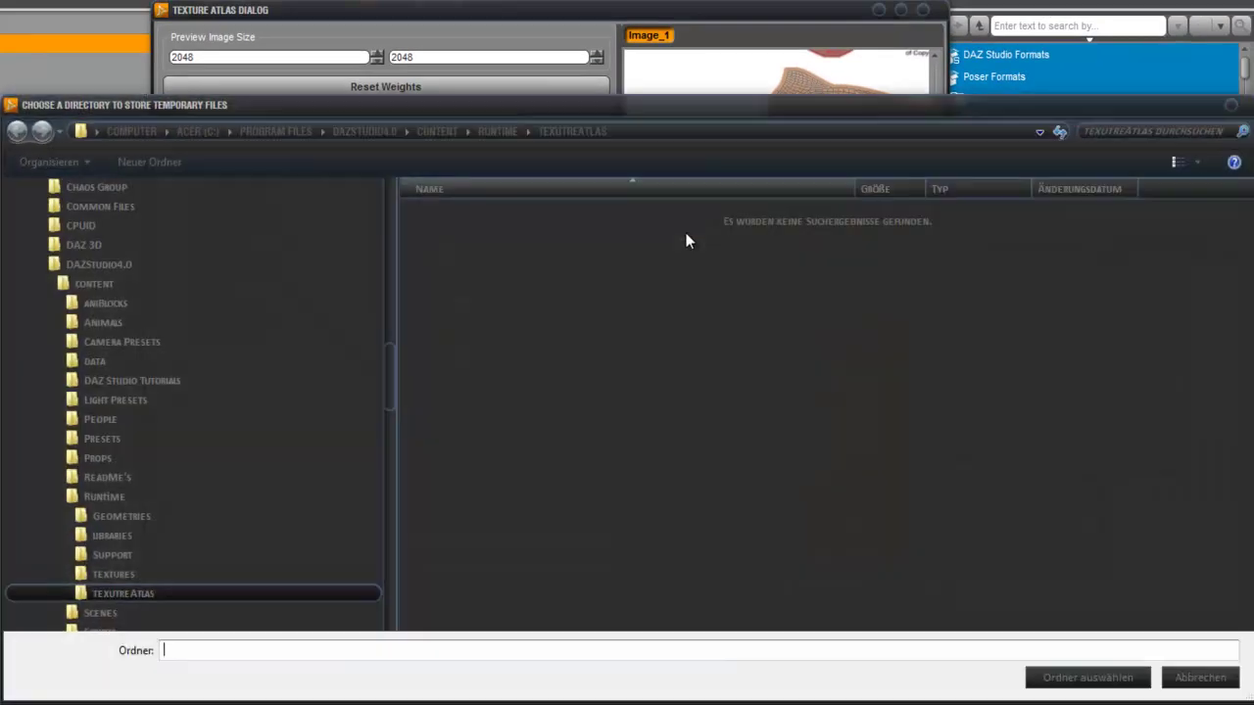
left_click_drag(390, 382, 291, 587)
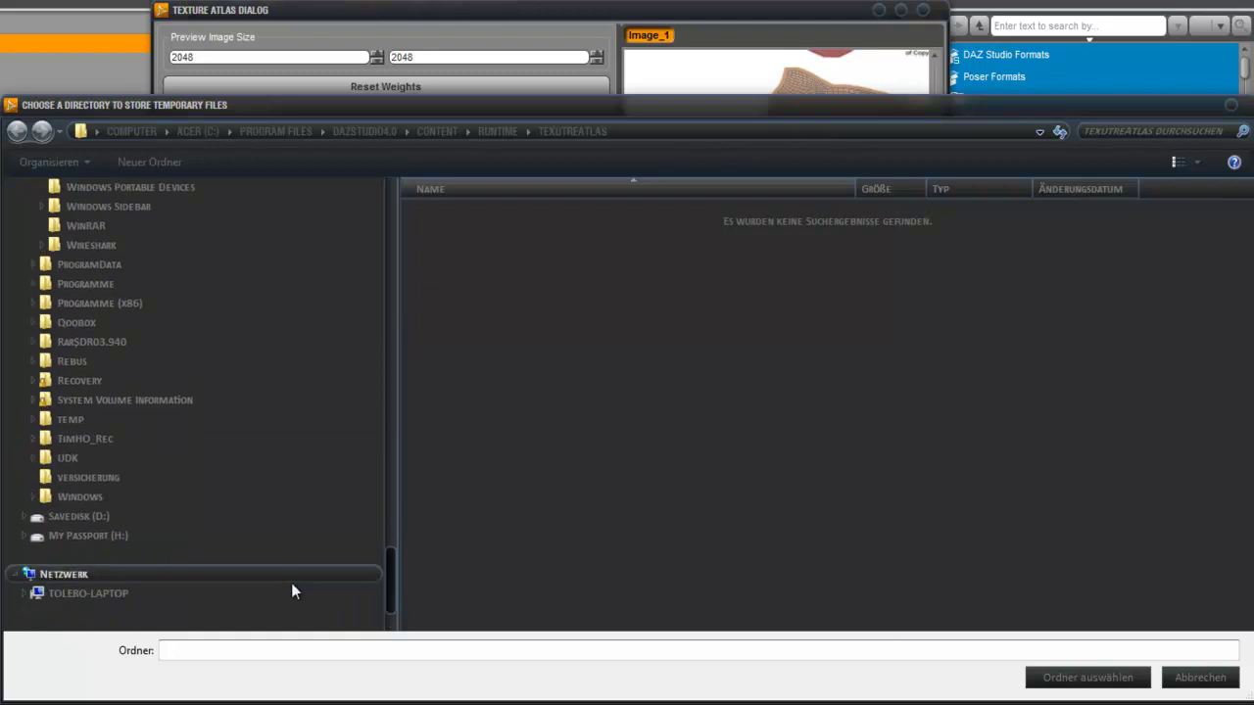
left_click(125, 519)
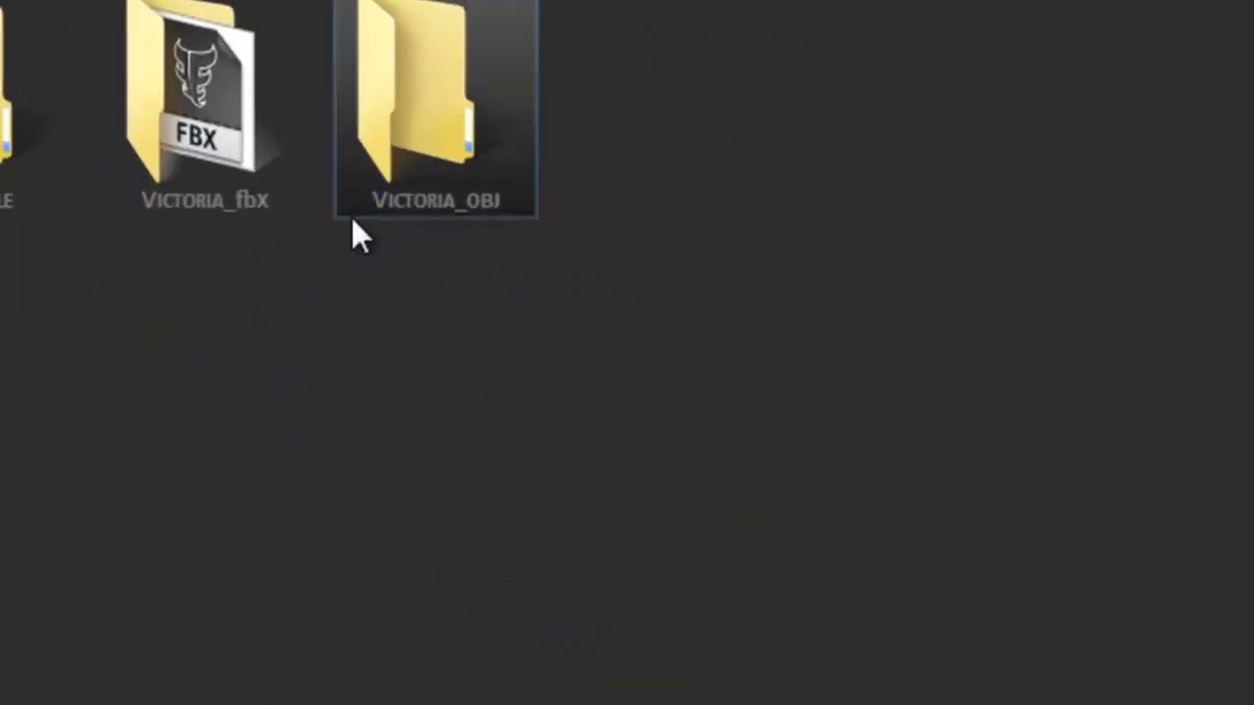
double_click(440, 134)
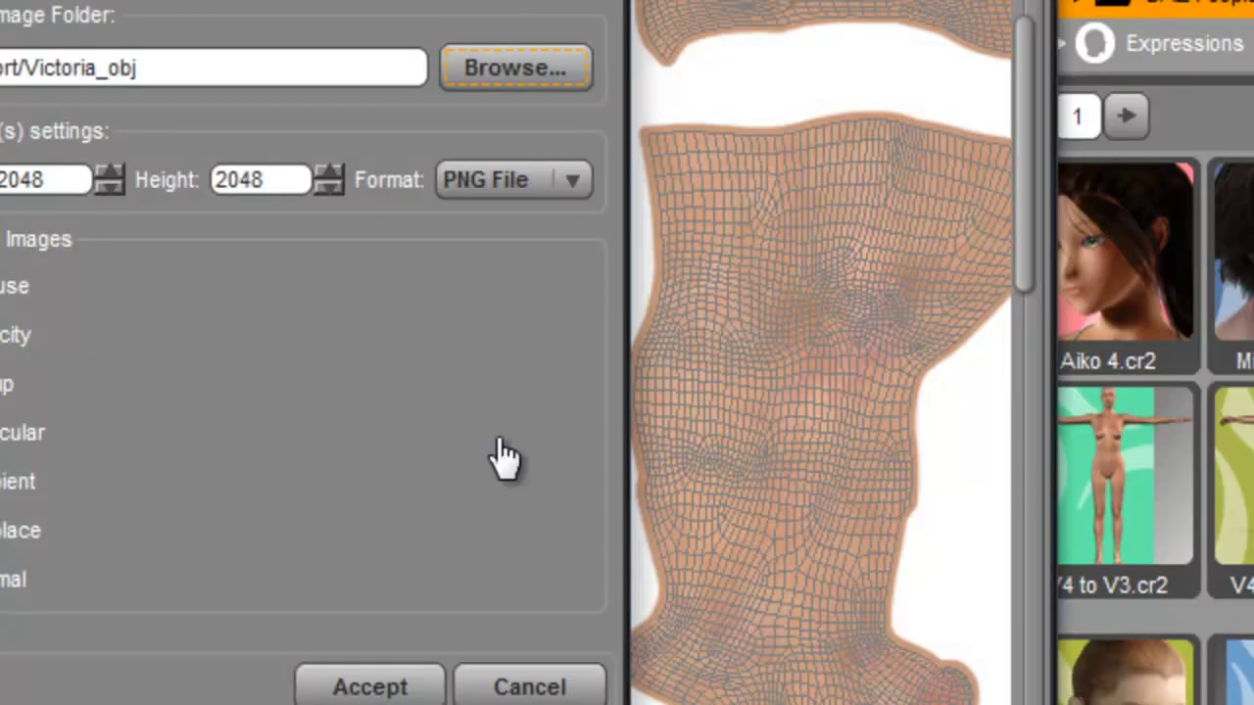
left_click(358, 687)
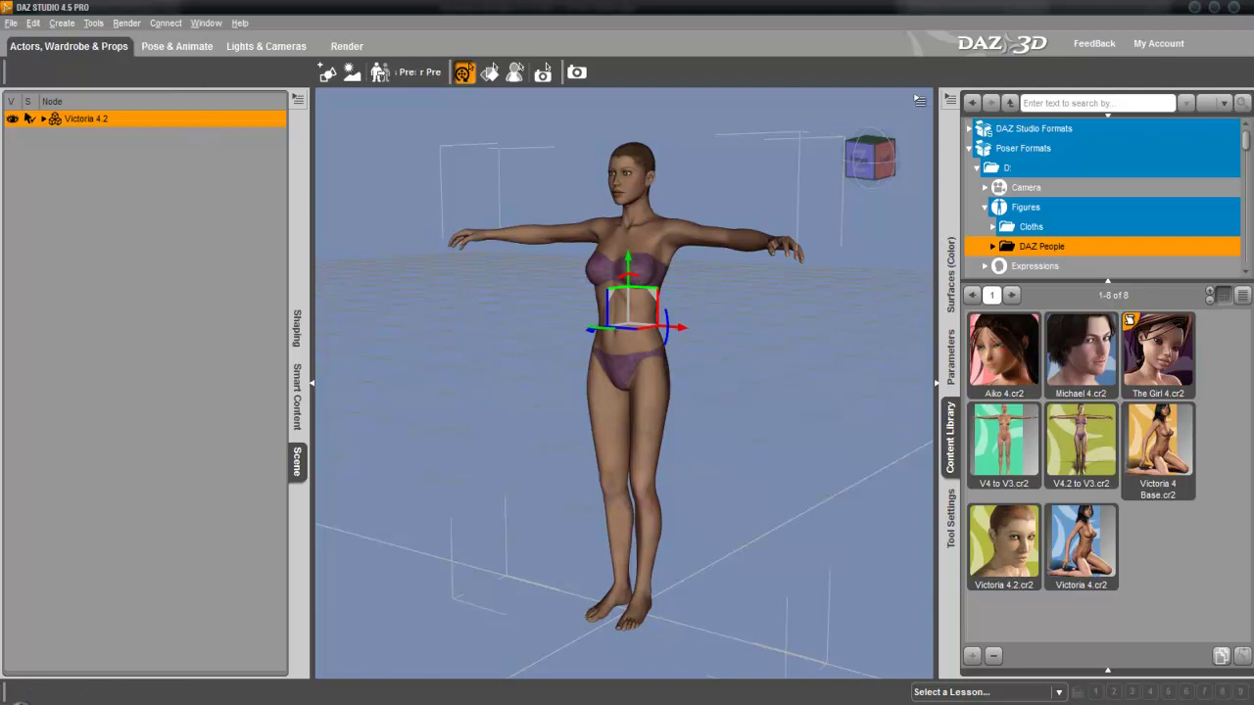
- Export the scene as a Wavefront Object (*.obj) file named Victoria_obj
left_click(9, 23)
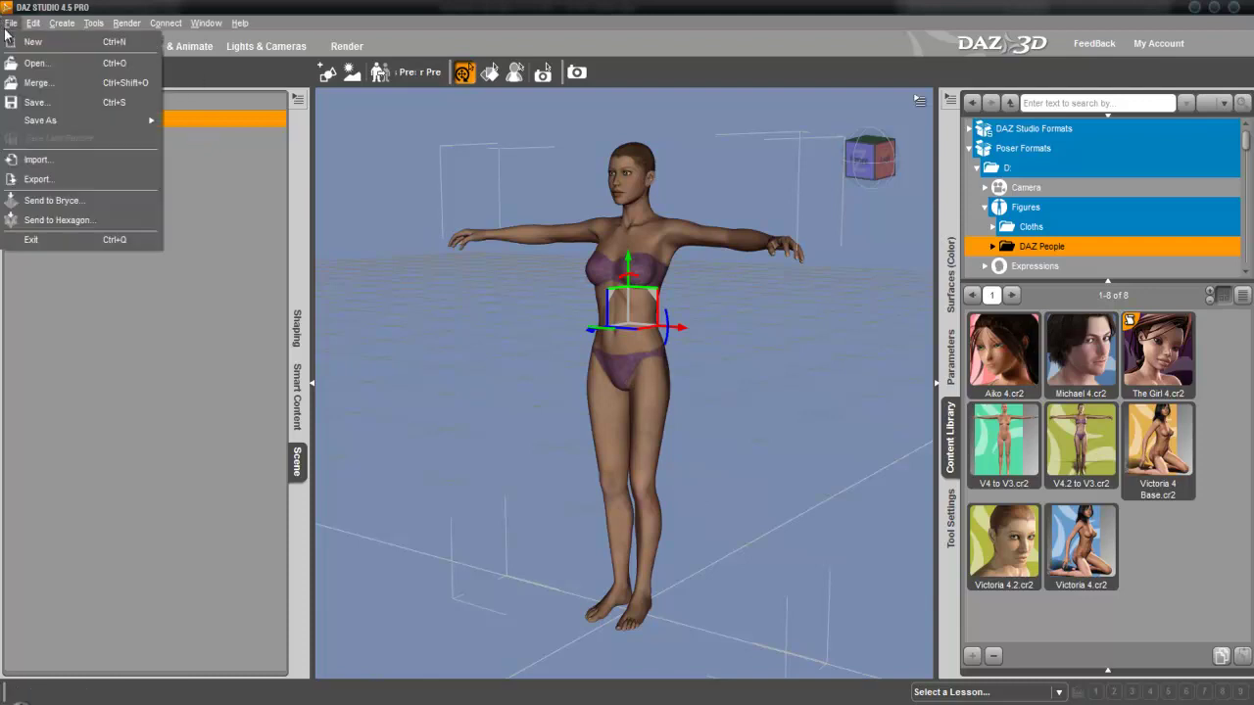
left_click(36, 179)
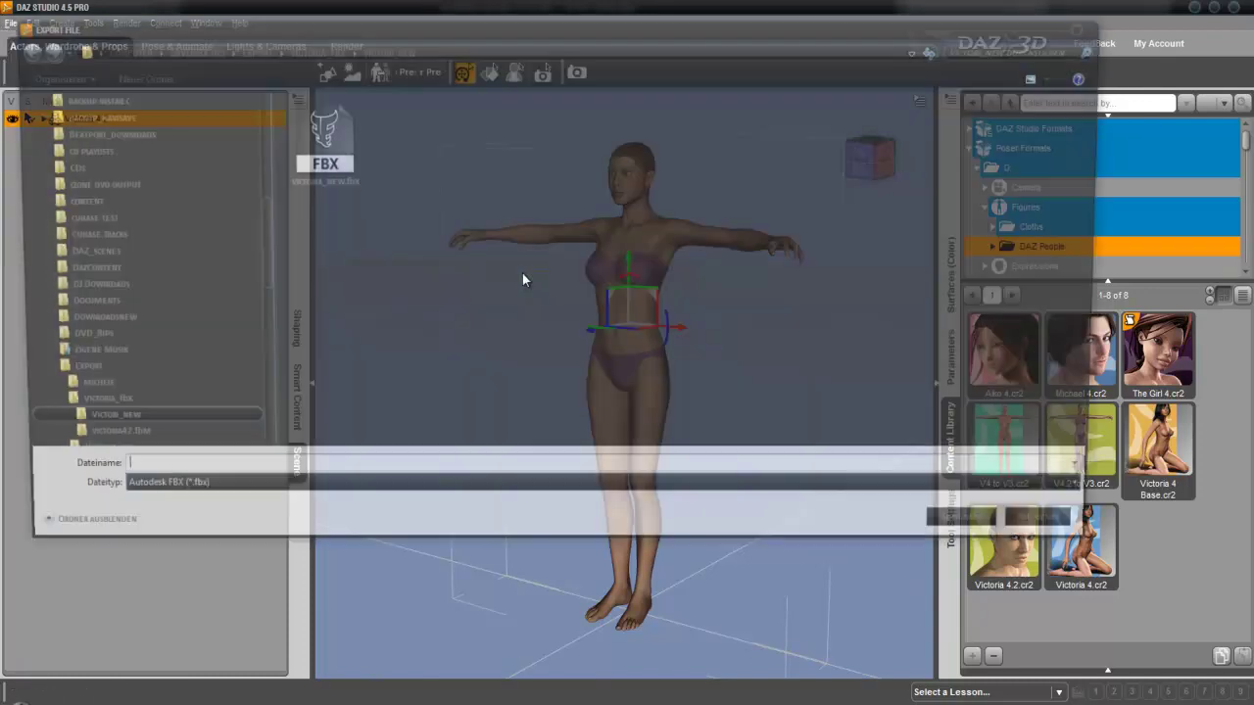
left_click(262, 501)
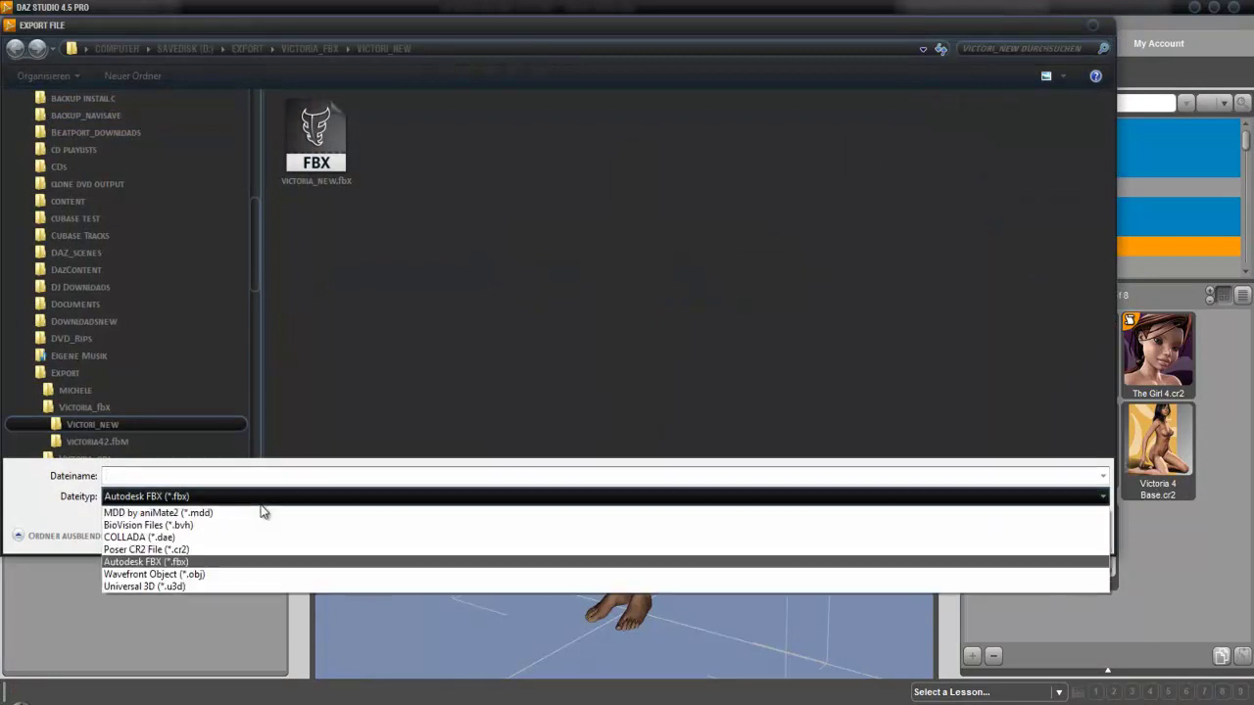
left_click(170, 575)
left_click(133, 474)
type("V")
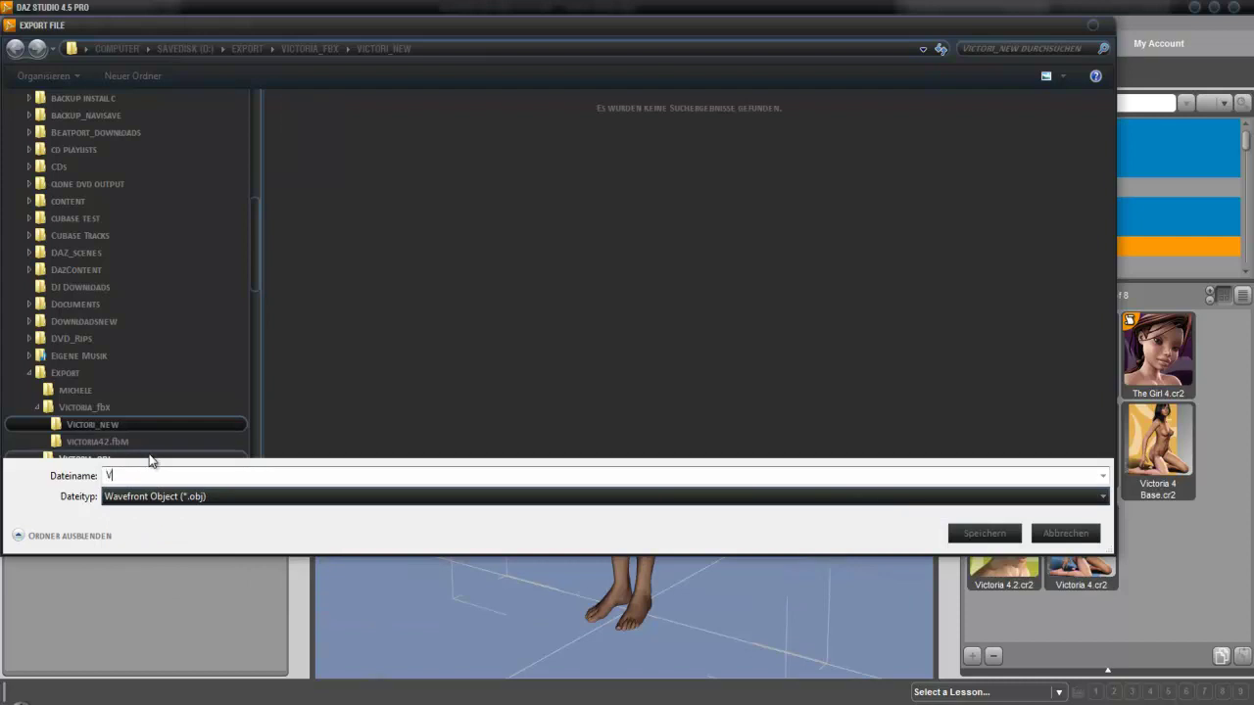
type("icto")
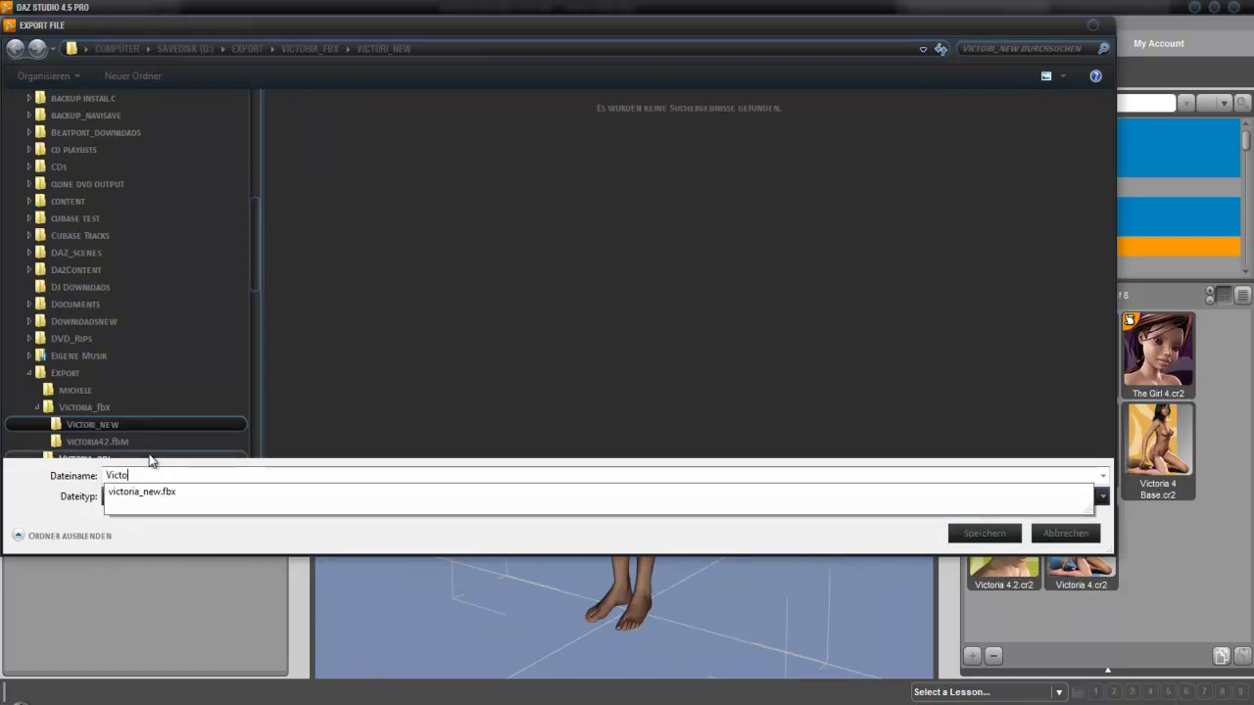
type("ria_")
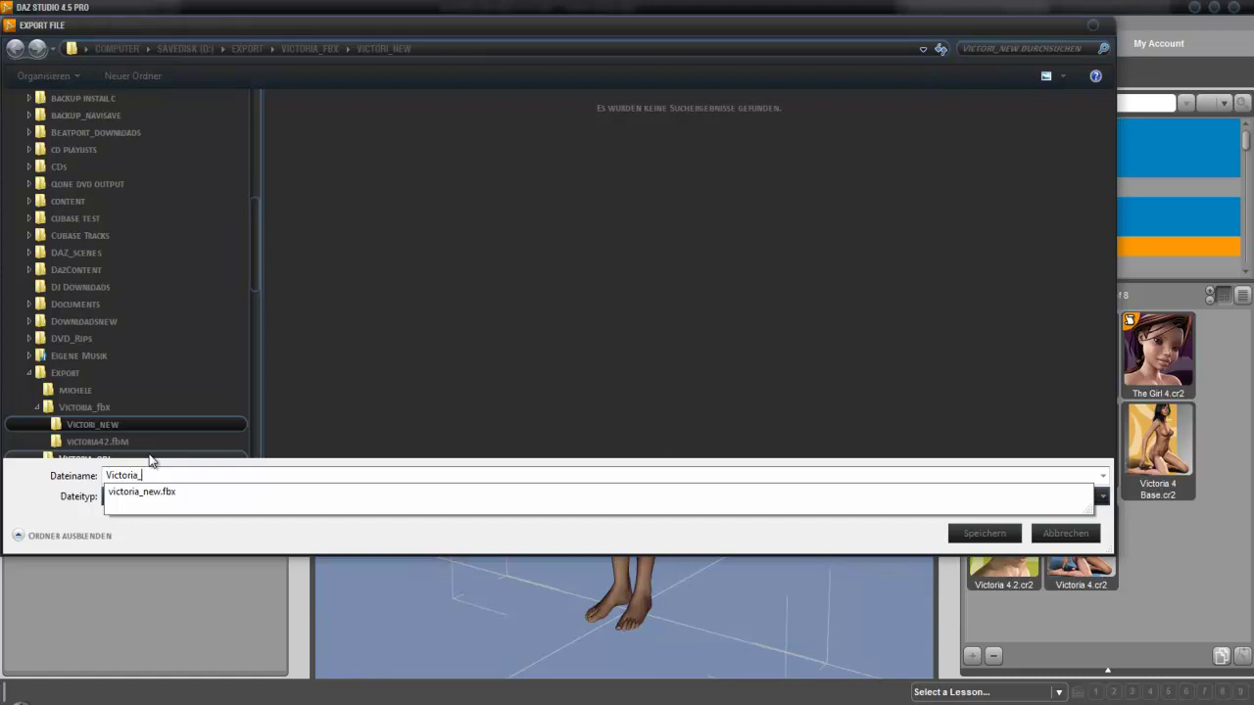
type("obj")
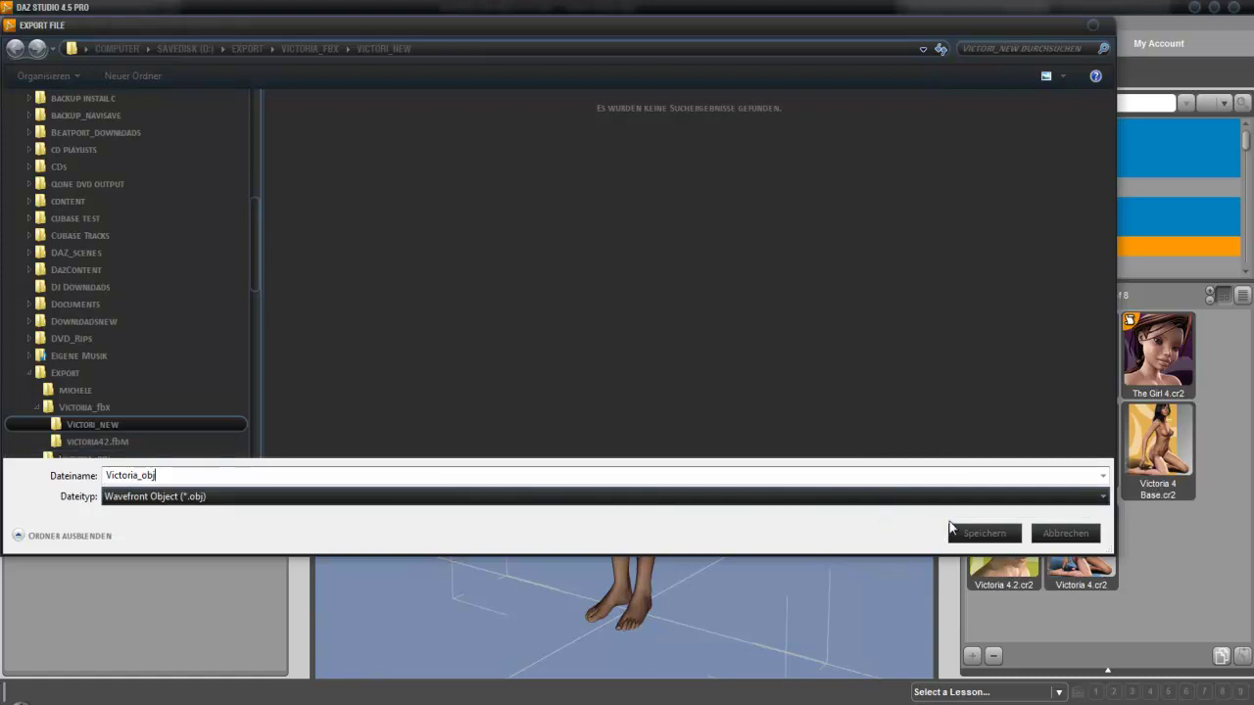
left_click(982, 537)
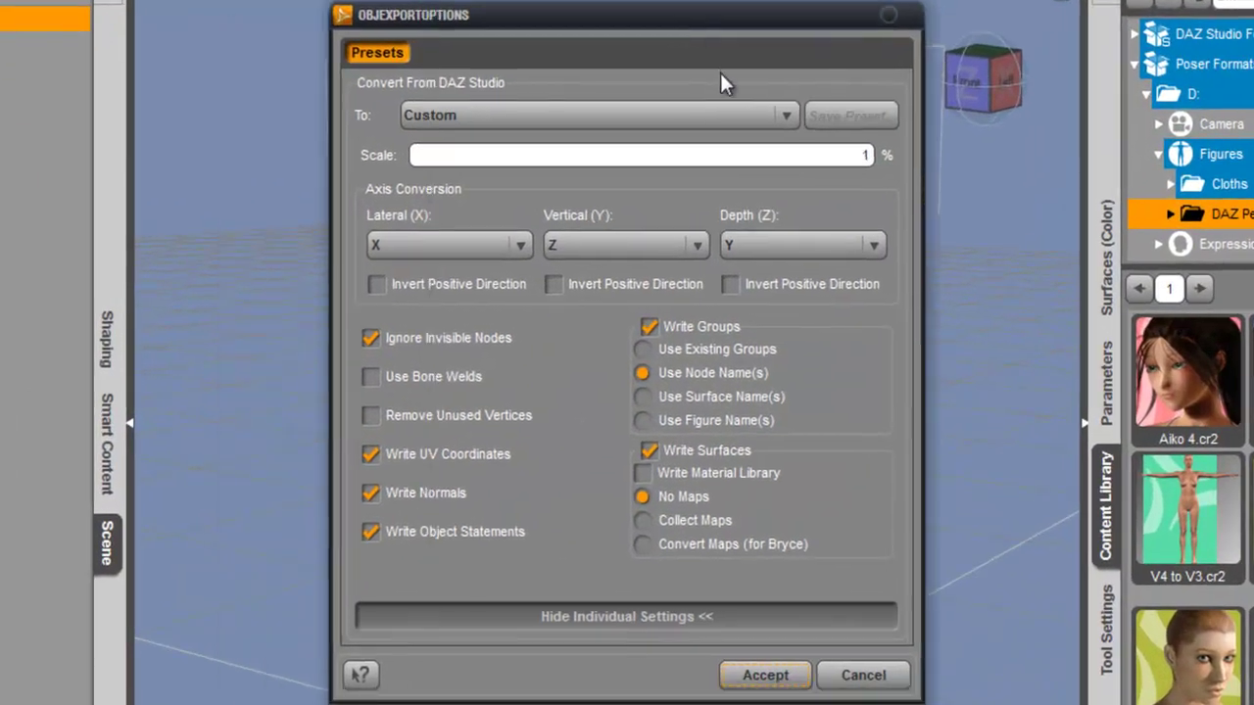
- Apply the 3DS MAX (1 unit = 1m) preset, choose Collect Maps, and accept the OBJ export options
left_click(742, 120)
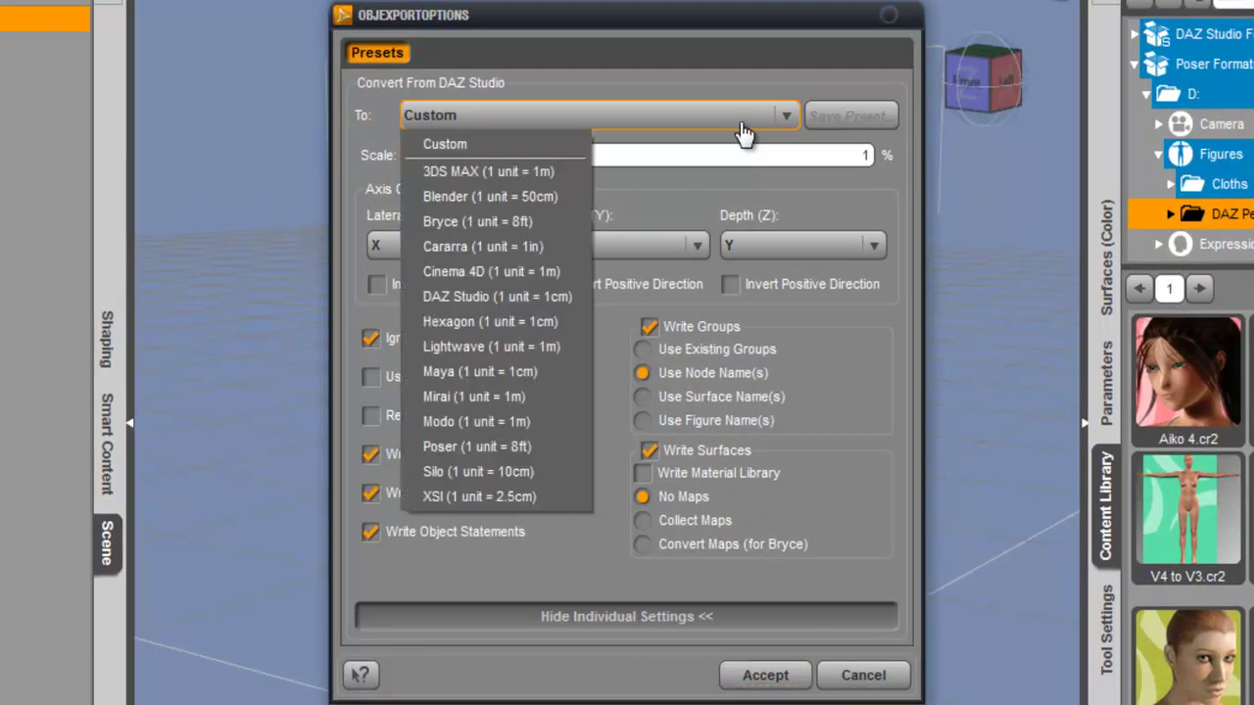
left_click(500, 174)
left_click(683, 498)
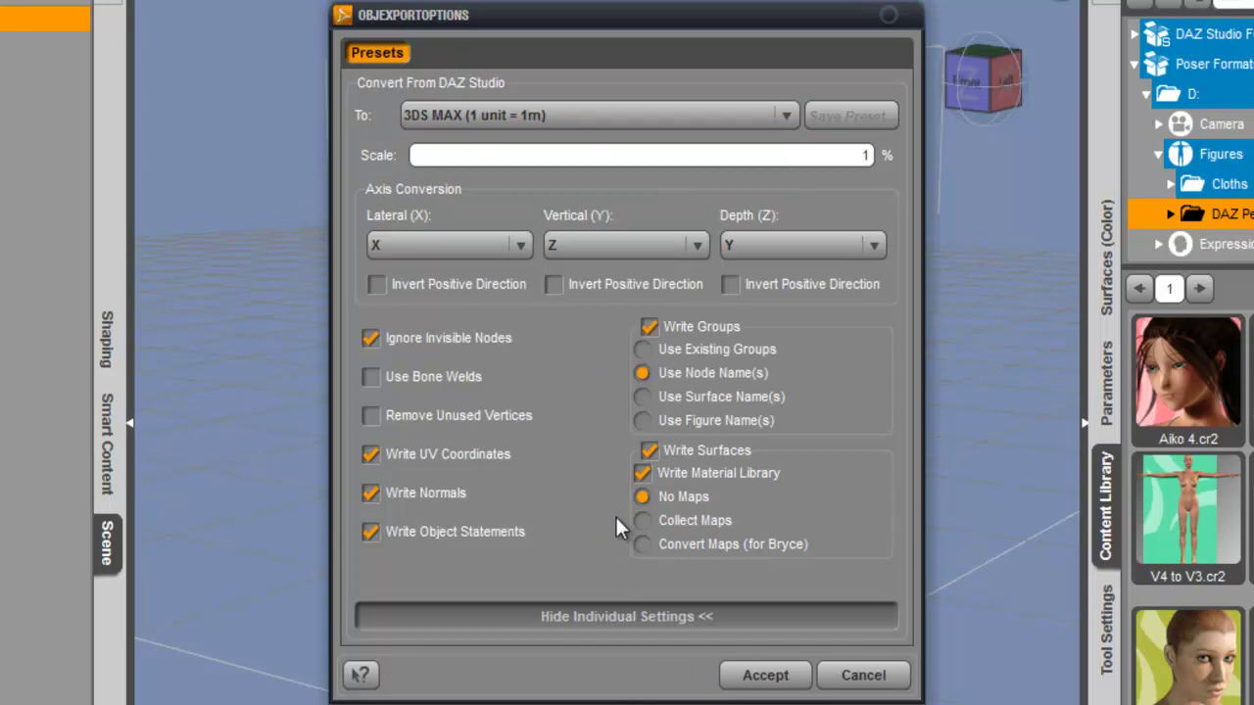
left_click(643, 521)
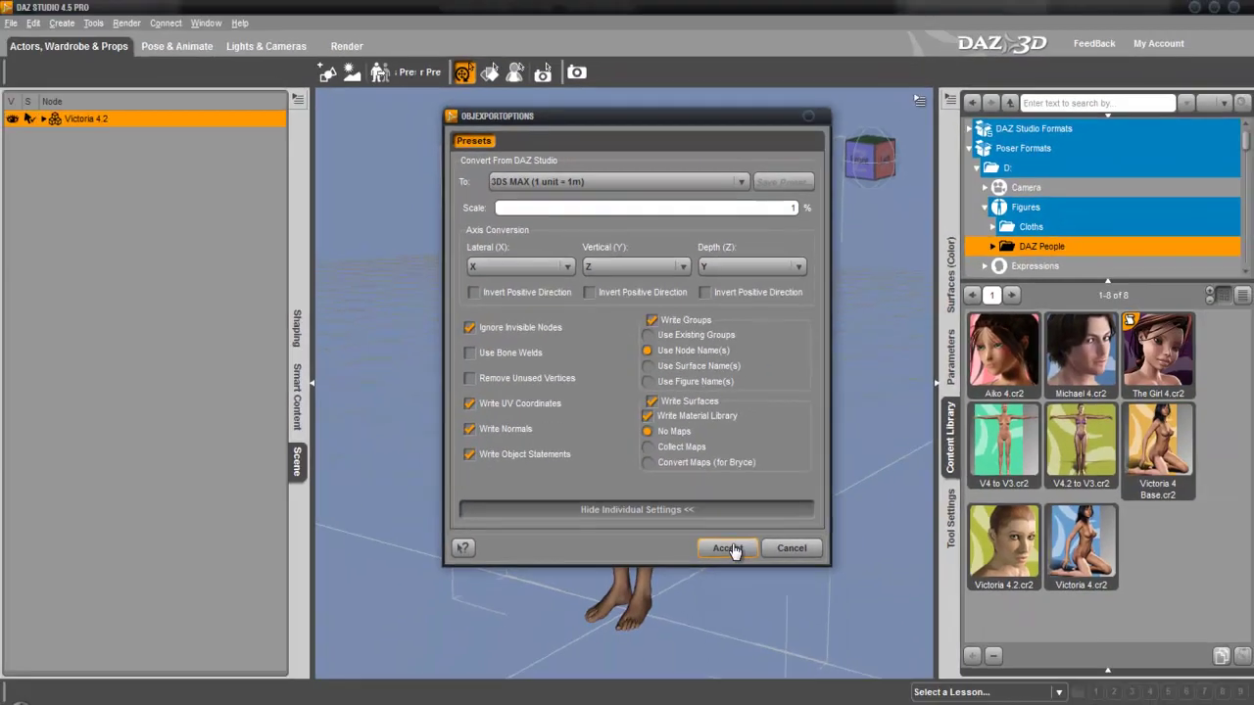
left_click(772, 675)
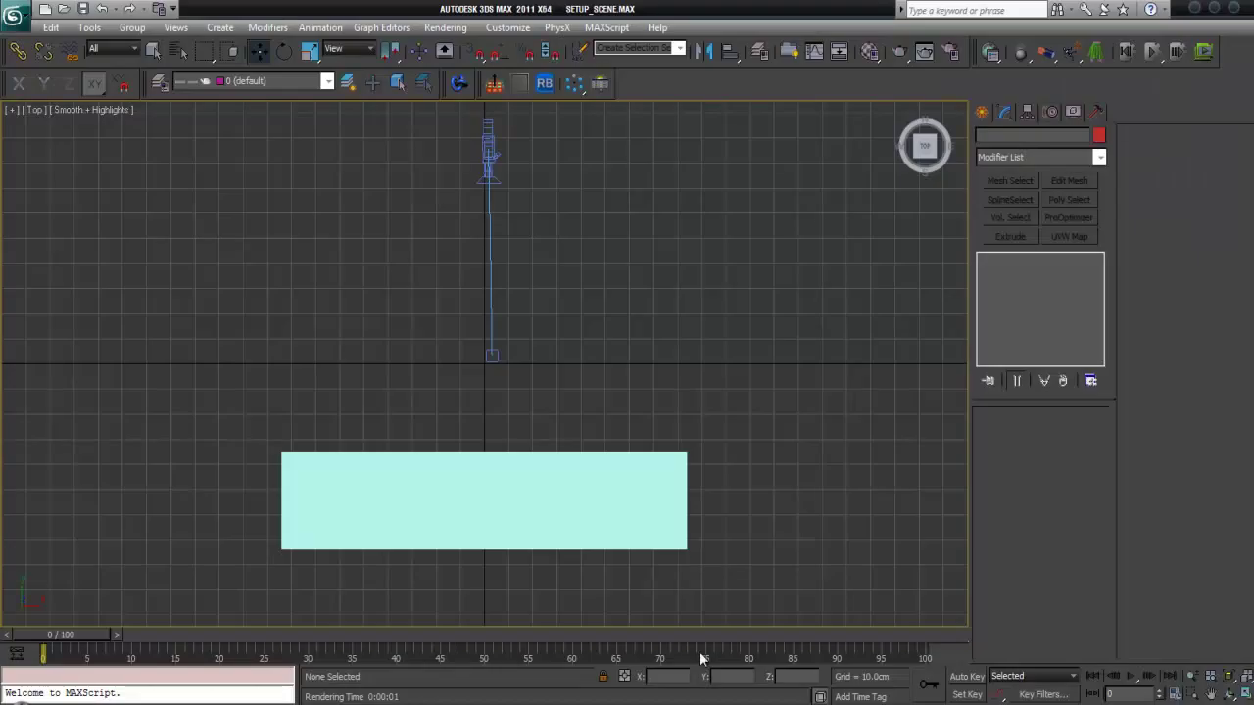
- Import VICTORIA_OBJ.OBJ into 3ds Max through the application menu's Import dialog
middle_click_drag(558, 288, 562, 316)
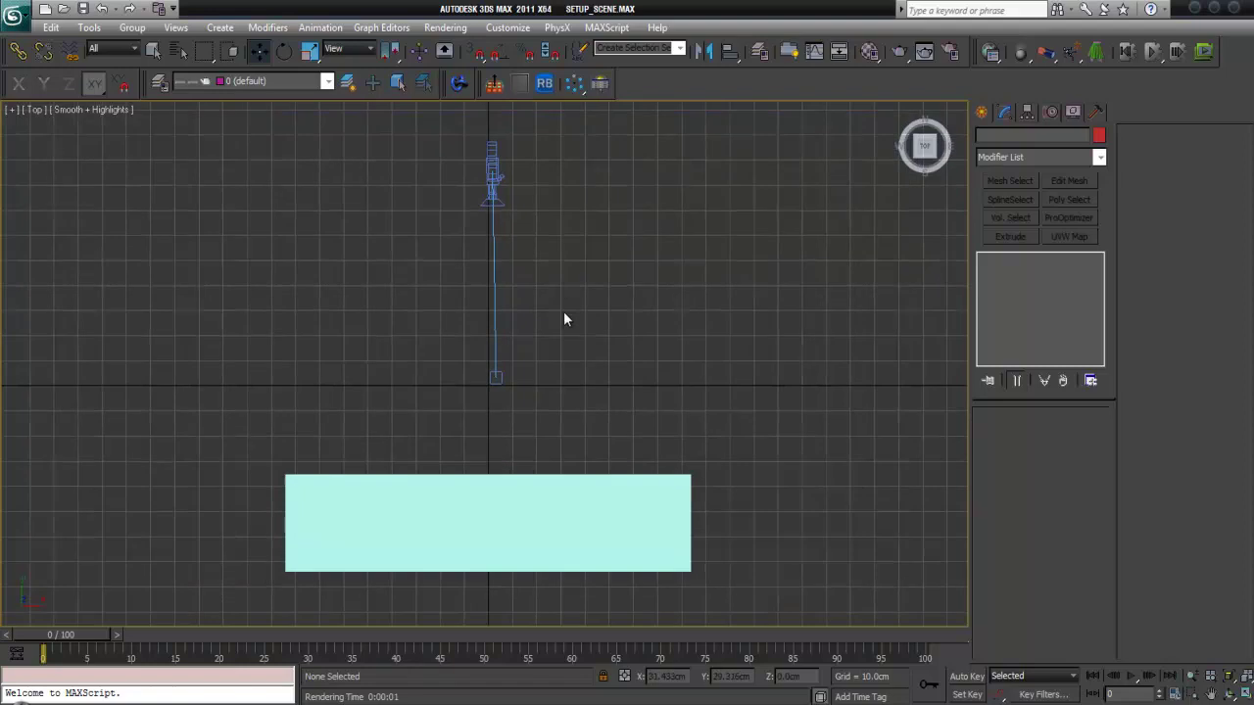
left_click(12, 18)
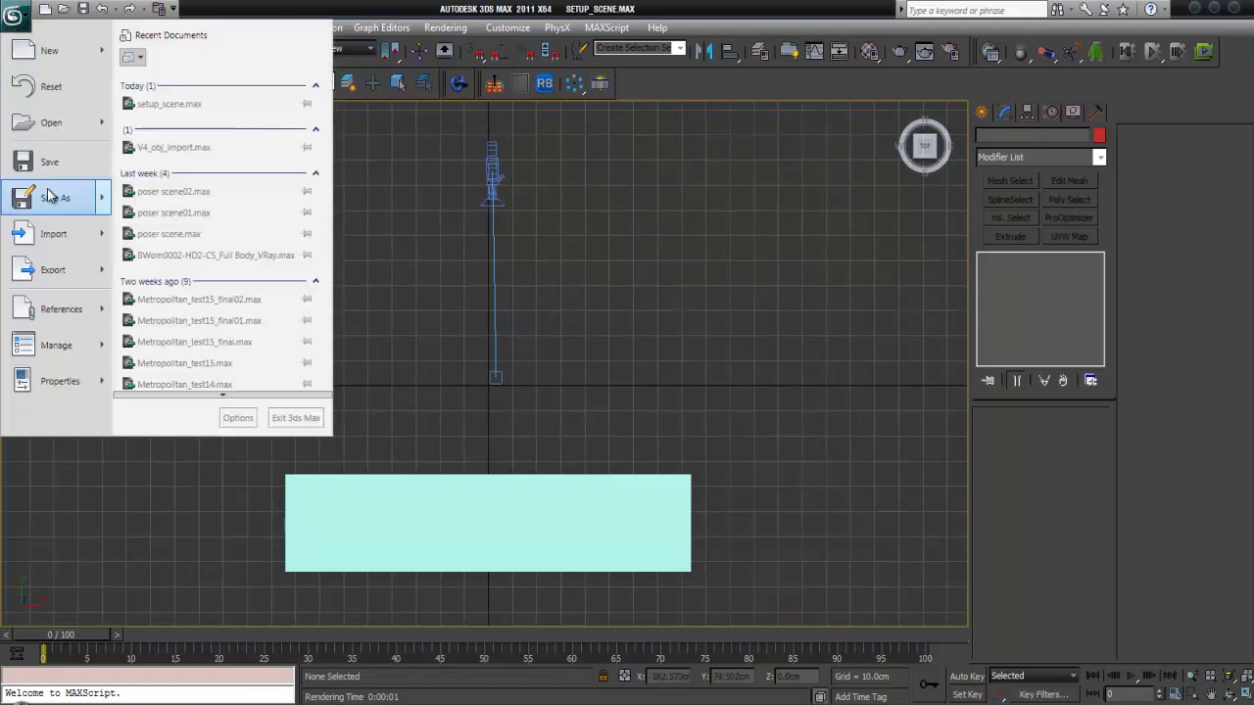
left_click(59, 241)
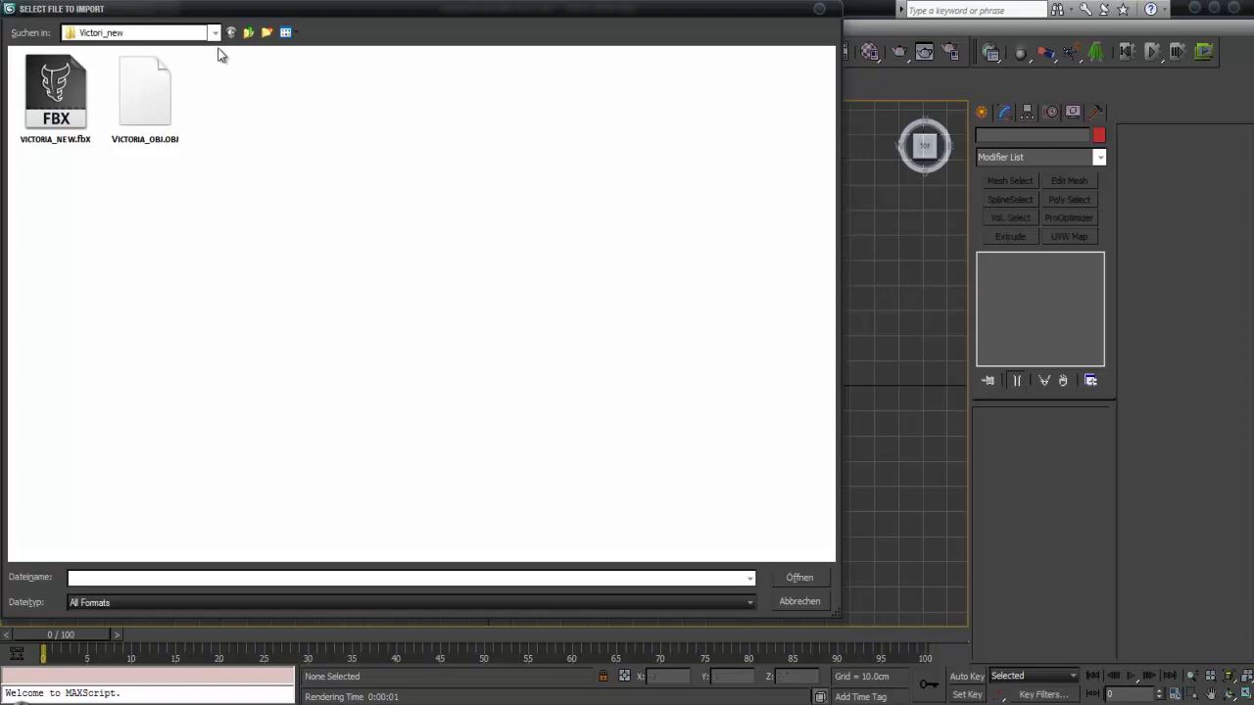
left_click(154, 110)
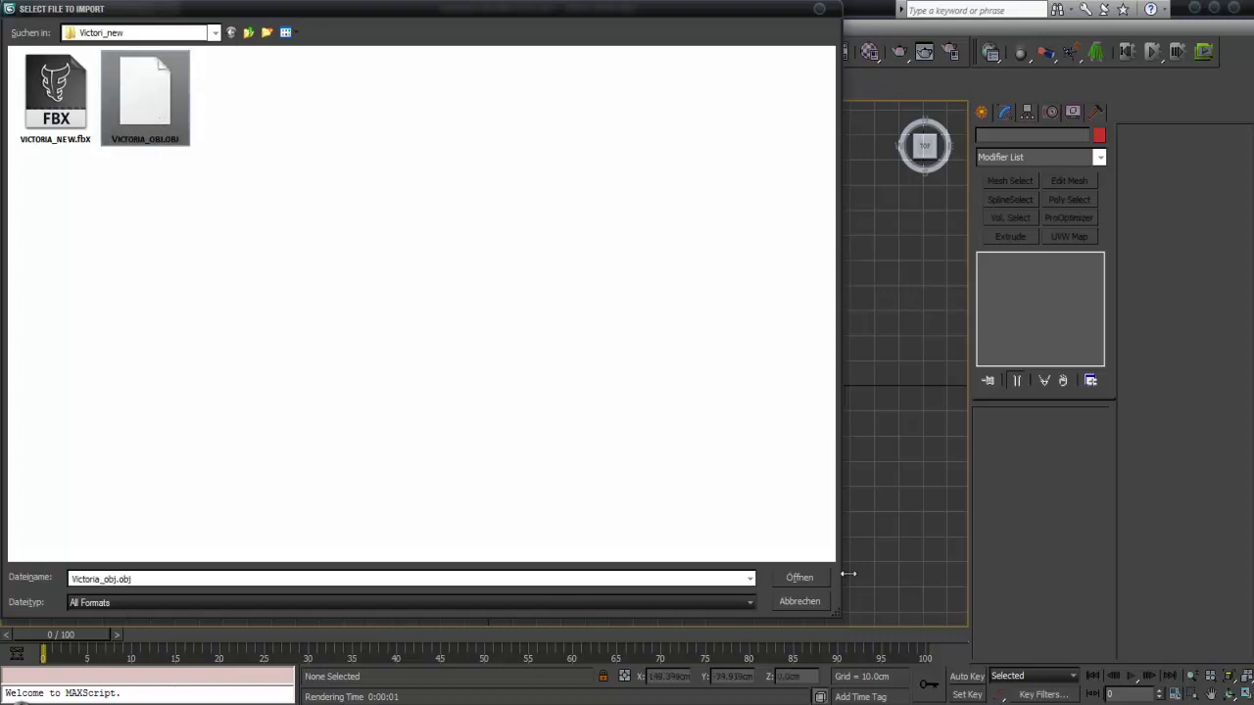
left_click(799, 579)
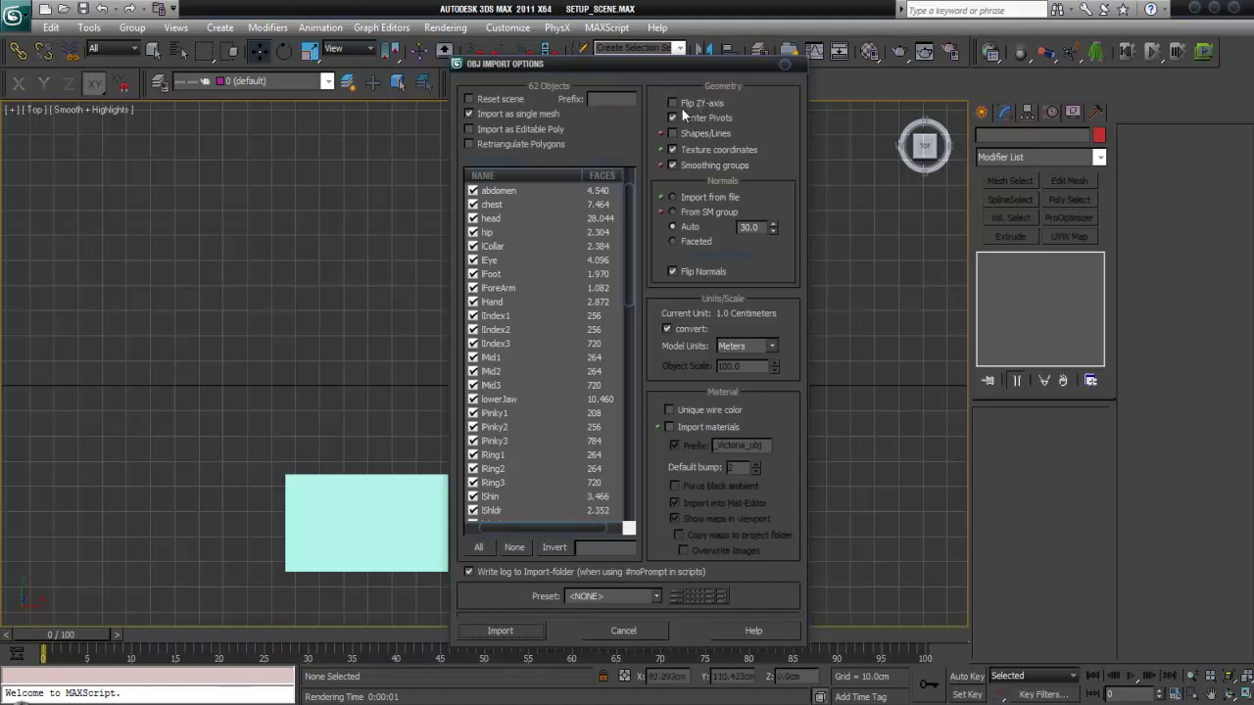
- Uncheck Center Pivots in the OBJ Import Options, keeping single-mesh import
left_click(672, 117)
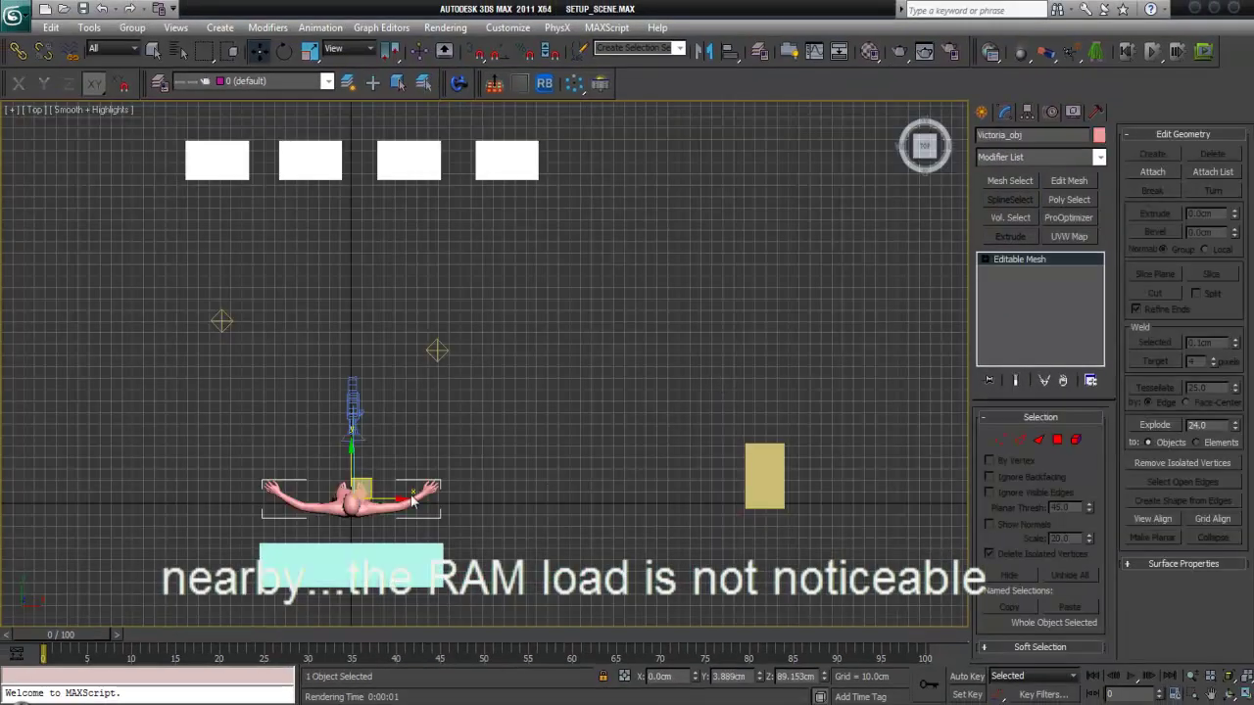
- Recentre the top view on the figure, then switch to camera close-up and Perspective view
middle_click_drag(397, 420, 557, 350)
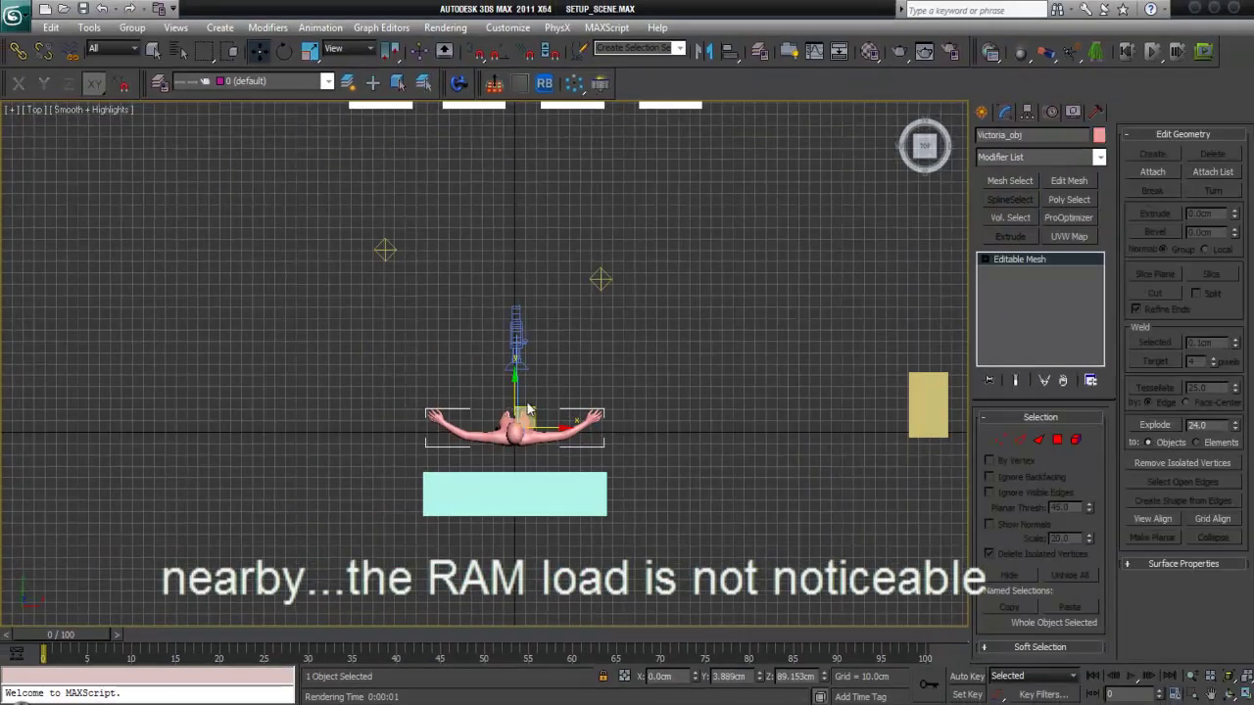
key("c")
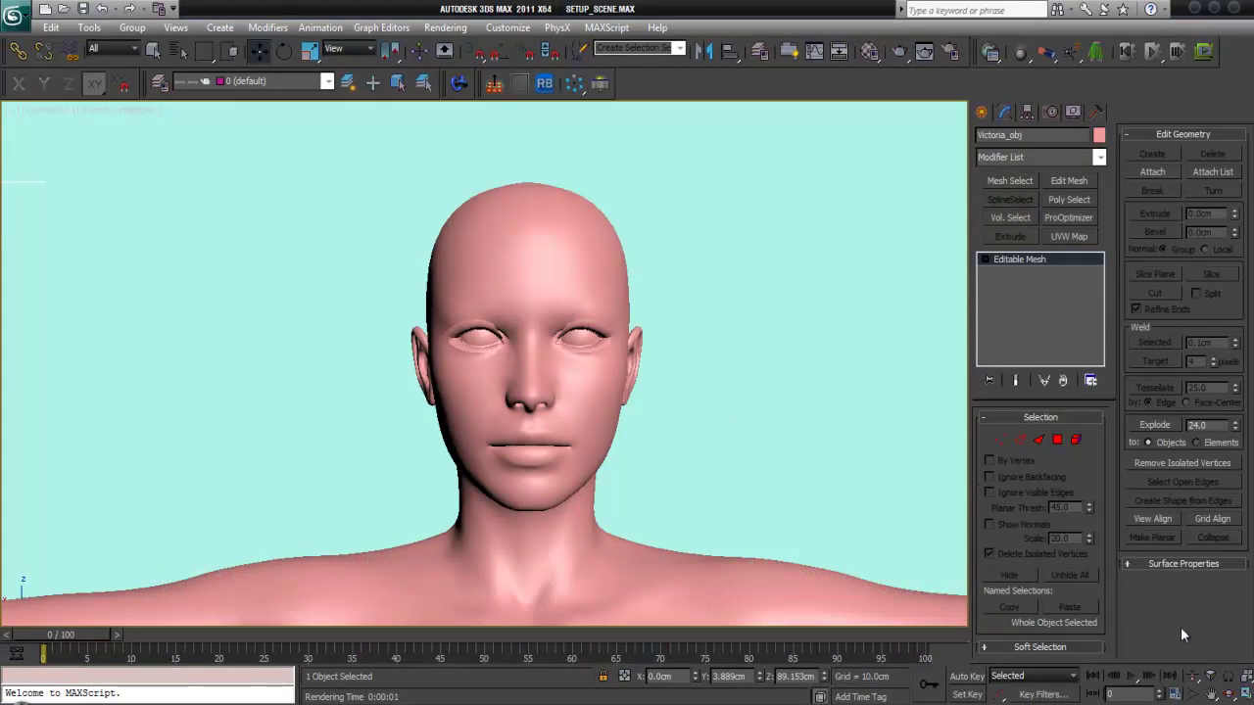
key("p")
middle_click_drag(519, 453, 519, 449)
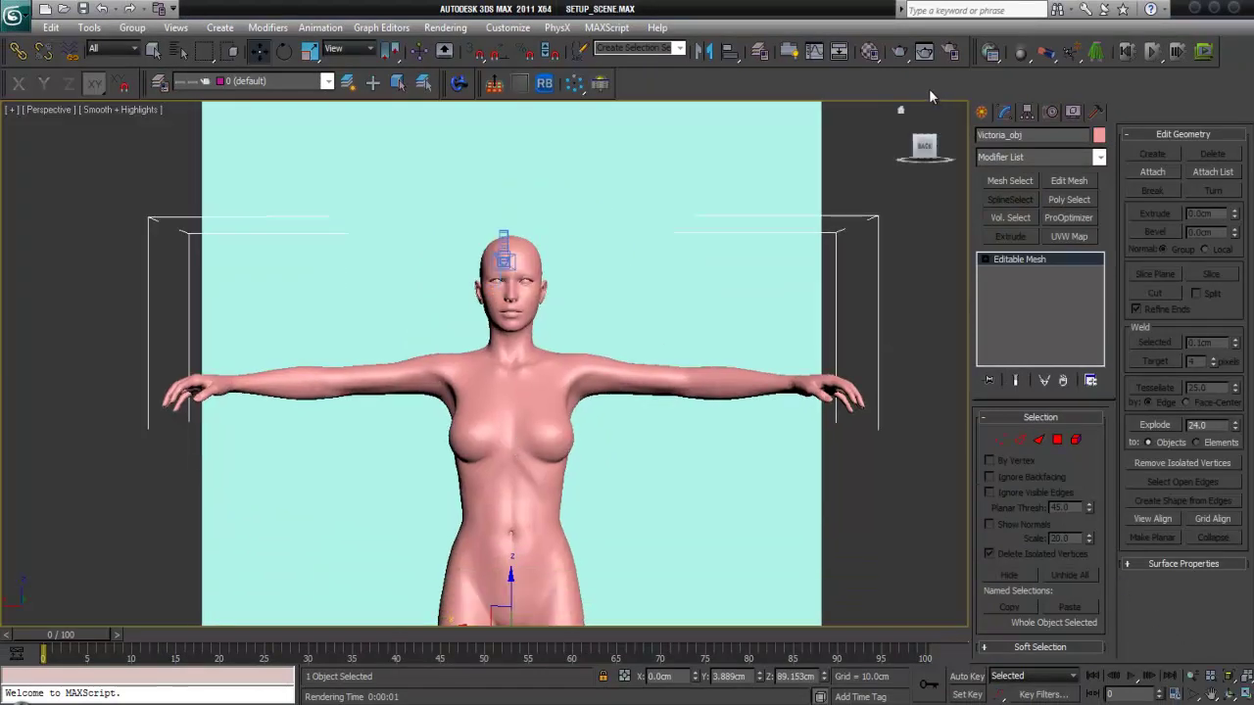
- In the Material Editor, make 09 - Default active and choose a map for its Diffuse Color
left_click(871, 52)
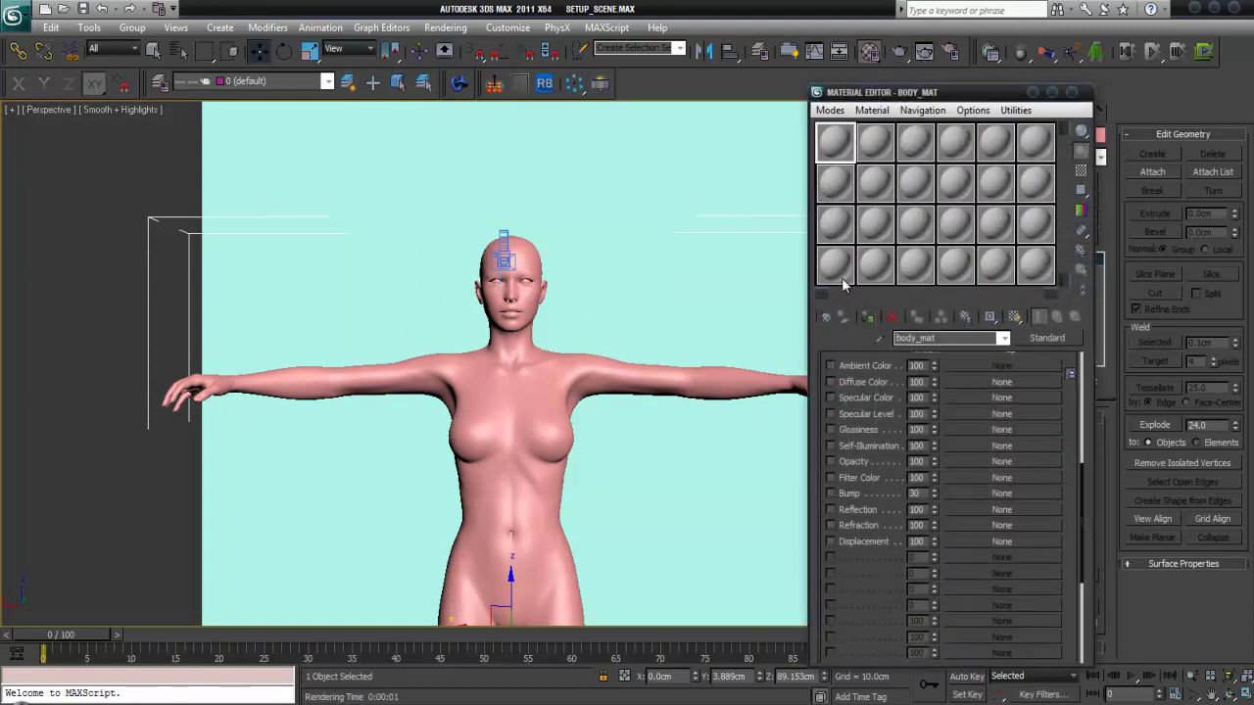
left_click(845, 280)
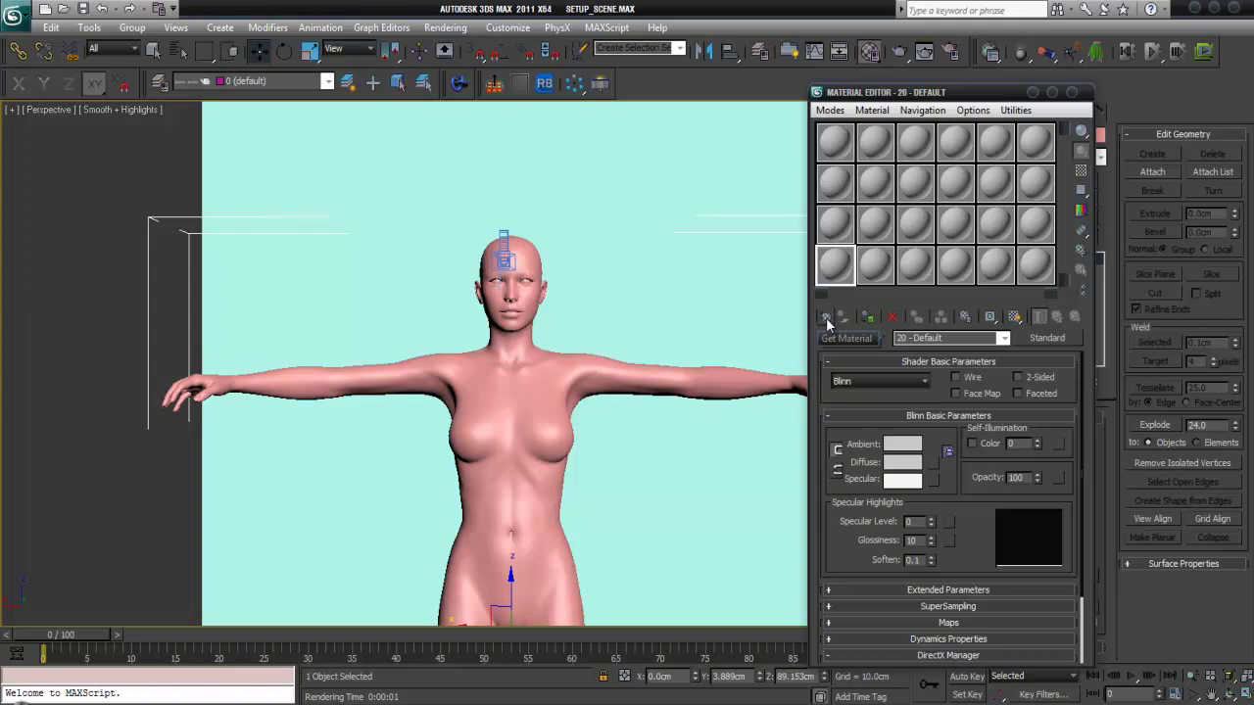
left_click(826, 318)
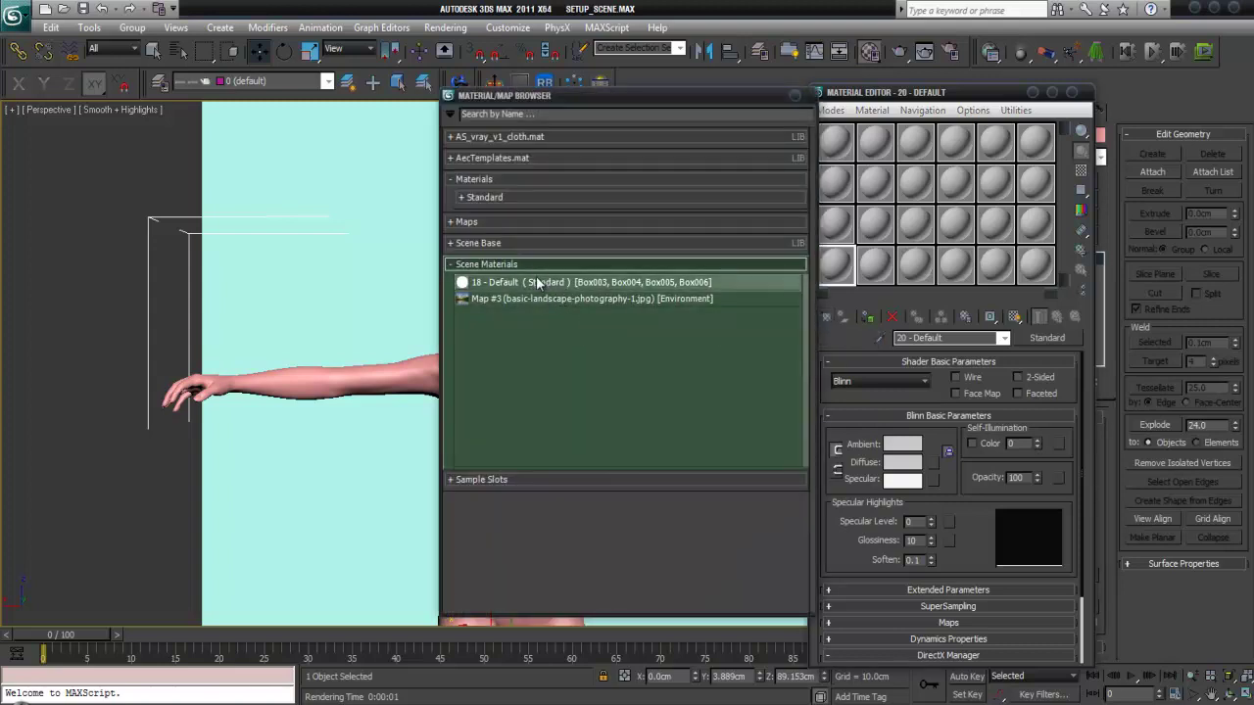
left_click(795, 97)
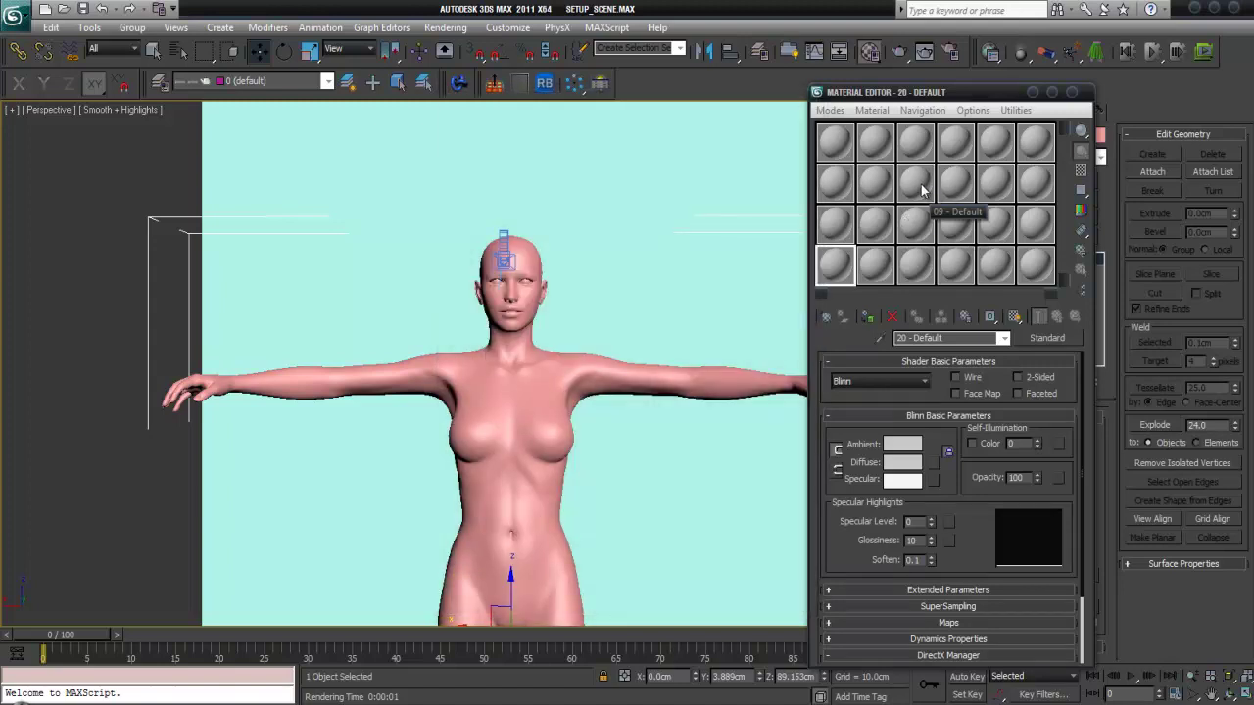
left_click(918, 189)
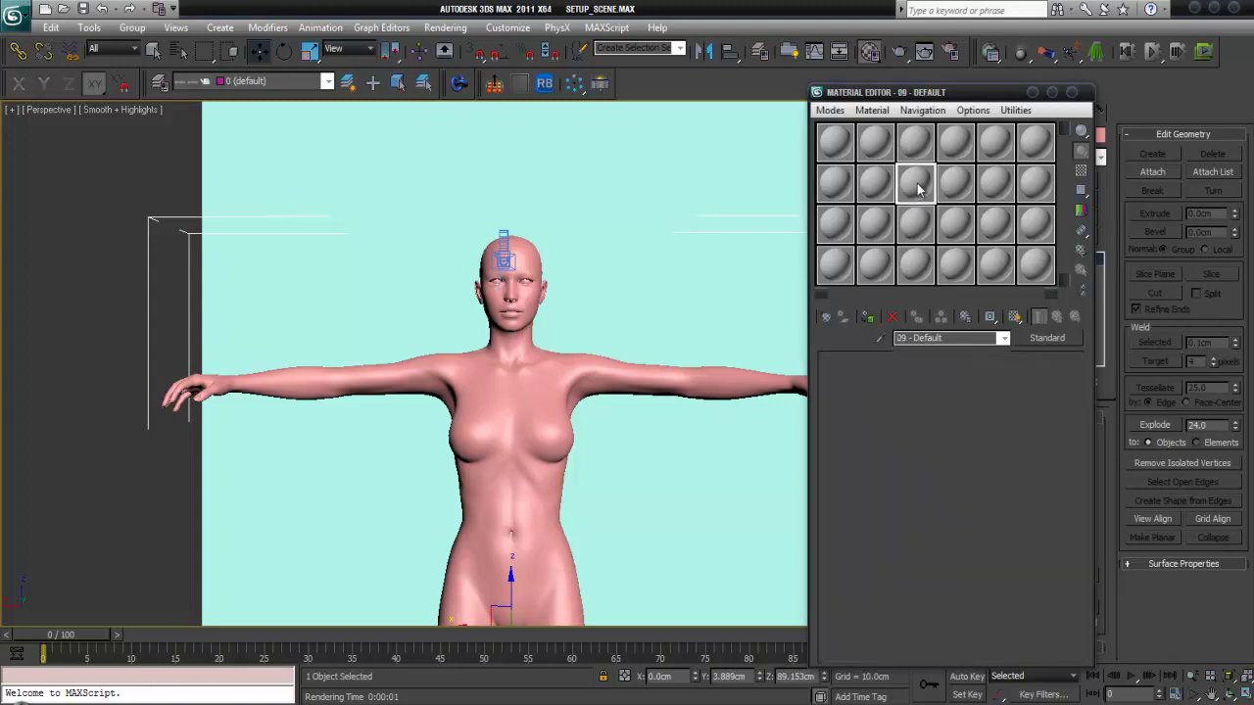
scroll(986, 545, "down", 3)
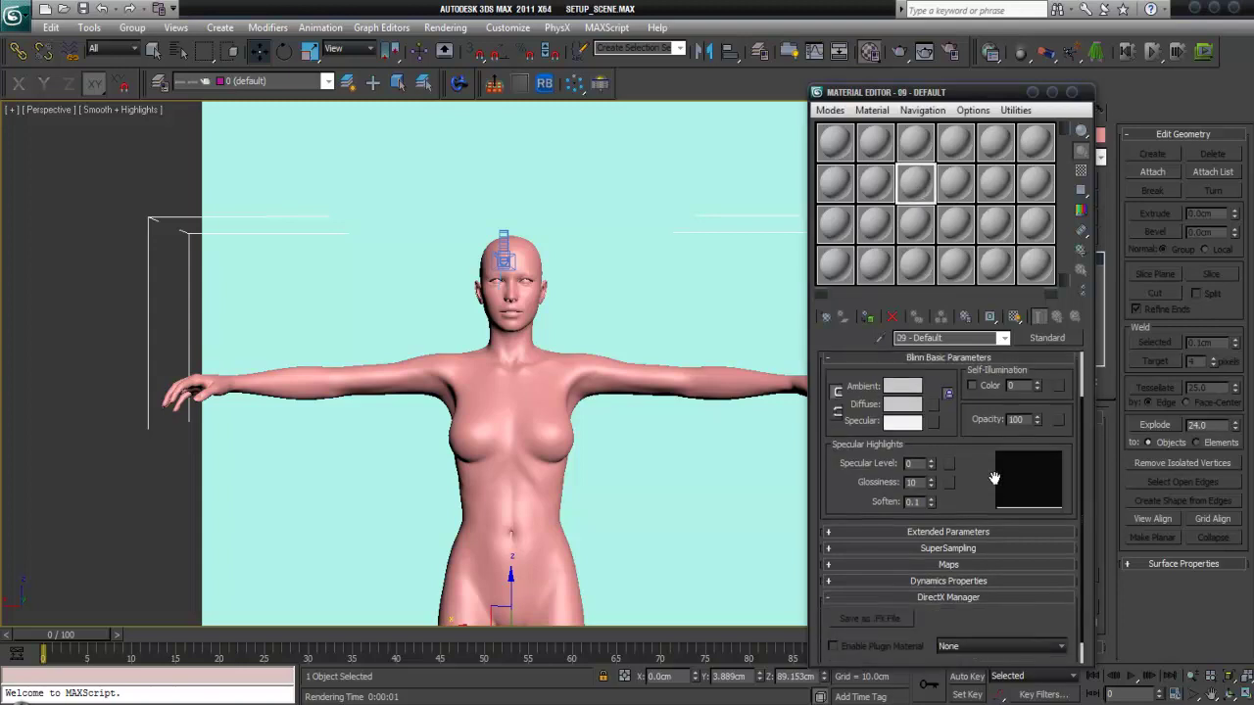
left_click(950, 566)
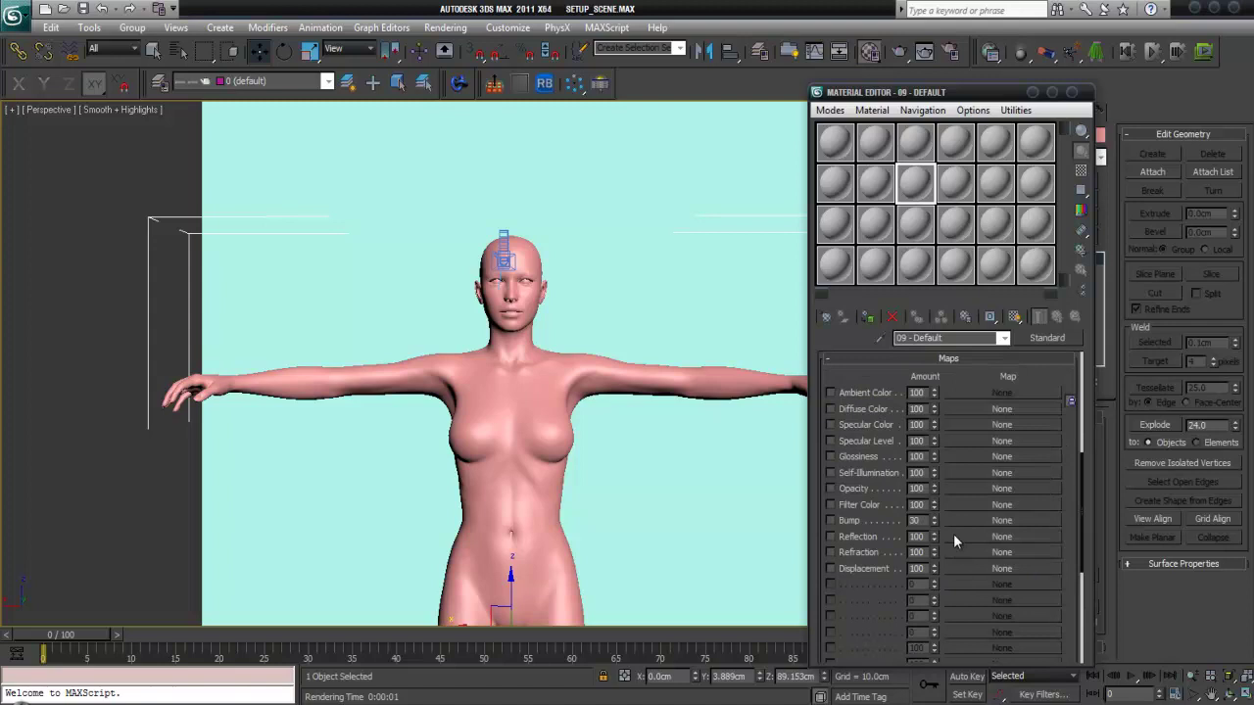
left_click(1006, 416)
- Load DIFFUSE_IMAGE_1_OBJ_Victoria.png from Export\Victoria_OBJ as a Bitmap diffuse map and display it in the viewport
double_click(516, 209)
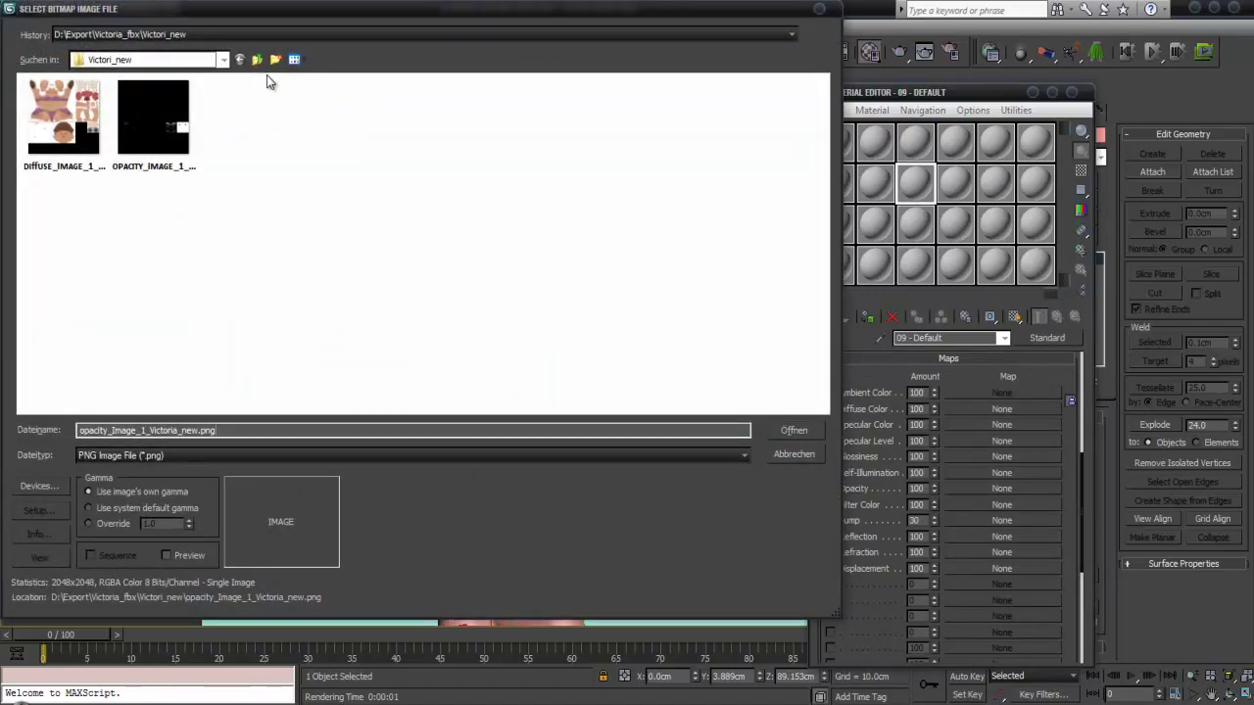
left_click(257, 60)
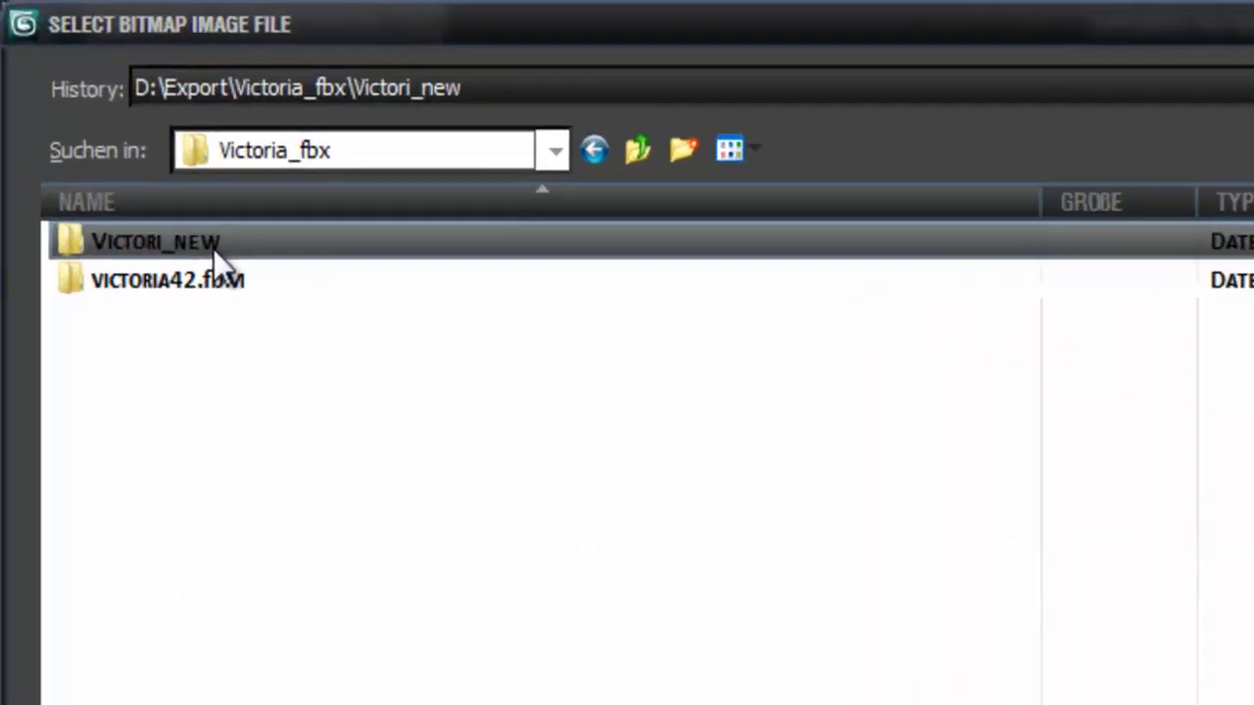
double_click(86, 99)
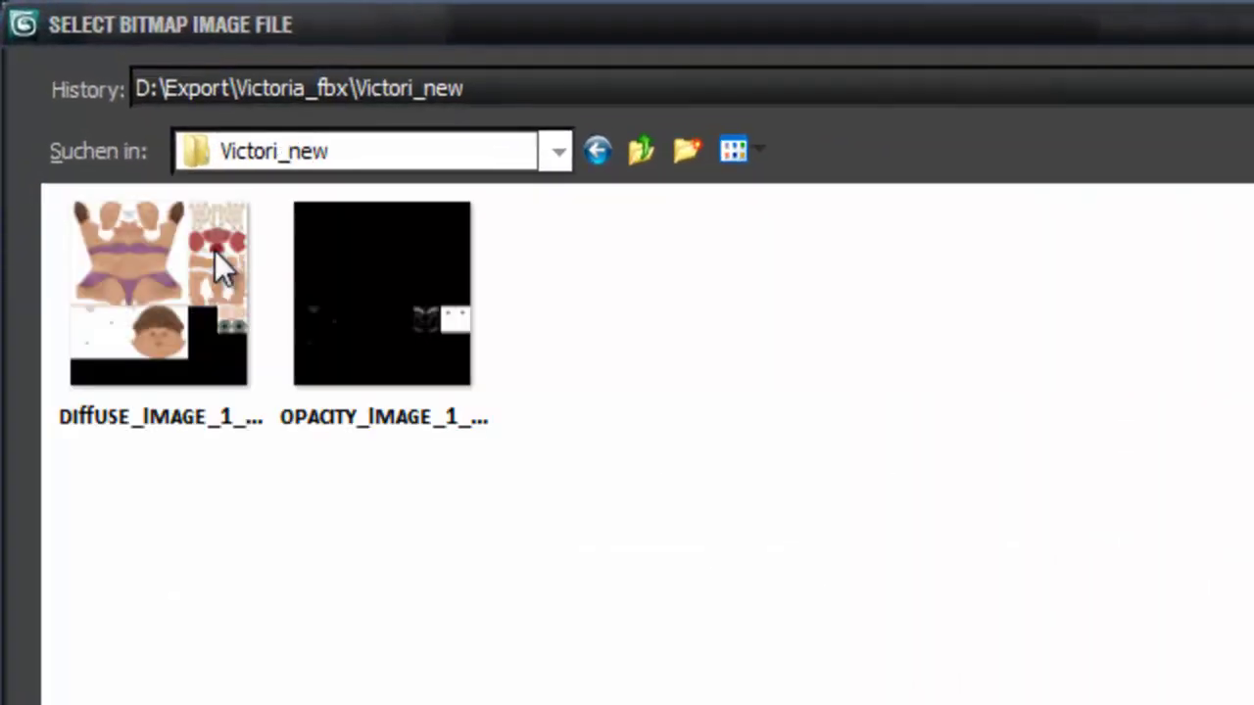
left_click(653, 149)
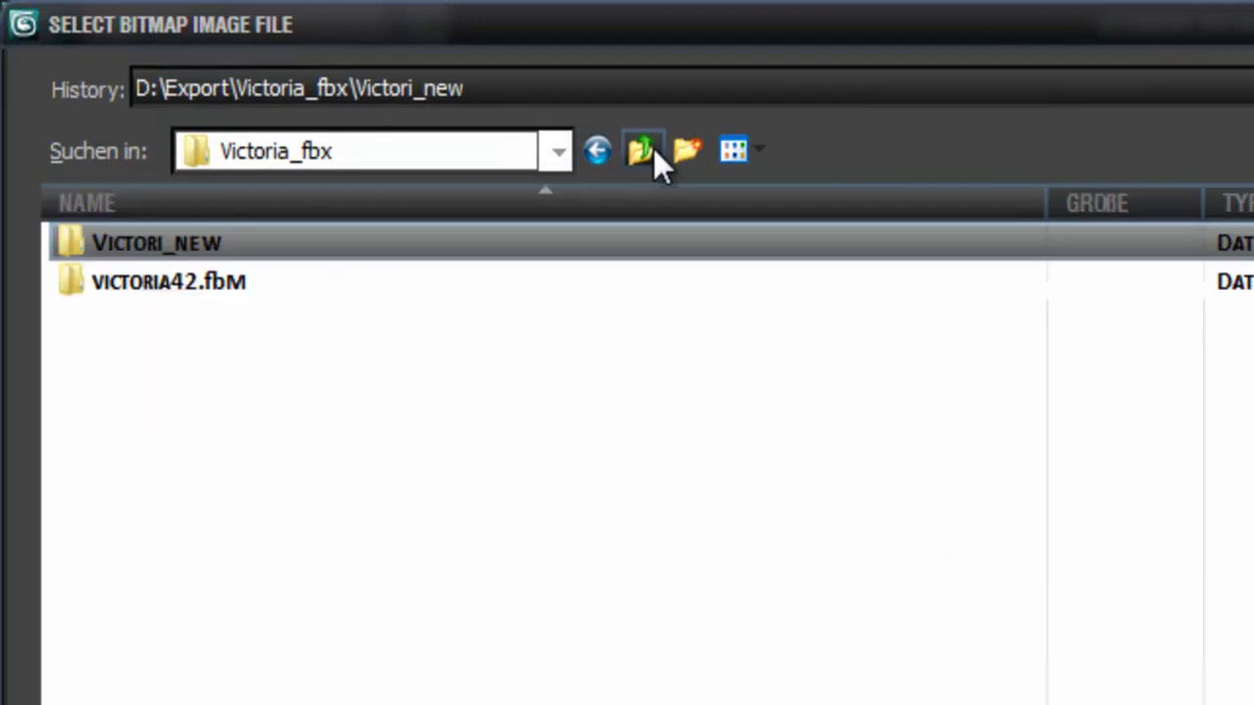
left_click(653, 149)
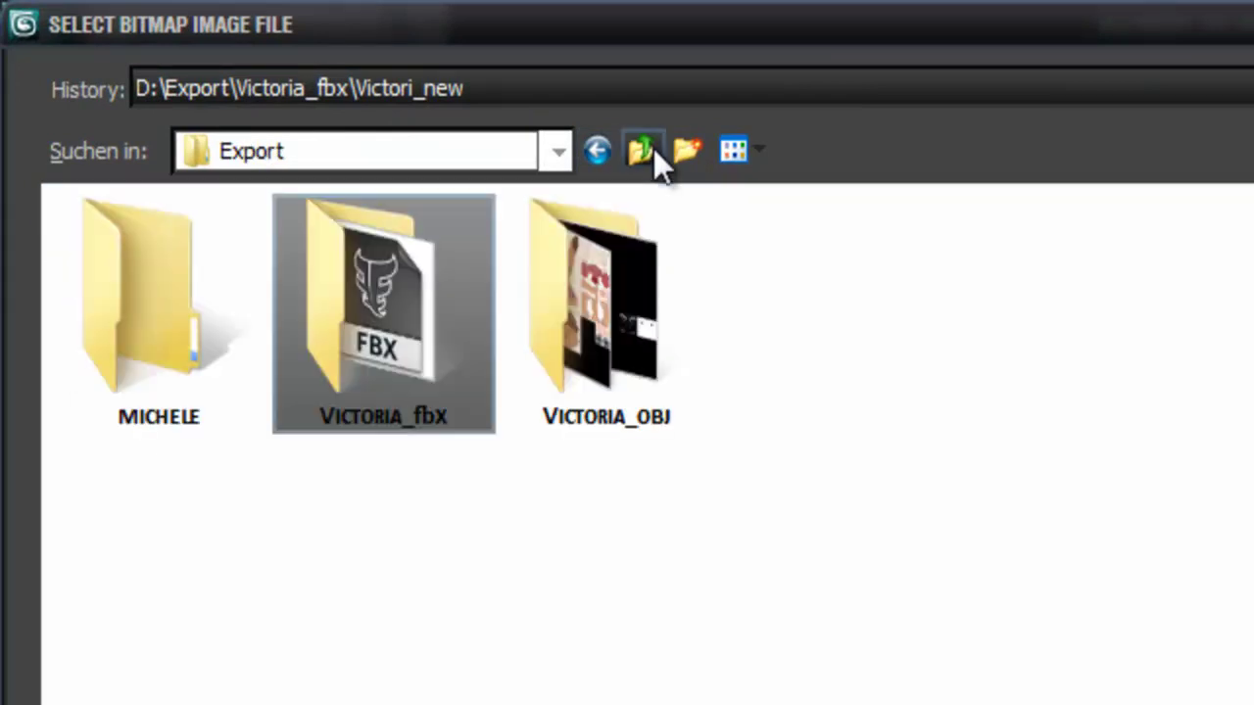
double_click(635, 290)
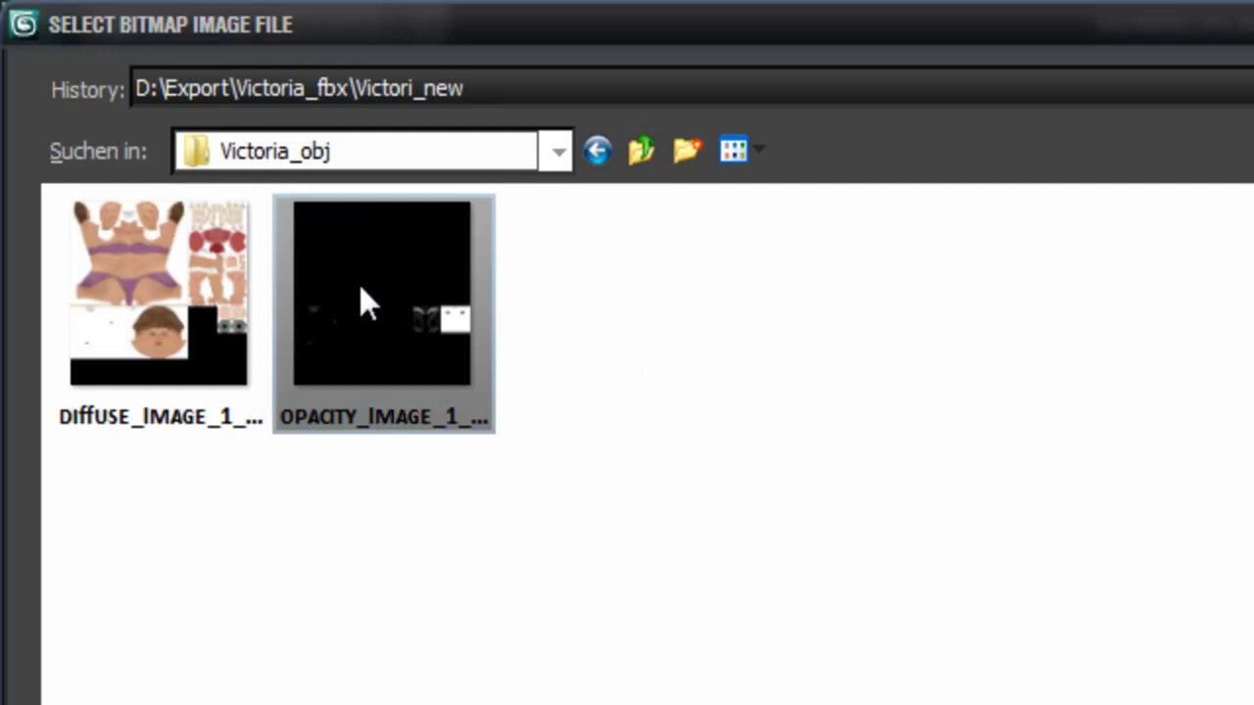
left_click(161, 299)
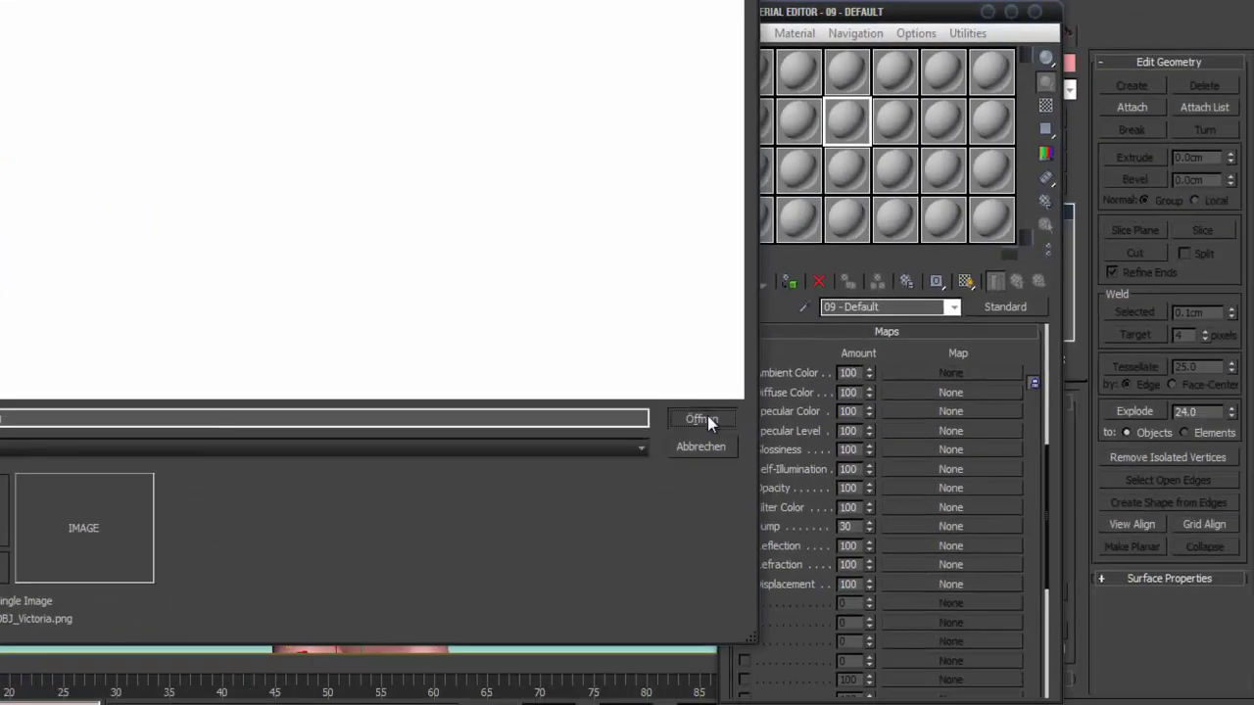
left_click(707, 416)
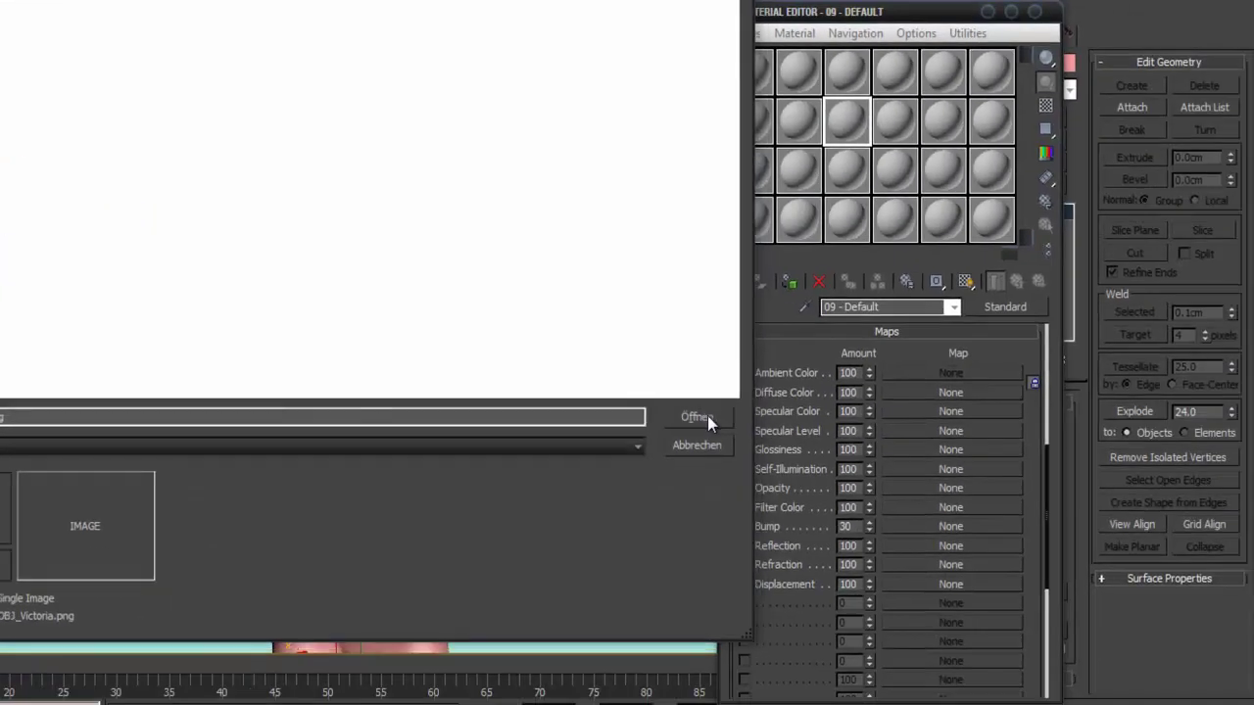
left_click(966, 281)
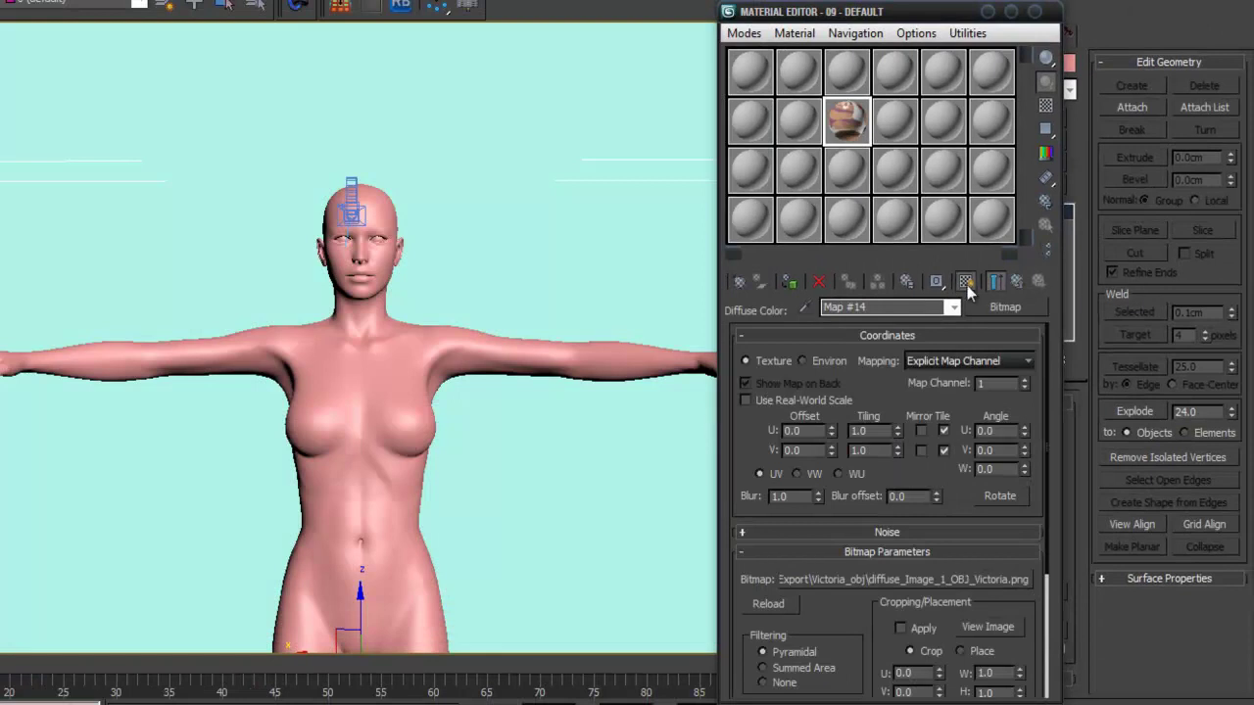
- Apply the textured material to the figure, frame its face, and render the Perspective view
left_click(790, 281)
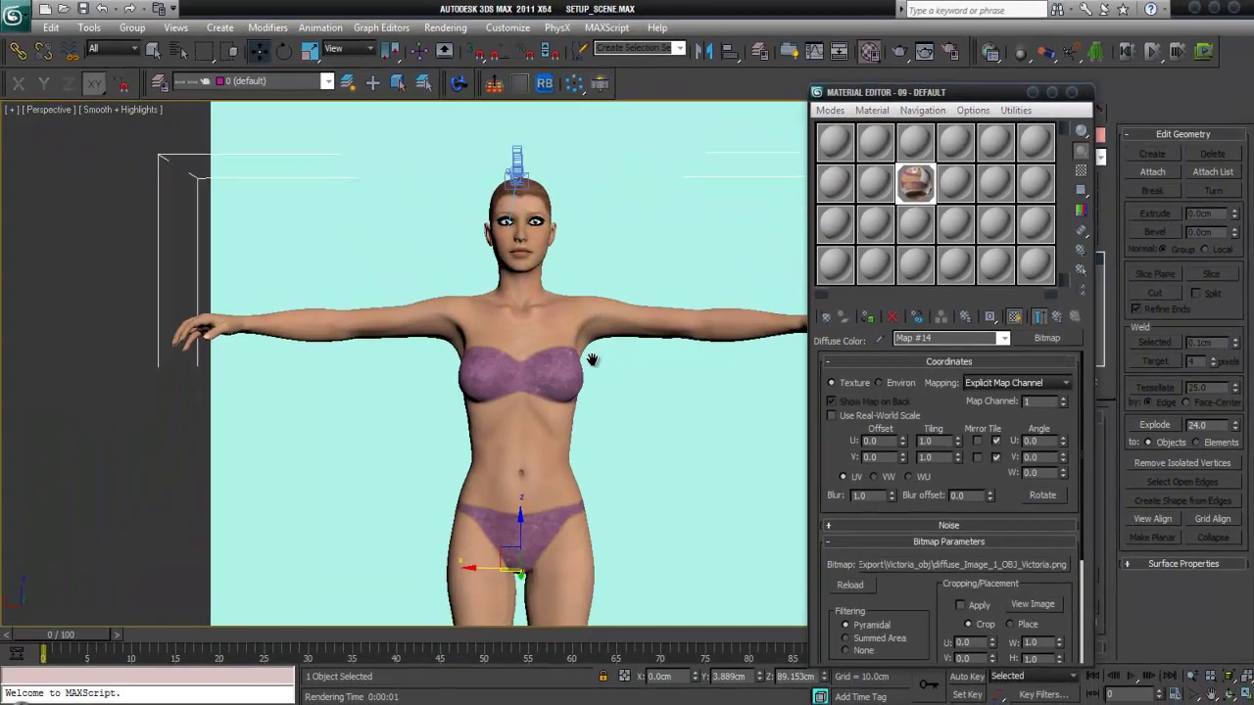
scroll(588, 333, "up", 5)
middle_click_drag(602, 269, 462, 645)
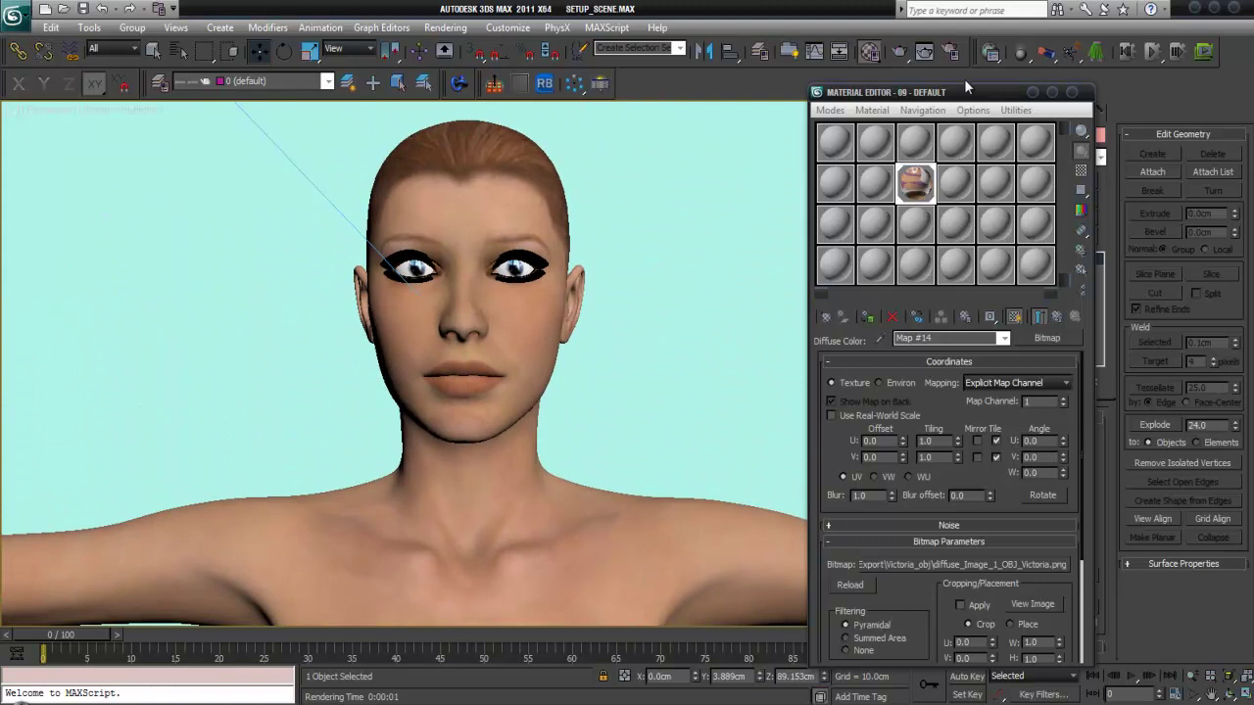
left_click(900, 54)
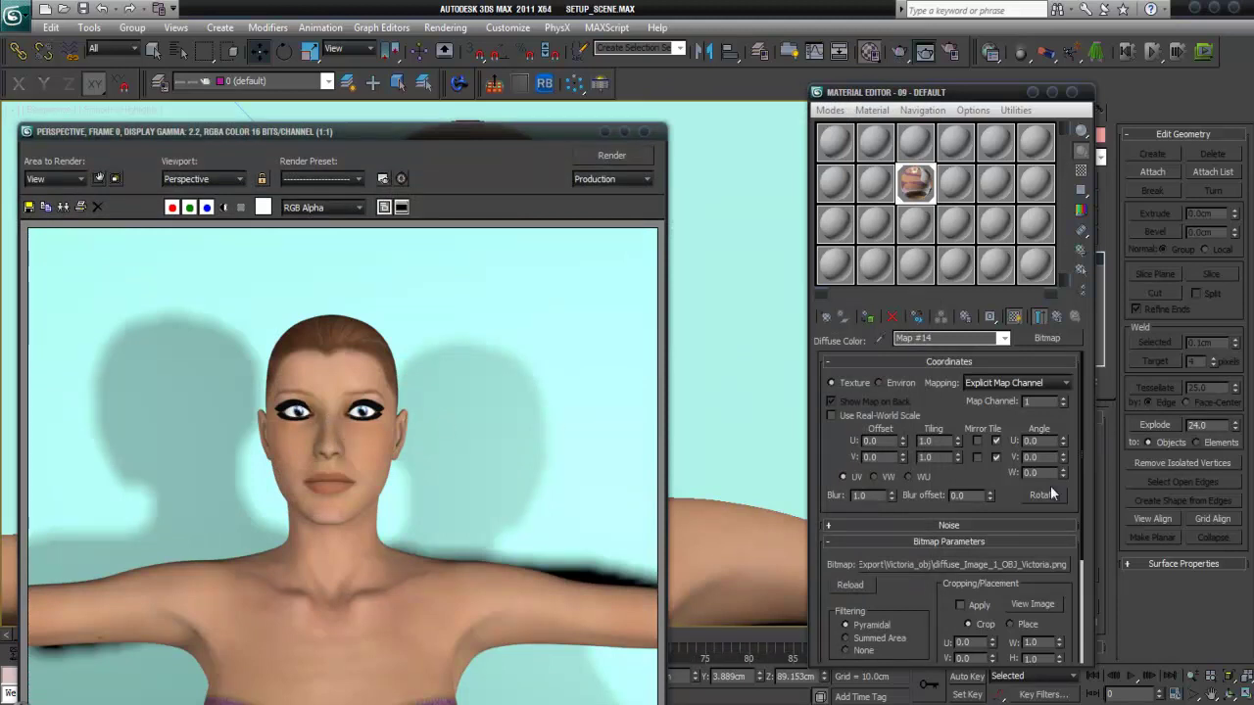
- Load opacity_Image_1_OBJ_Victoria.png as the body material's Opacity bitmap and re-render the figure
scroll(1013, 490, "down", 3)
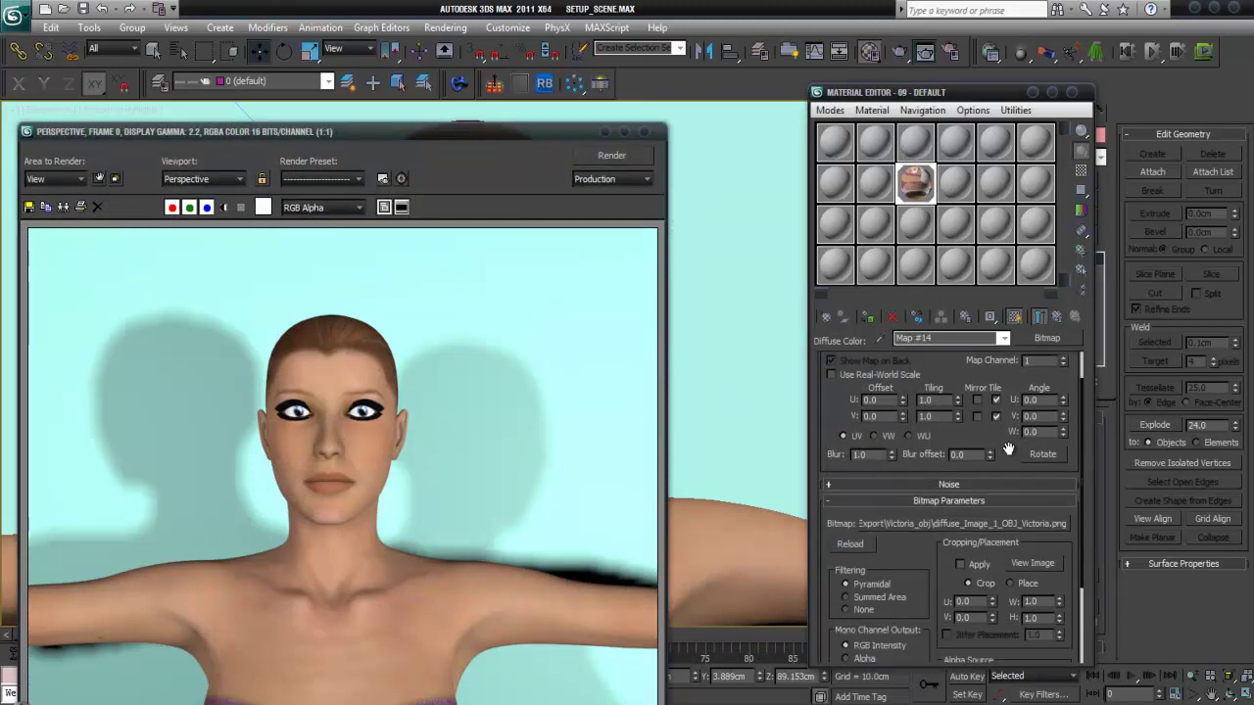
left_click(1043, 317)
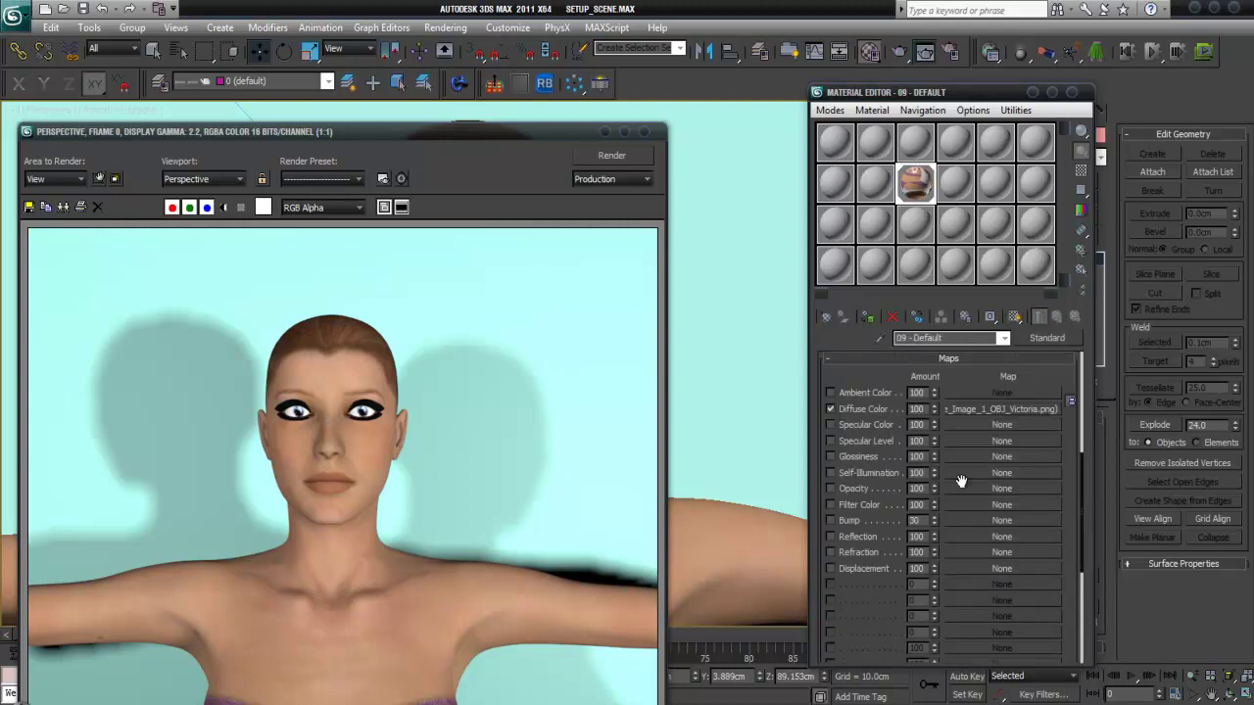
left_click(967, 487)
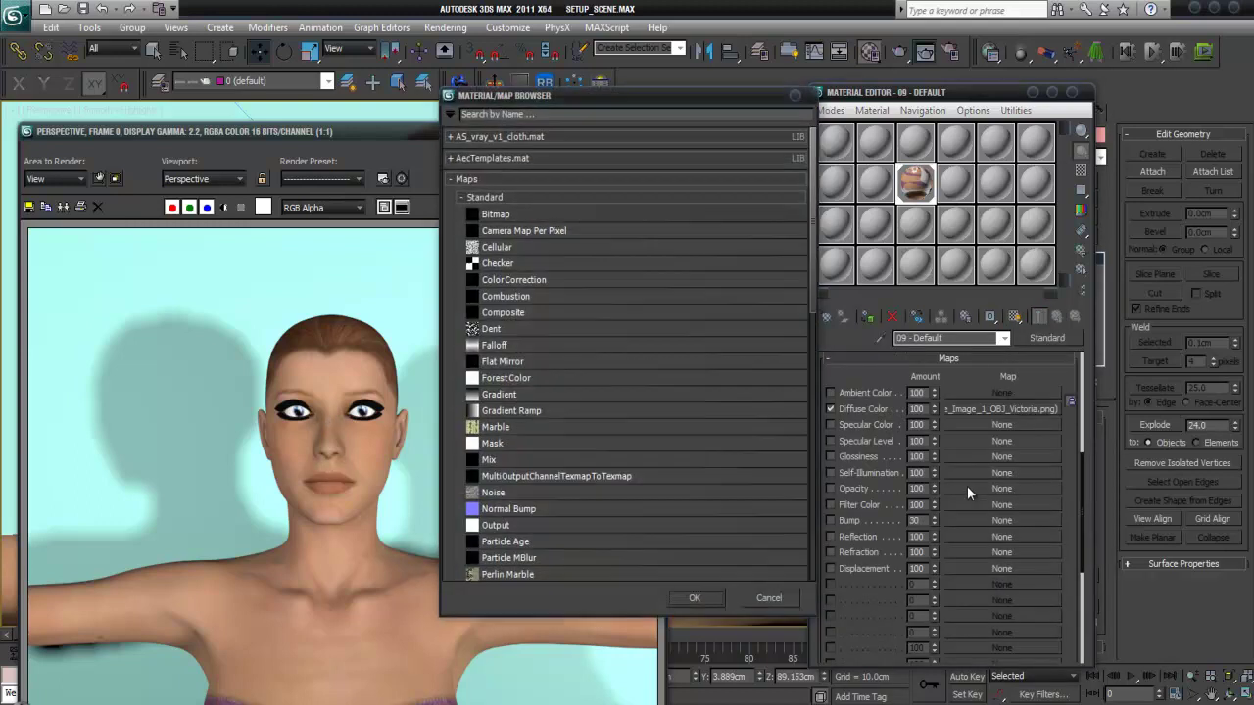
double_click(557, 214)
left_click(154, 104)
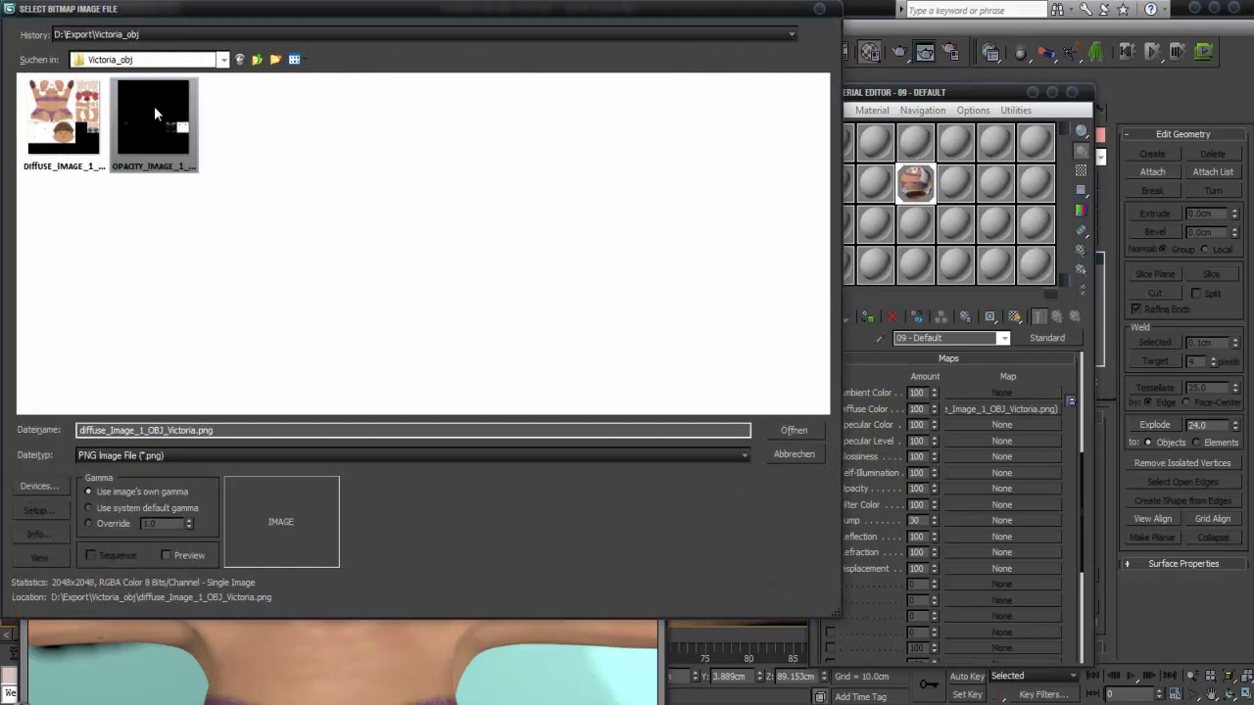
left_click(809, 428)
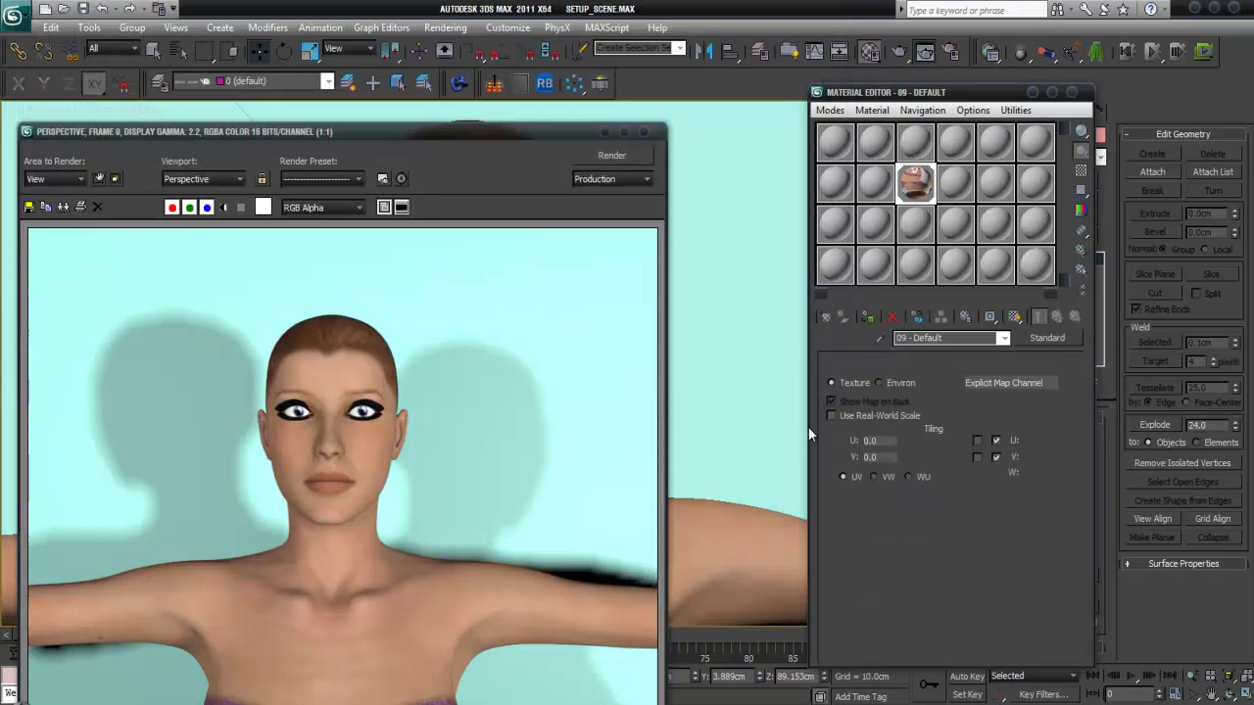
left_click(613, 155)
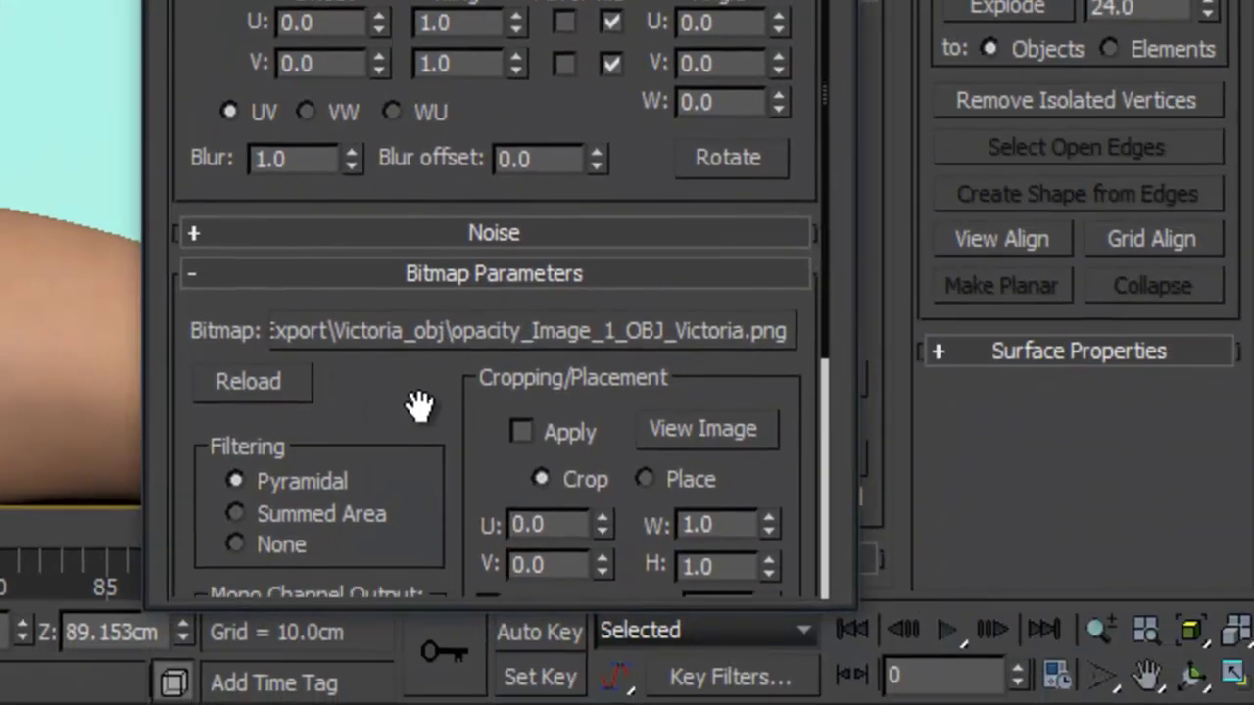
left_click_drag(420, 405, 422, 374)
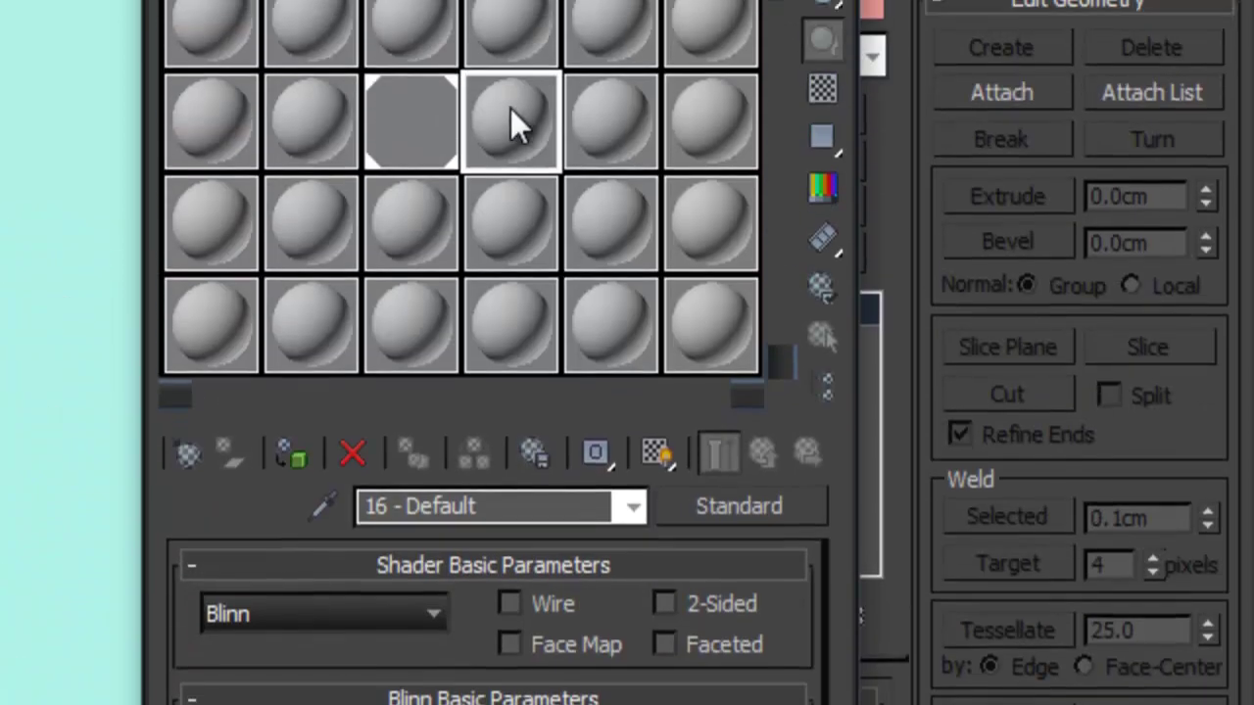
- Rename the opacity map Map #15 to eyes_mat
left_click(395, 140)
left_click(484, 507)
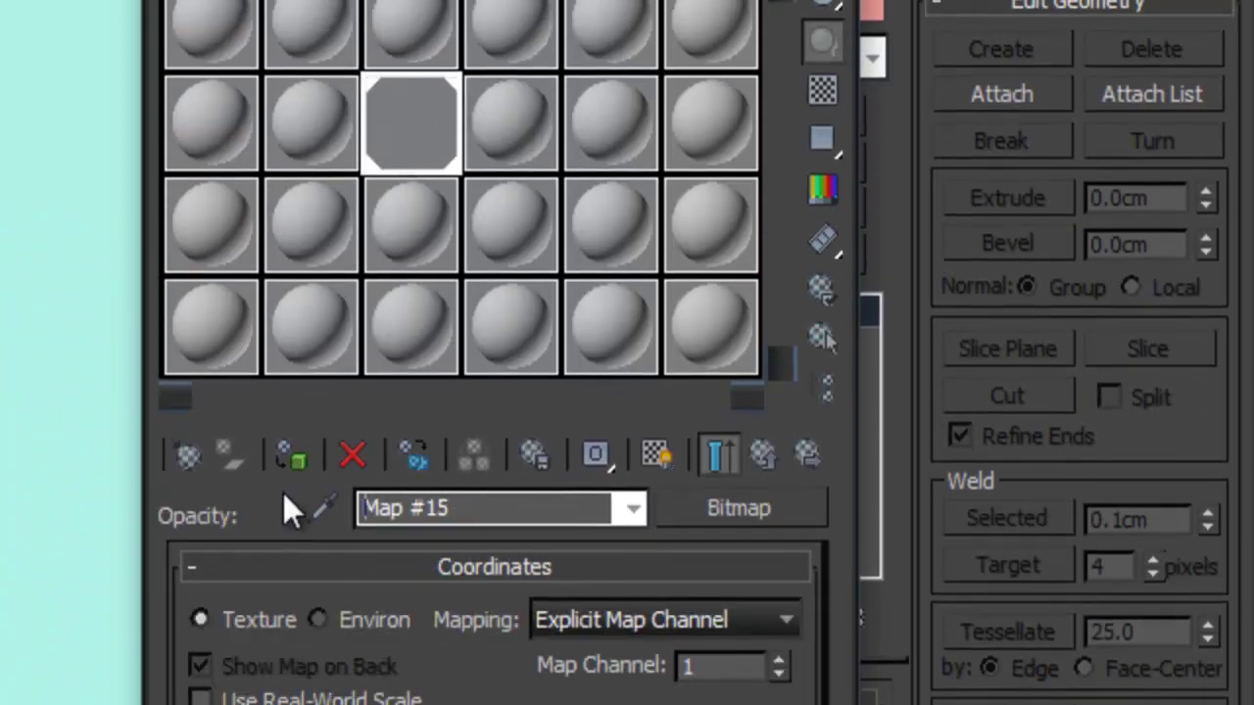
type("eye")
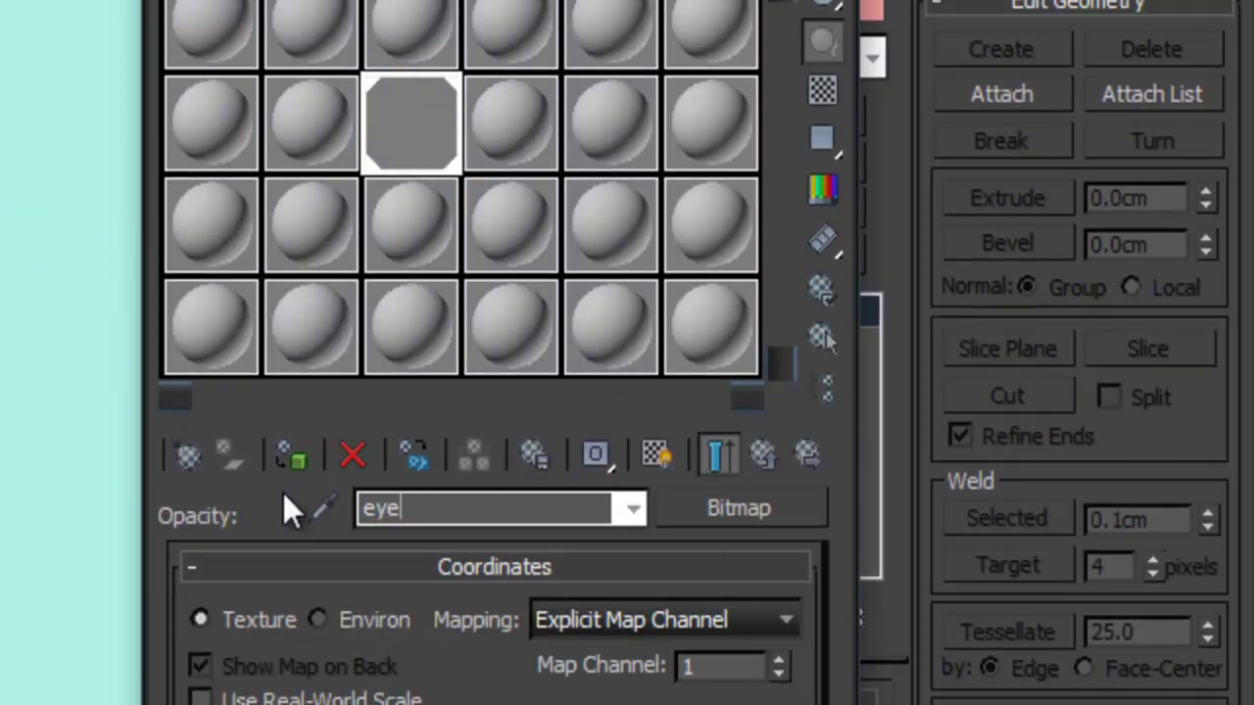
type("s_mat")
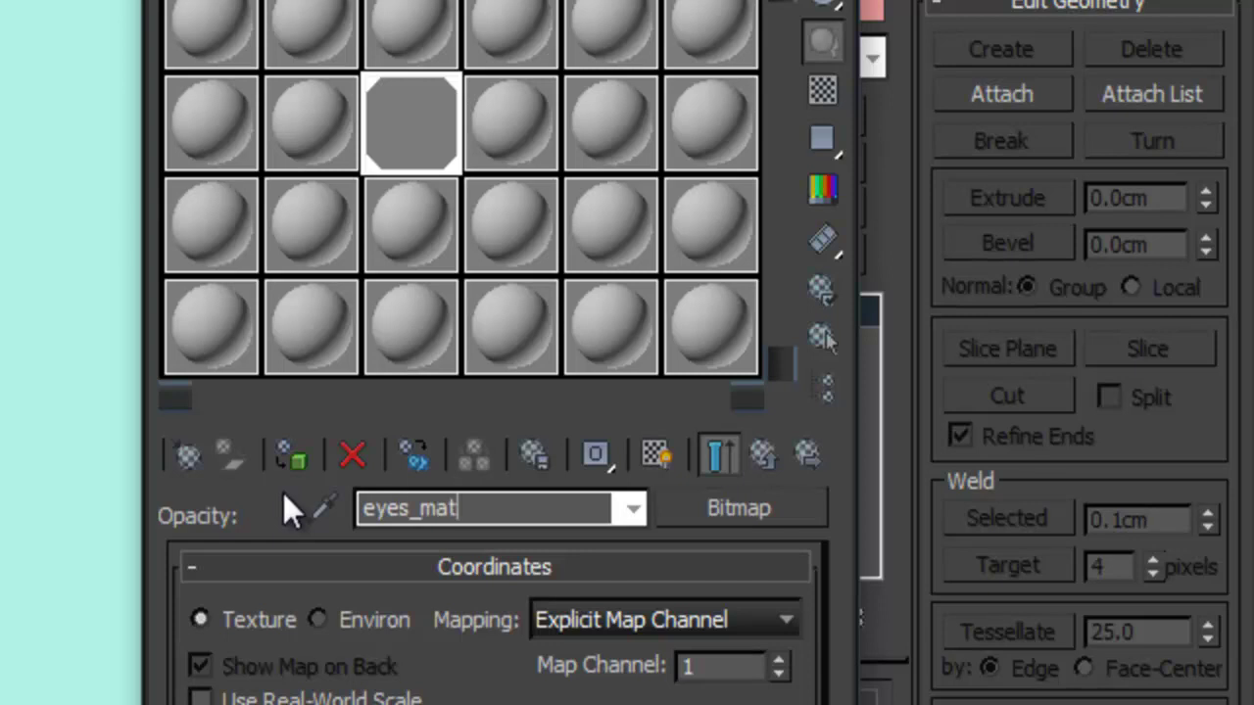
- In an empty sample slot, load the diffuse PNG as a Diffuse Color bitmap
left_click(520, 129)
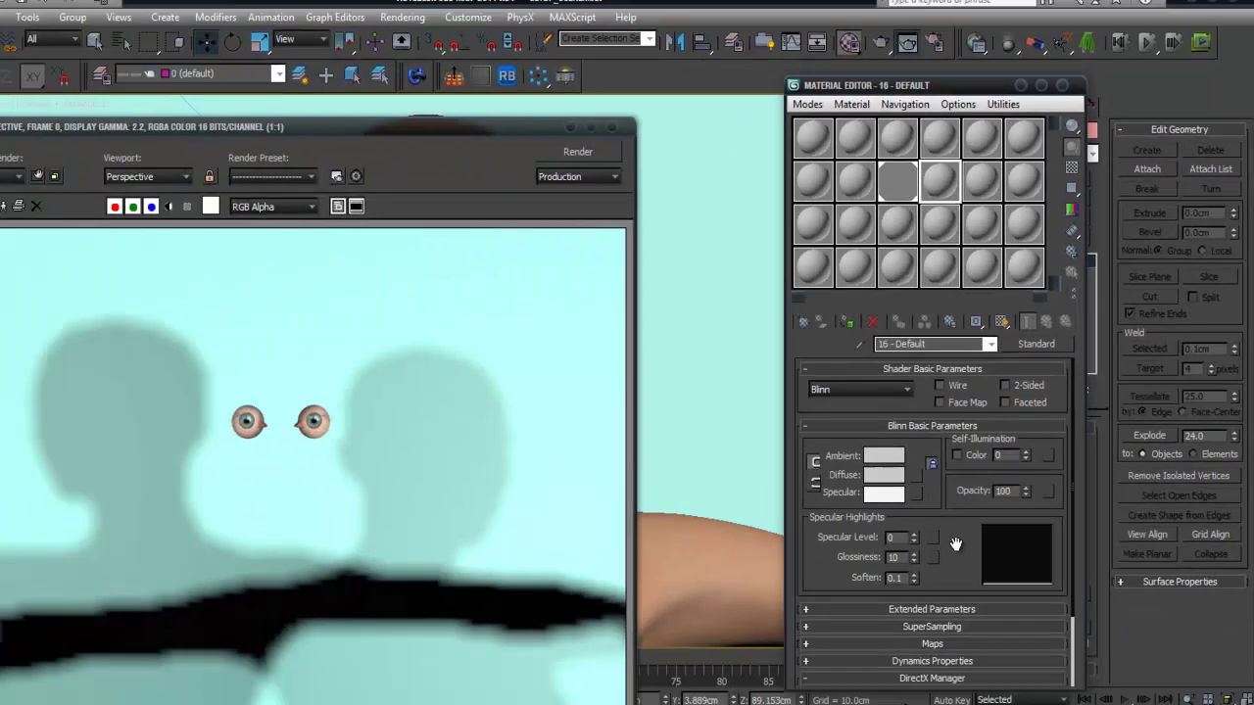
scroll(974, 477, "down", 2)
left_click(974, 477)
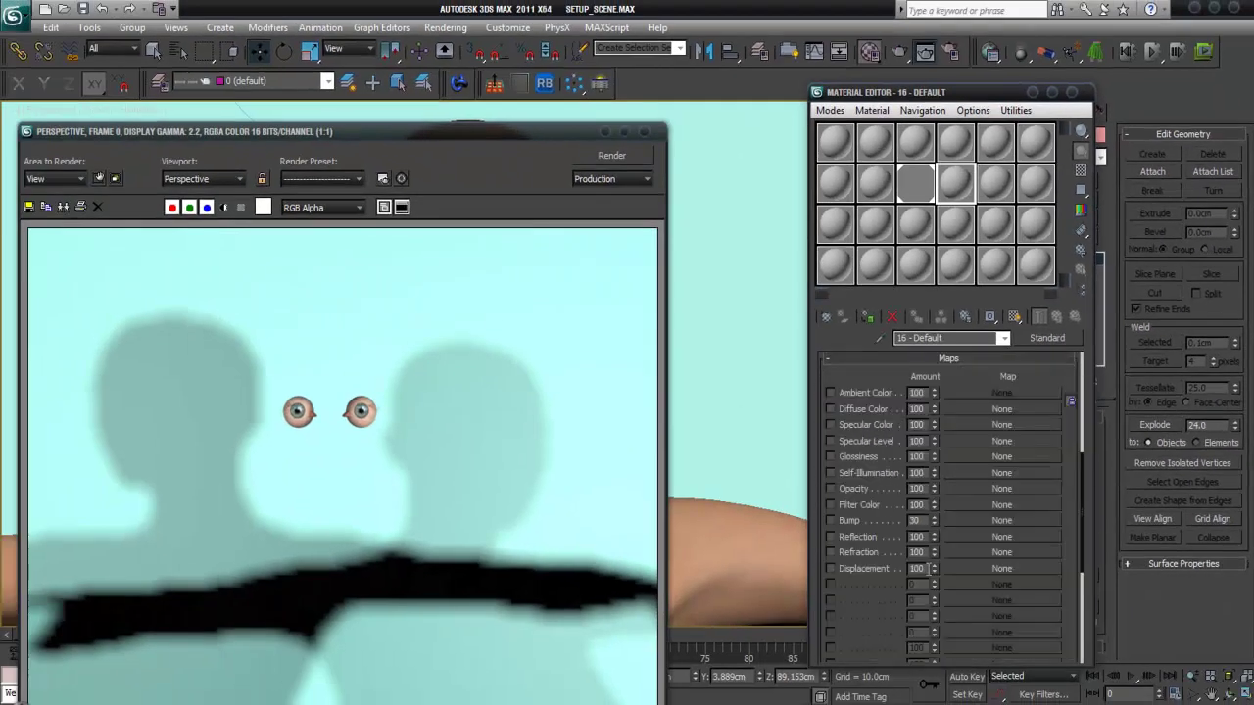
left_click(981, 410)
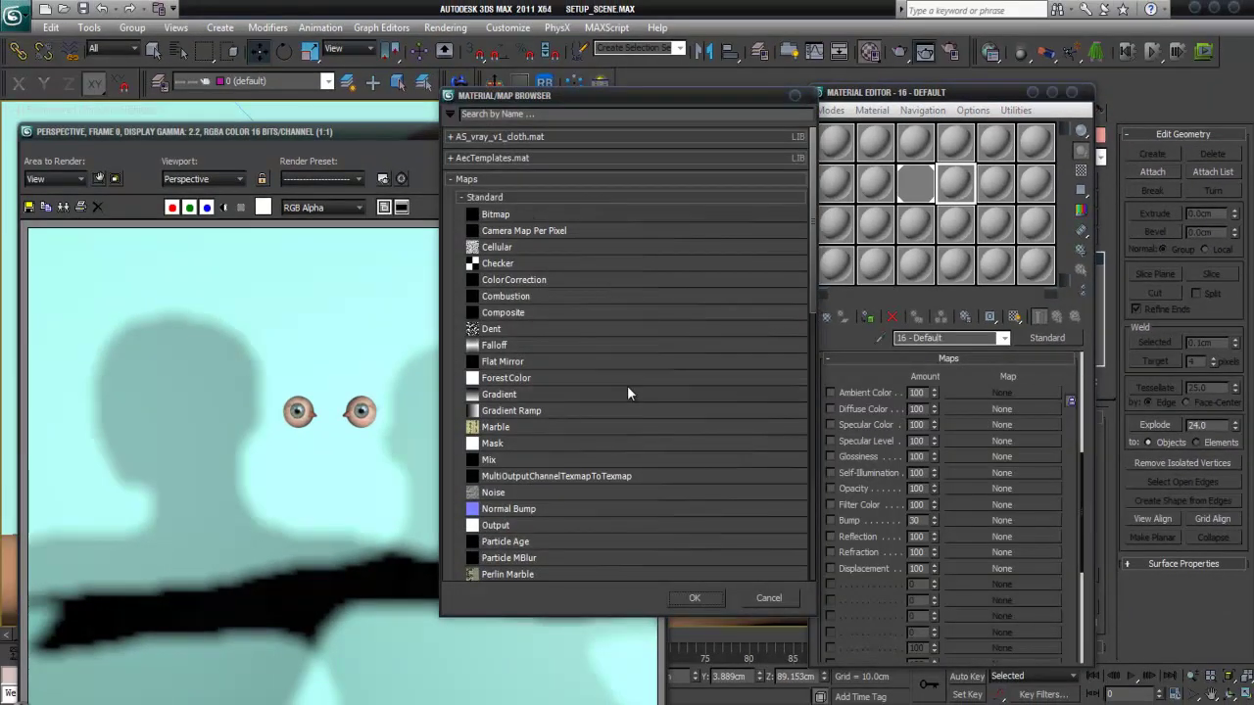
double_click(498, 216)
left_click(85, 124)
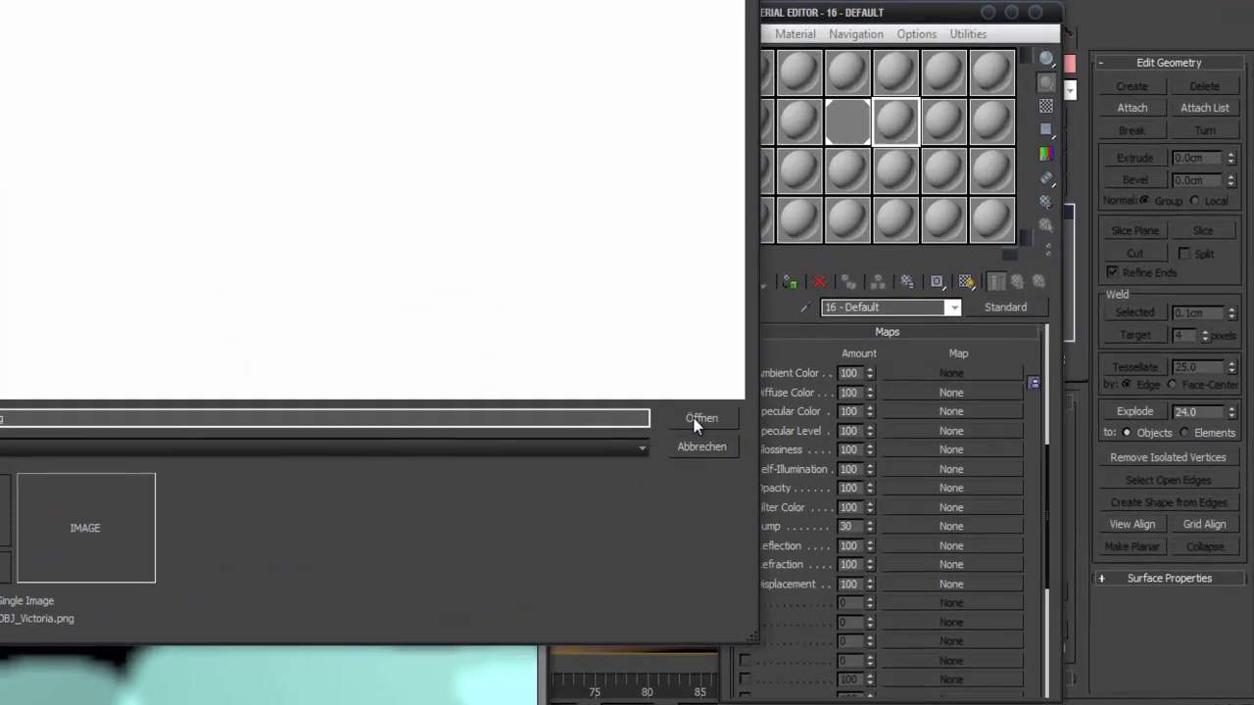
left_click(794, 430)
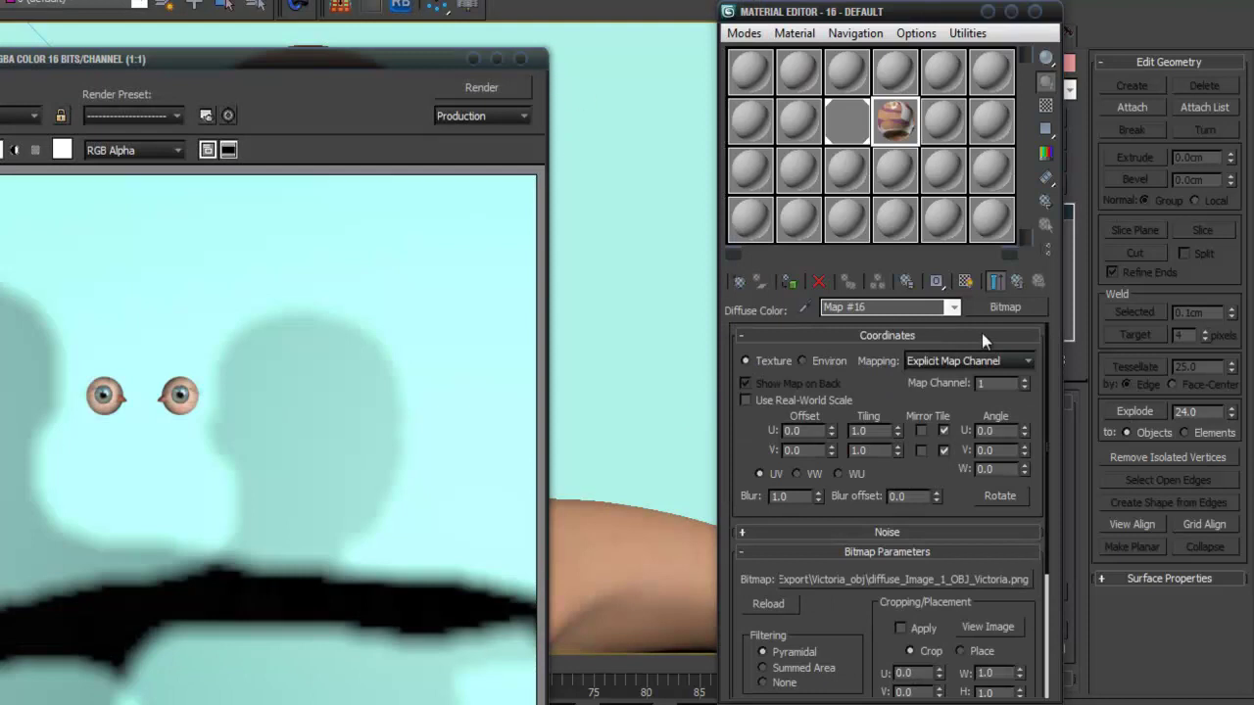
- Turn an empty material into a Multi/Sub-Object material with 2 sub-materials, keeping the old one
left_click(845, 218)
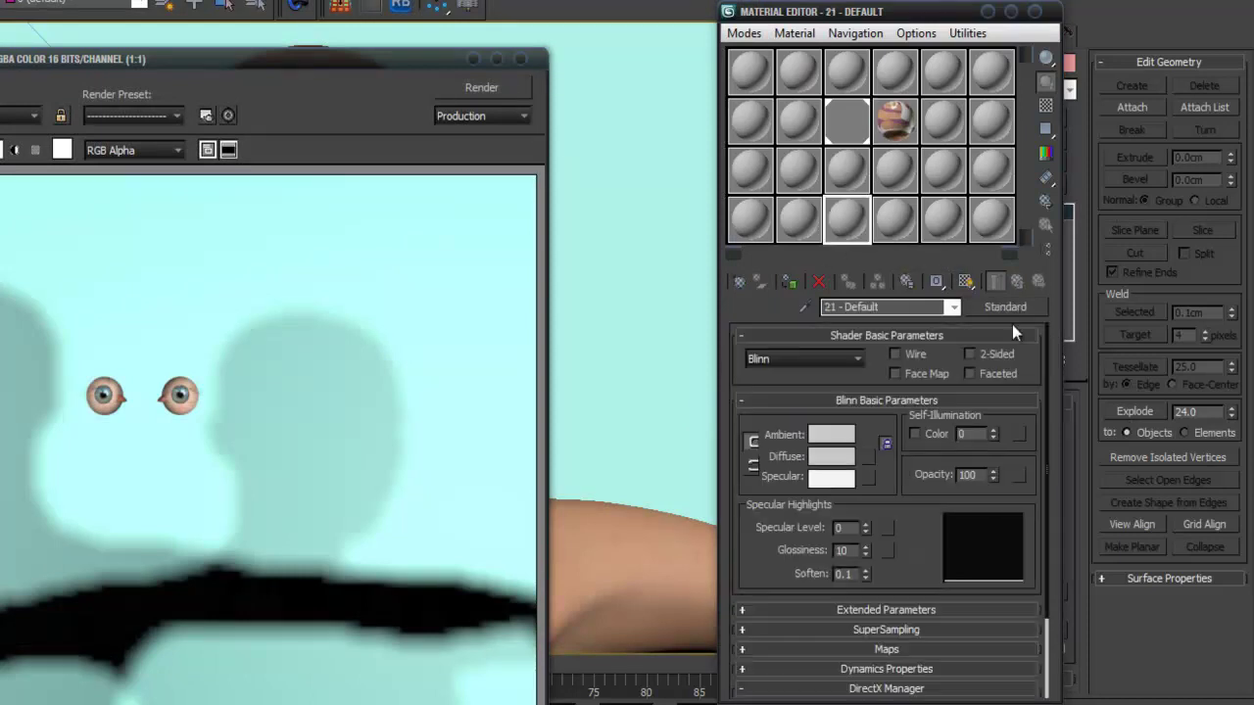
left_click(1007, 308)
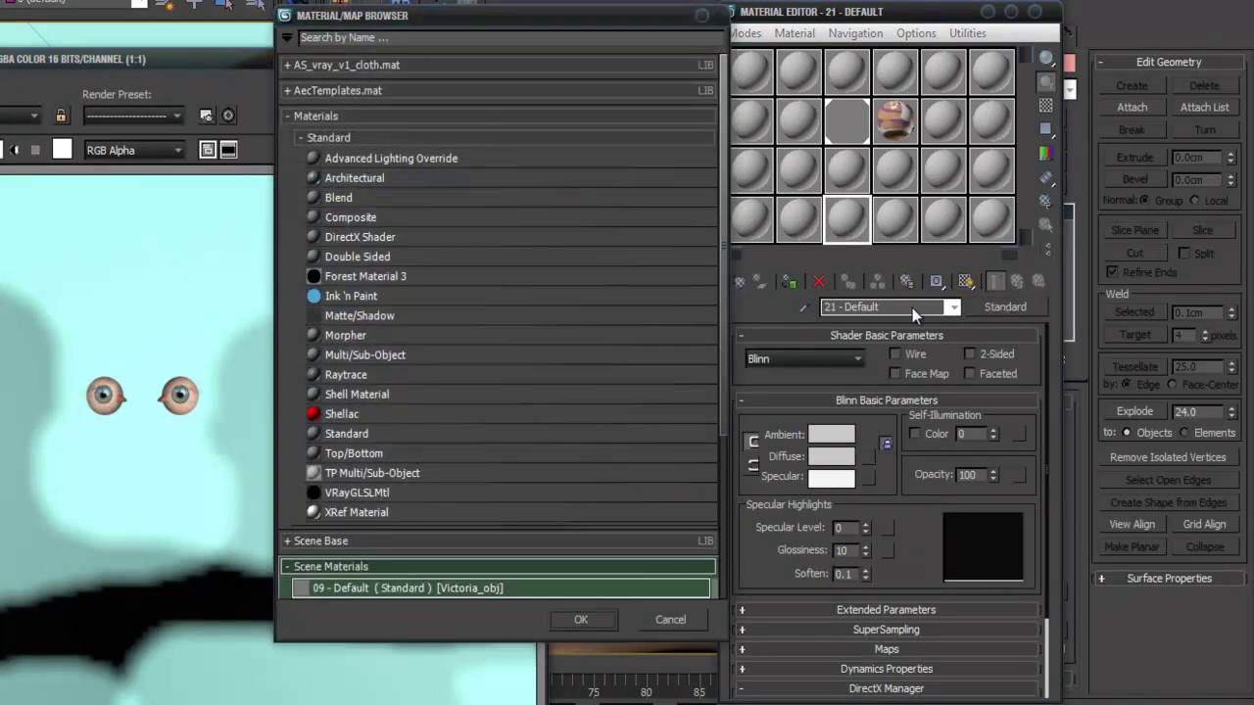
double_click(364, 357)
left_click(840, 400)
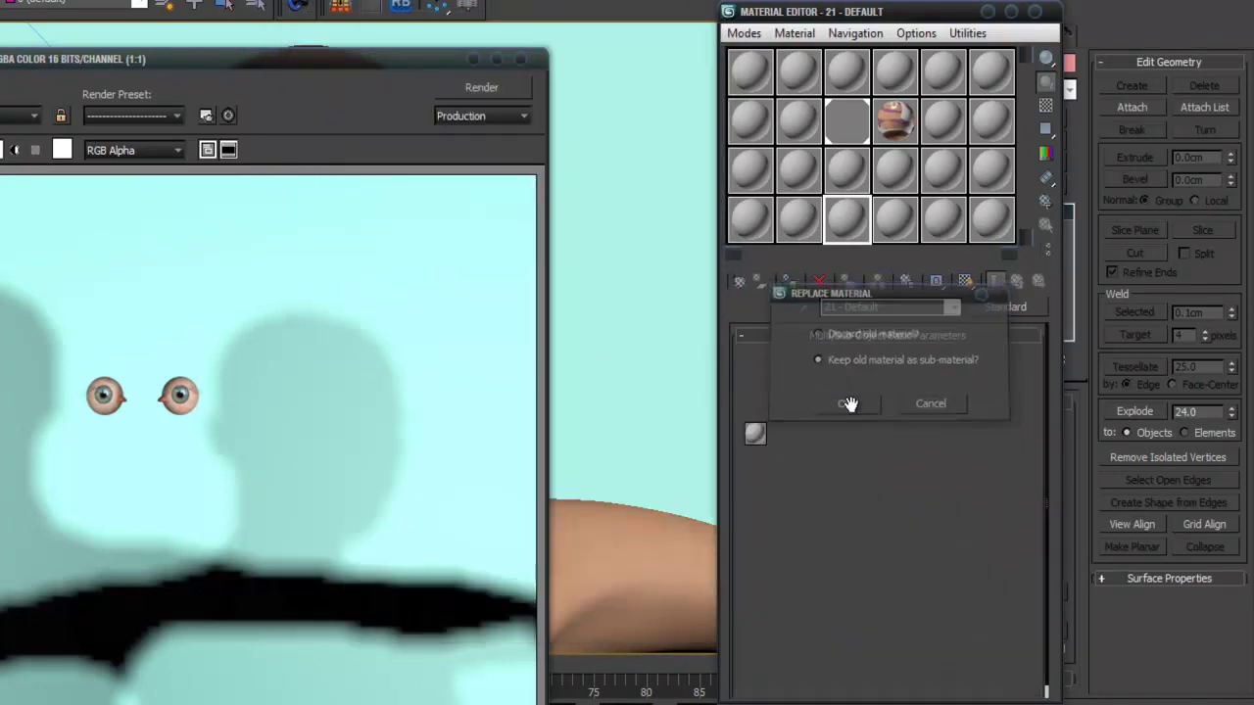
left_click(790, 365)
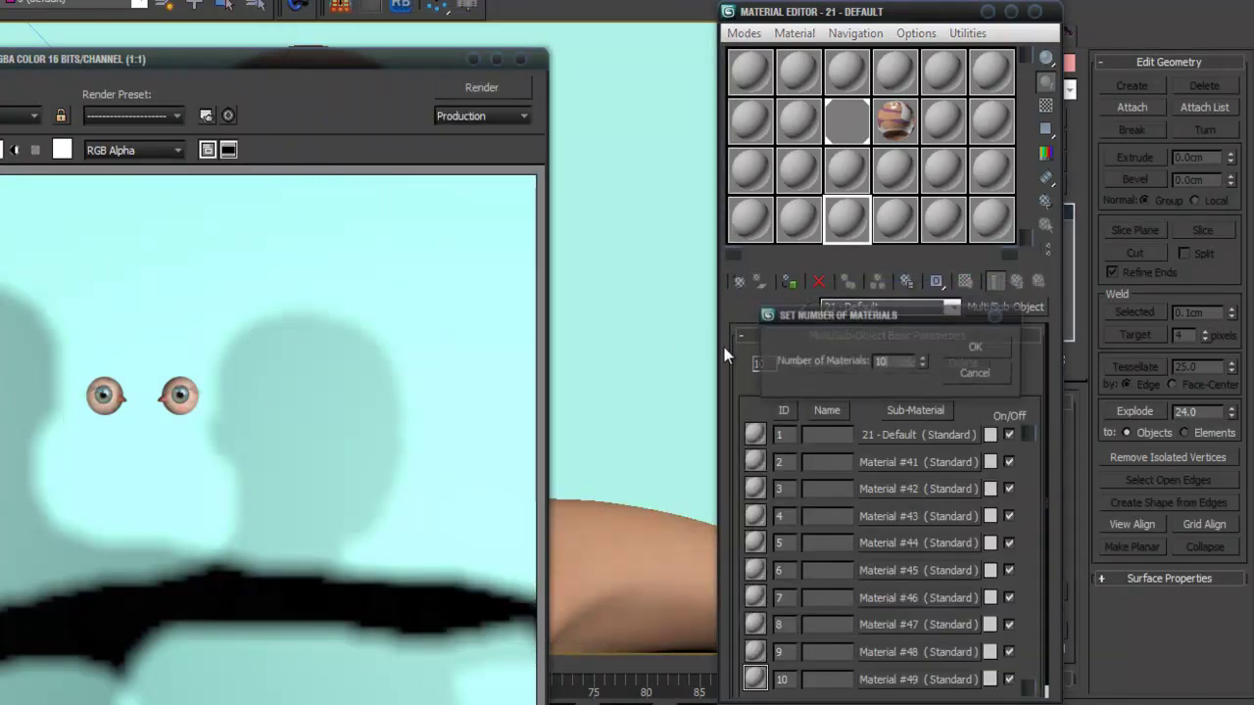
left_click(893, 364)
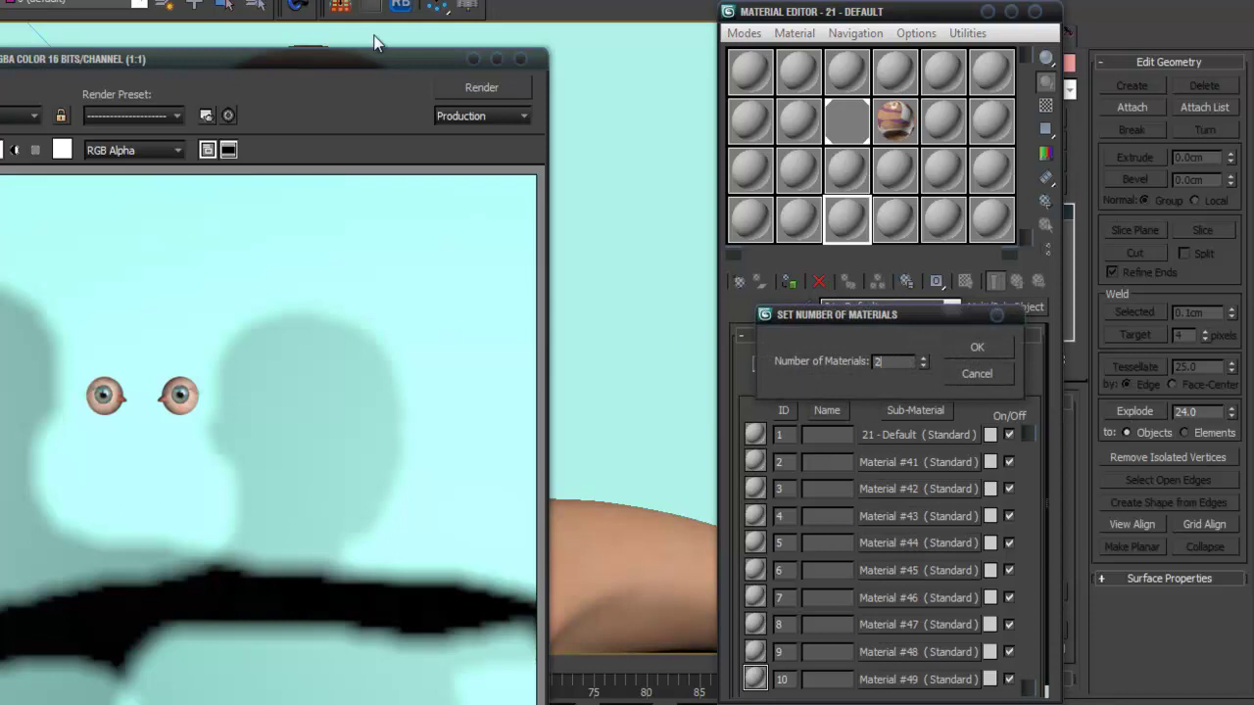
left_click(975, 351)
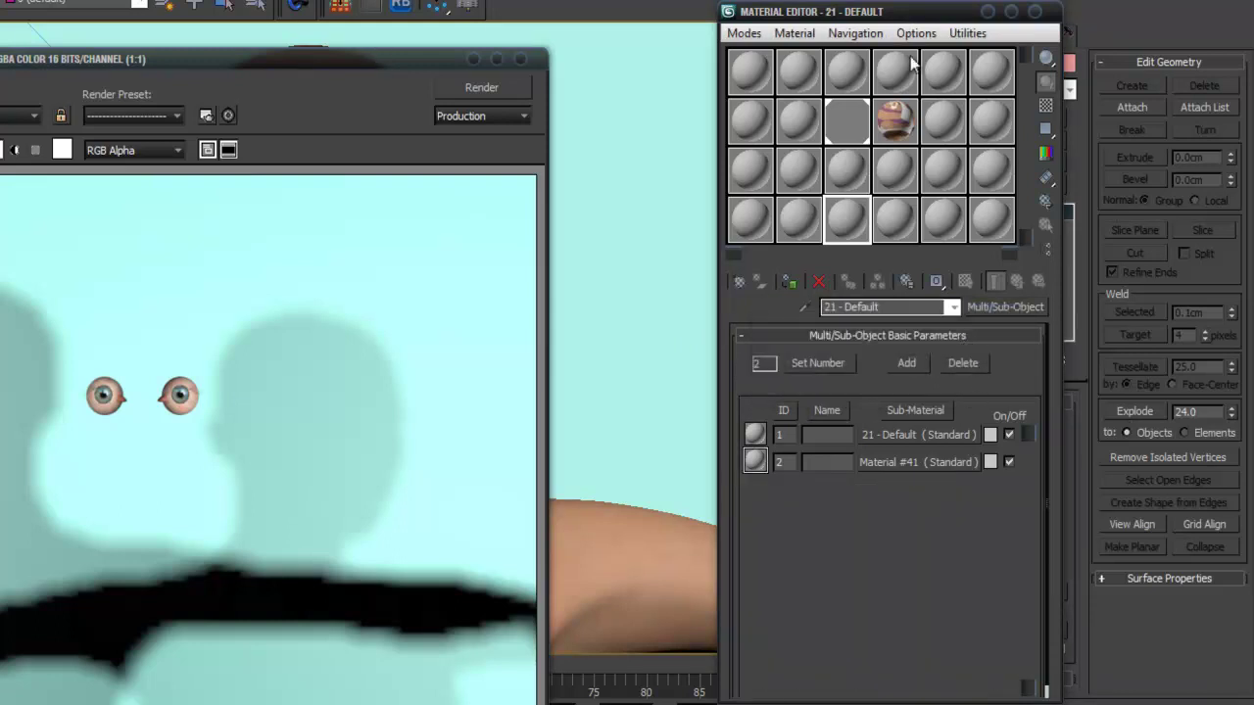
- Name the diffuse-textured material 'body'
left_click(886, 134)
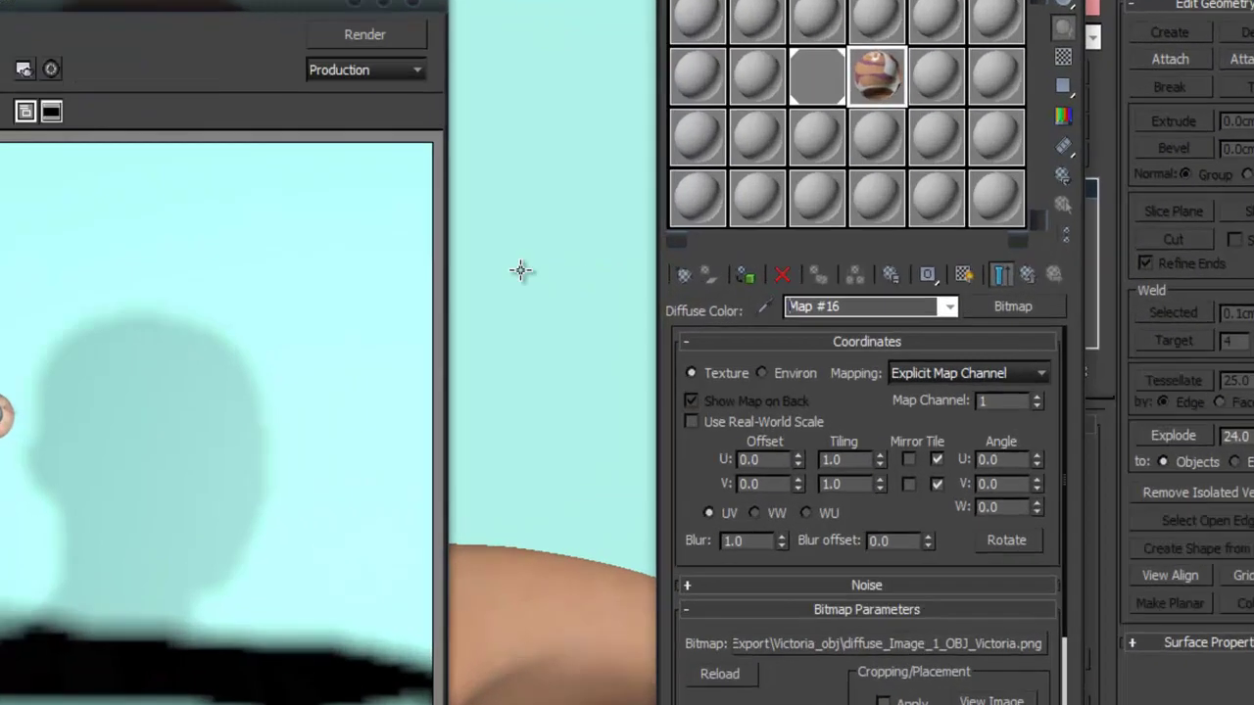
type("bodymap")
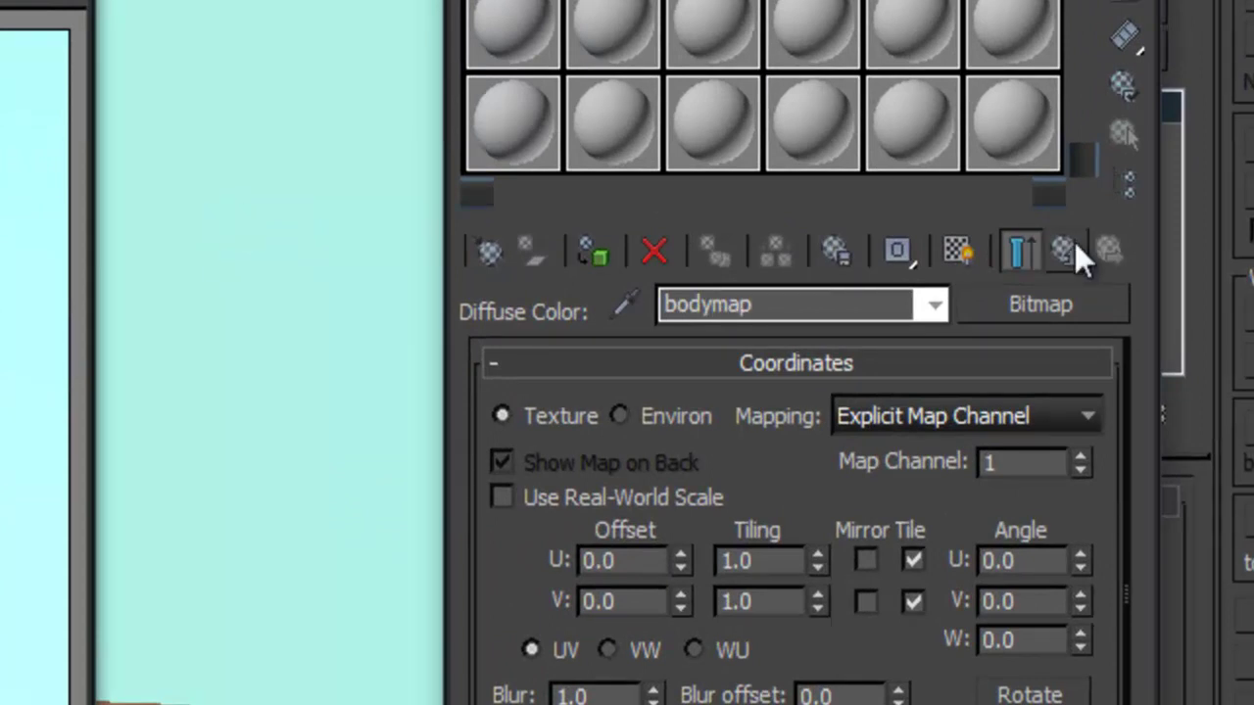
left_click(823, 132)
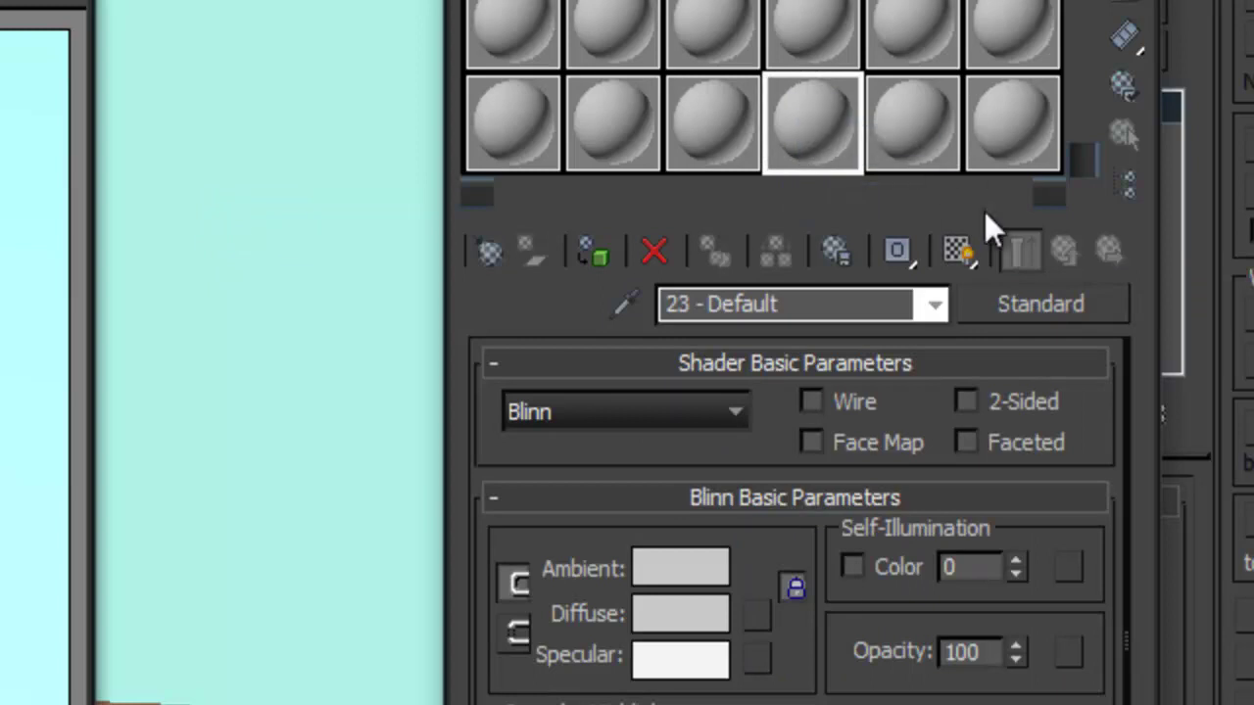
left_click(819, 27)
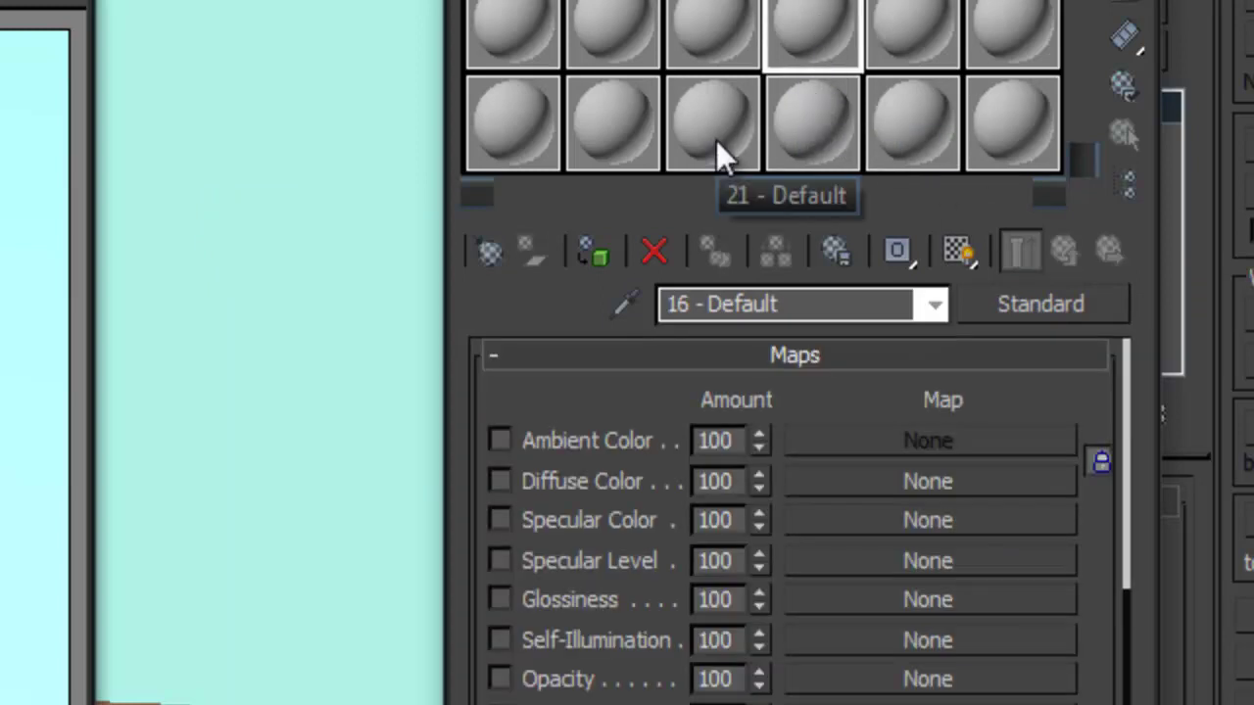
- Instance 16 - Default into sub-material 1 and 09 - Default into slot 2, then close the render
left_click(716, 140)
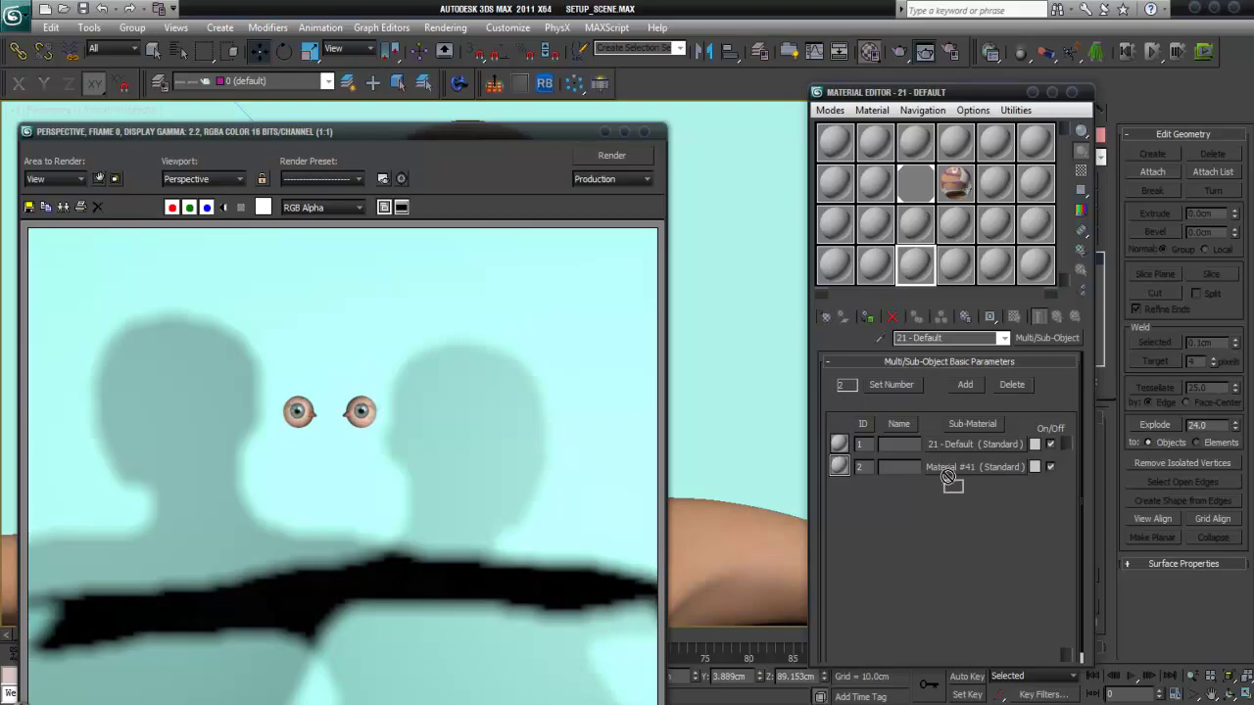
left_click_drag(946, 444, 947, 444)
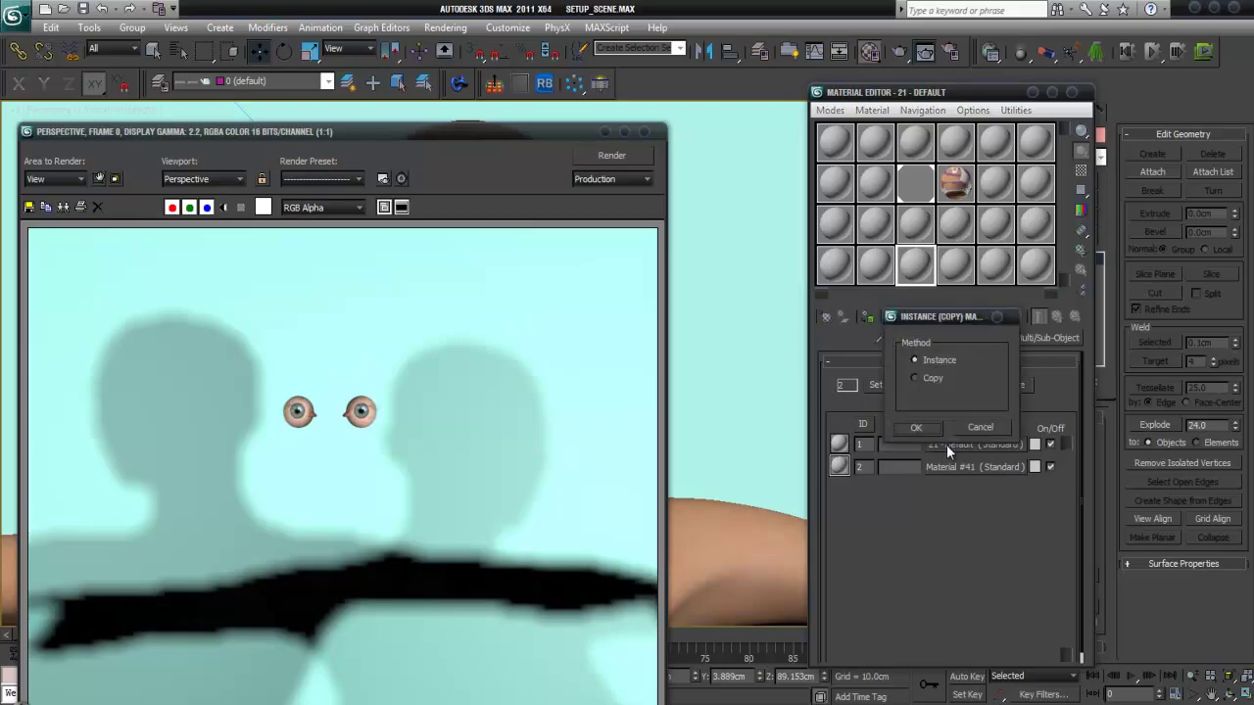
left_click(912, 427)
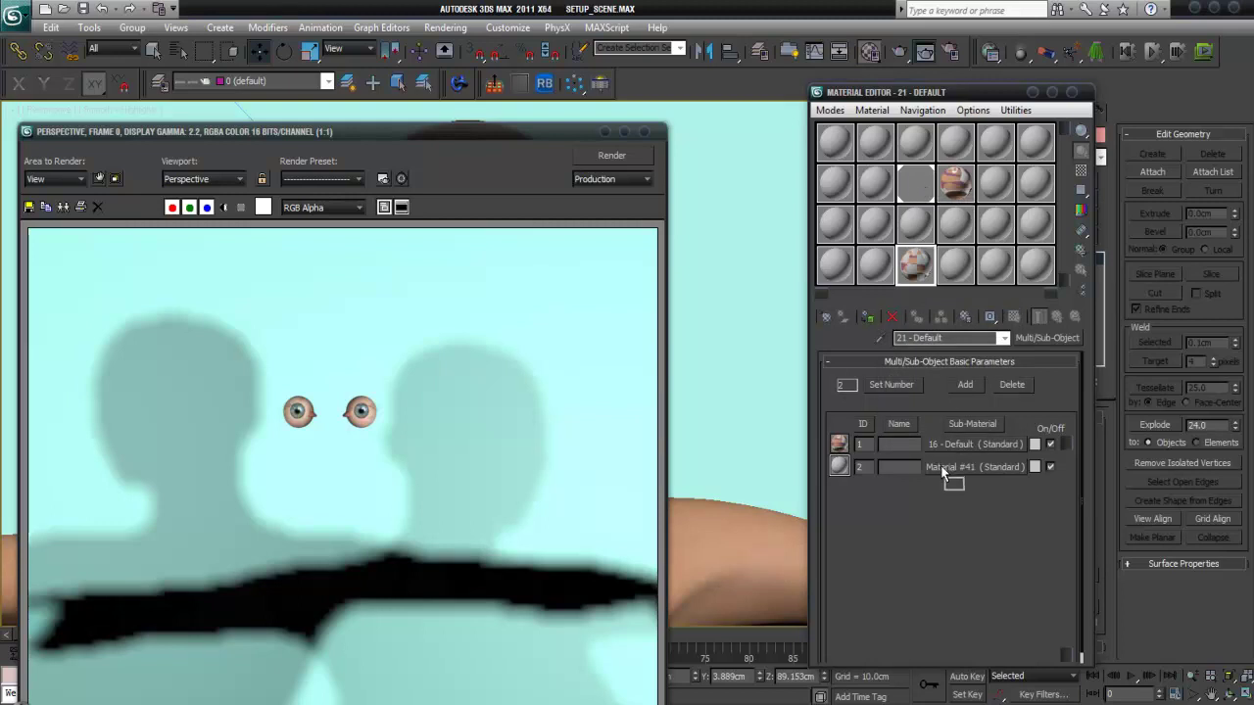
left_click_drag(944, 471, 943, 471)
left_click(917, 428)
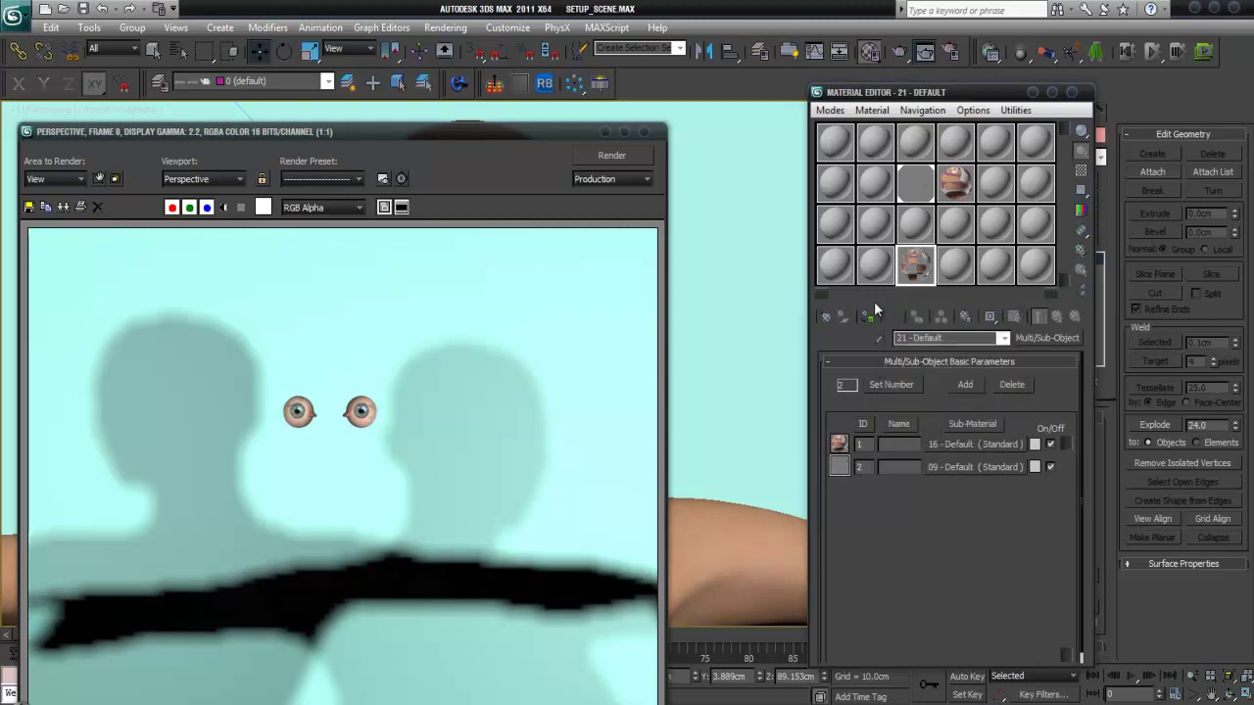
left_click(643, 131)
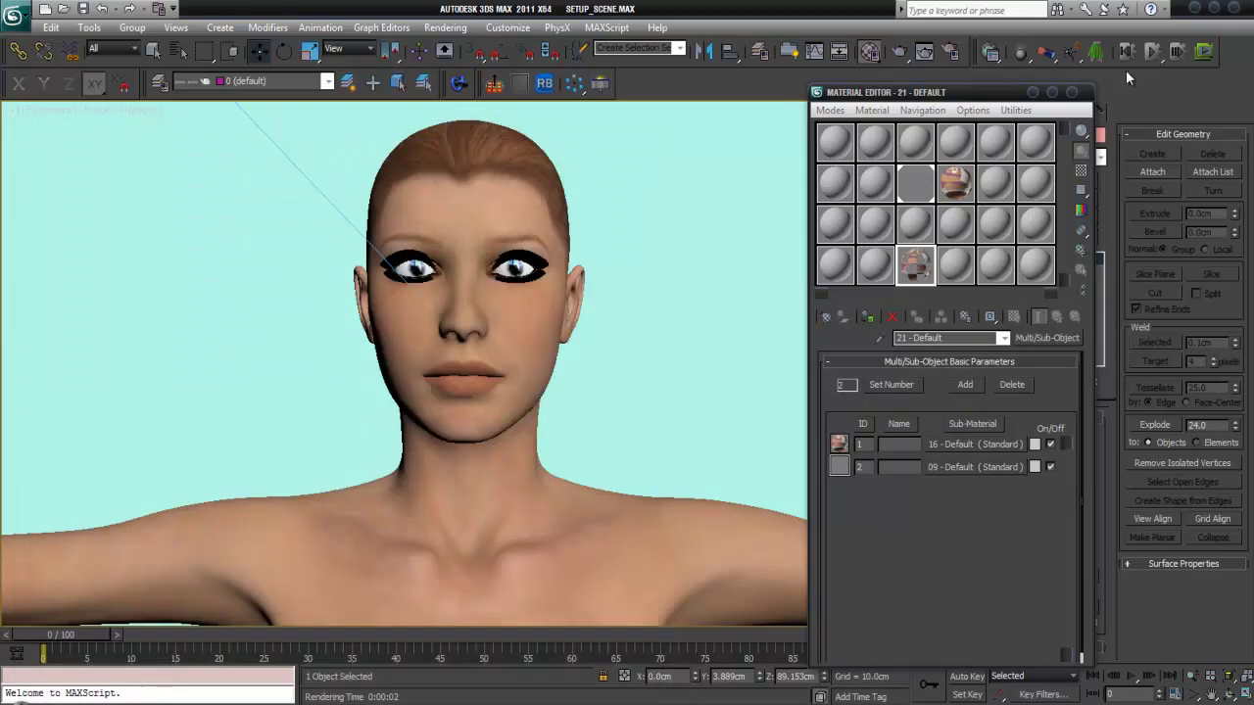
- Close the Material Editor
left_click(1075, 93)
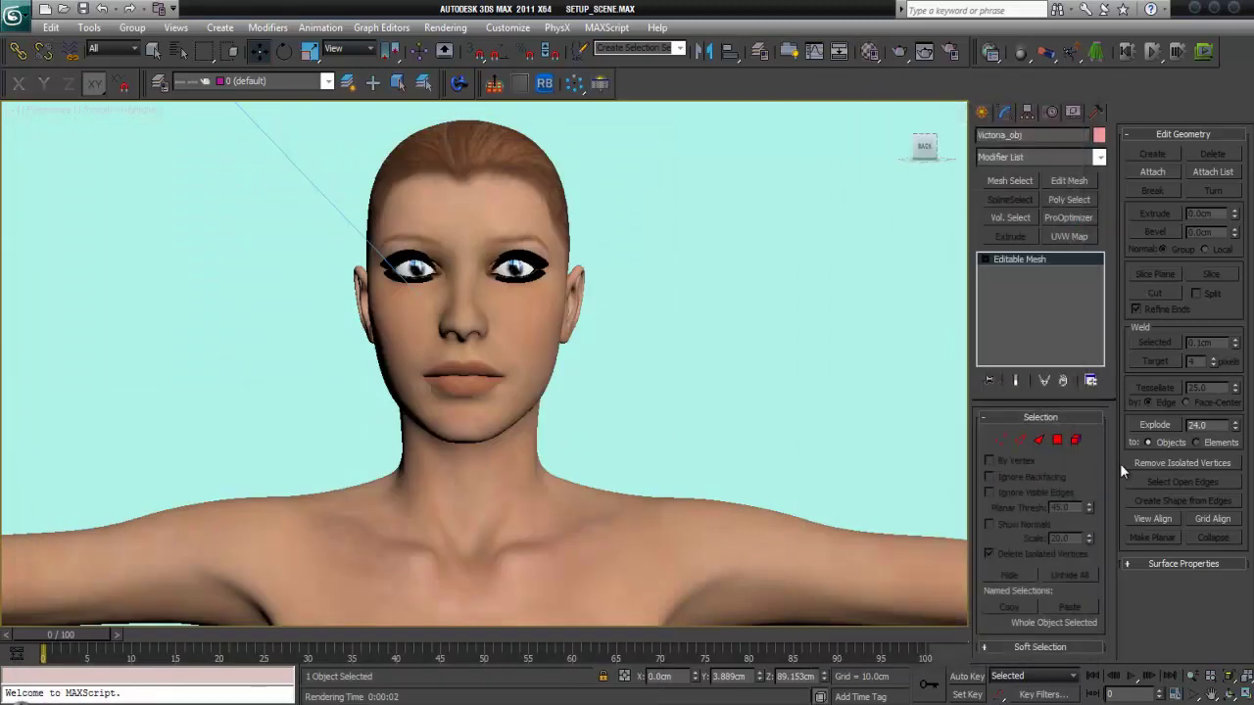
middle_click_drag(782, 416, 784, 344)
scroll(785, 357, "down", 3)
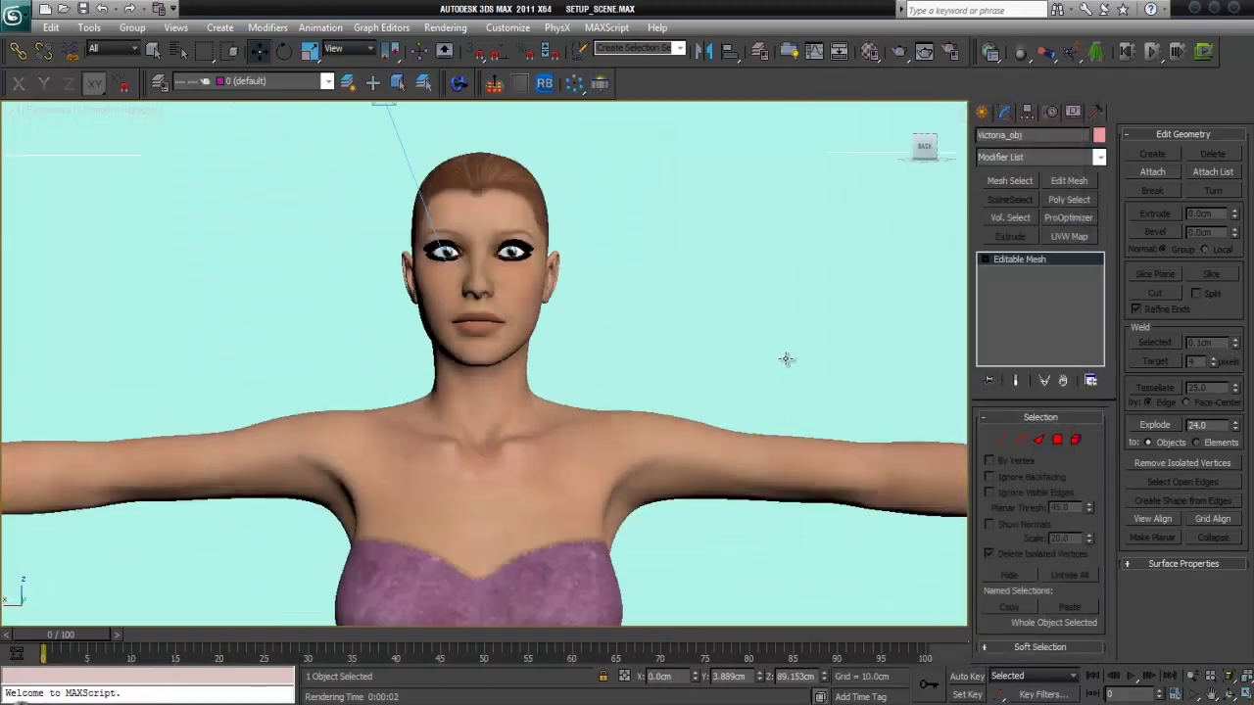
- Turn on Edged Faces and safe frames, then select the whole body at Element level
key("F4")
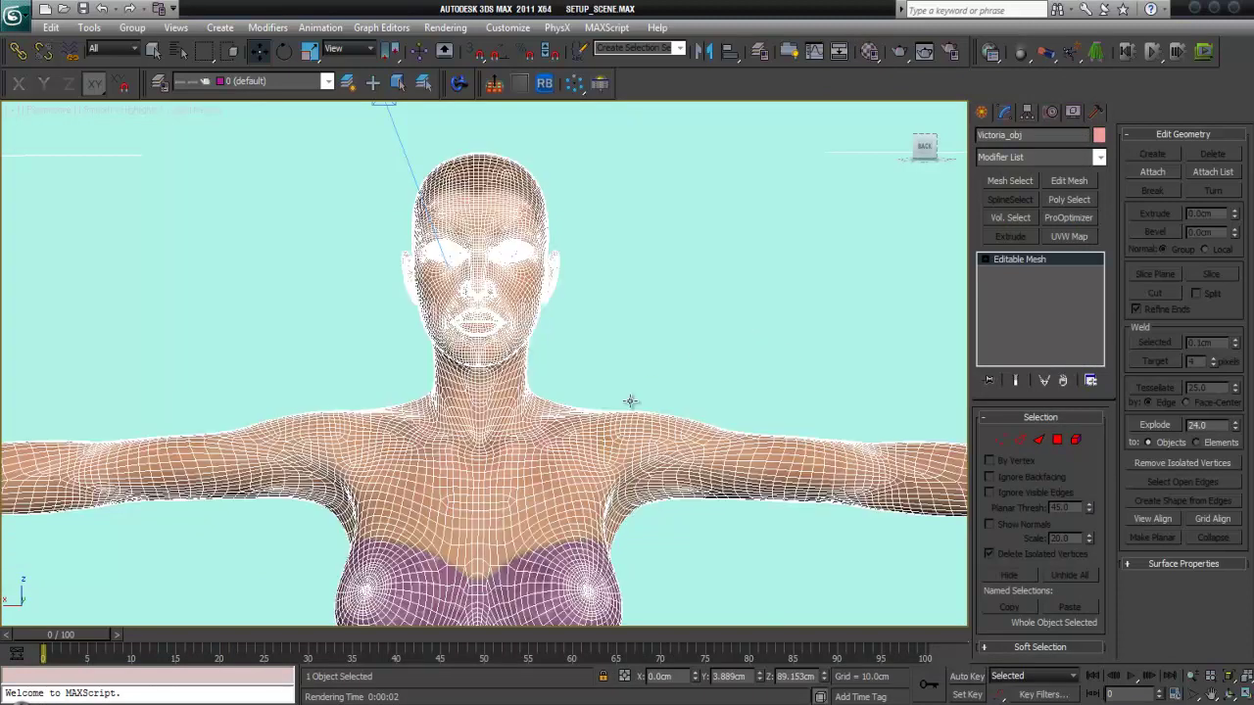
key("shift+f")
scroll(672, 344, "down", 2)
left_click(1076, 441)
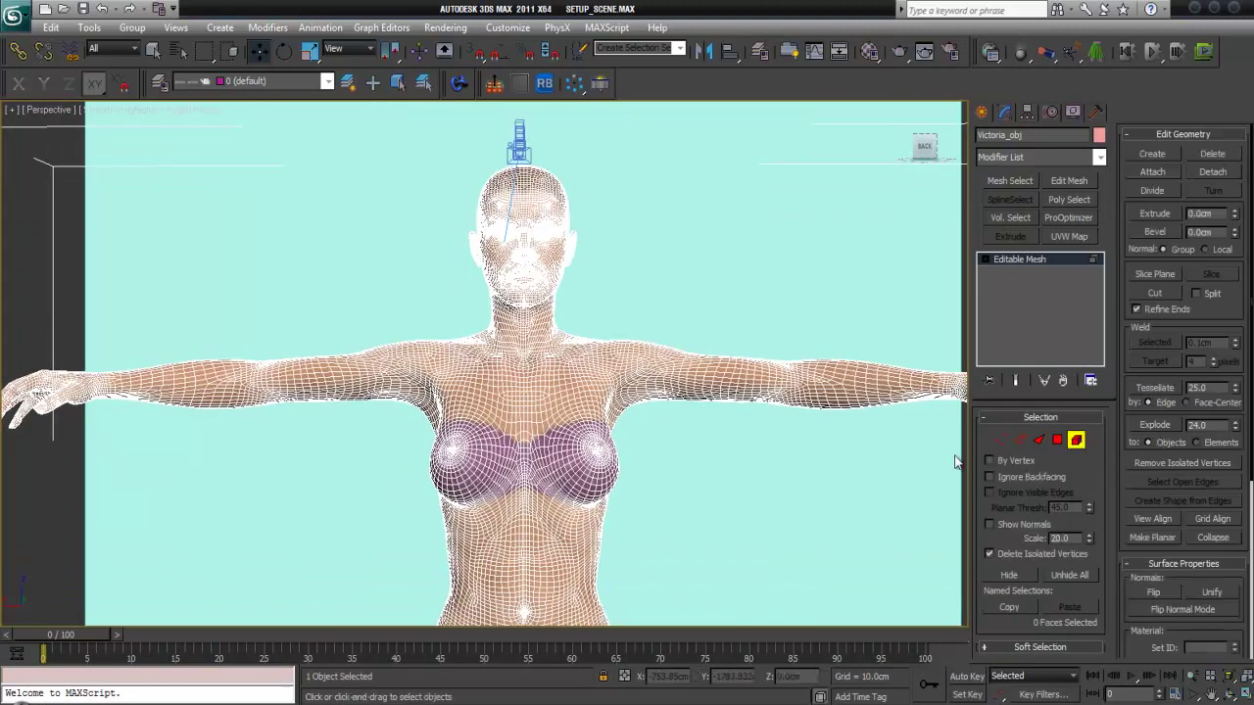
left_click(540, 392)
- Turn off safe frames, pan to the feet, and Ctrl-box-select the toenails, reaching 95368 faces
scroll(607, 313, "down", 5)
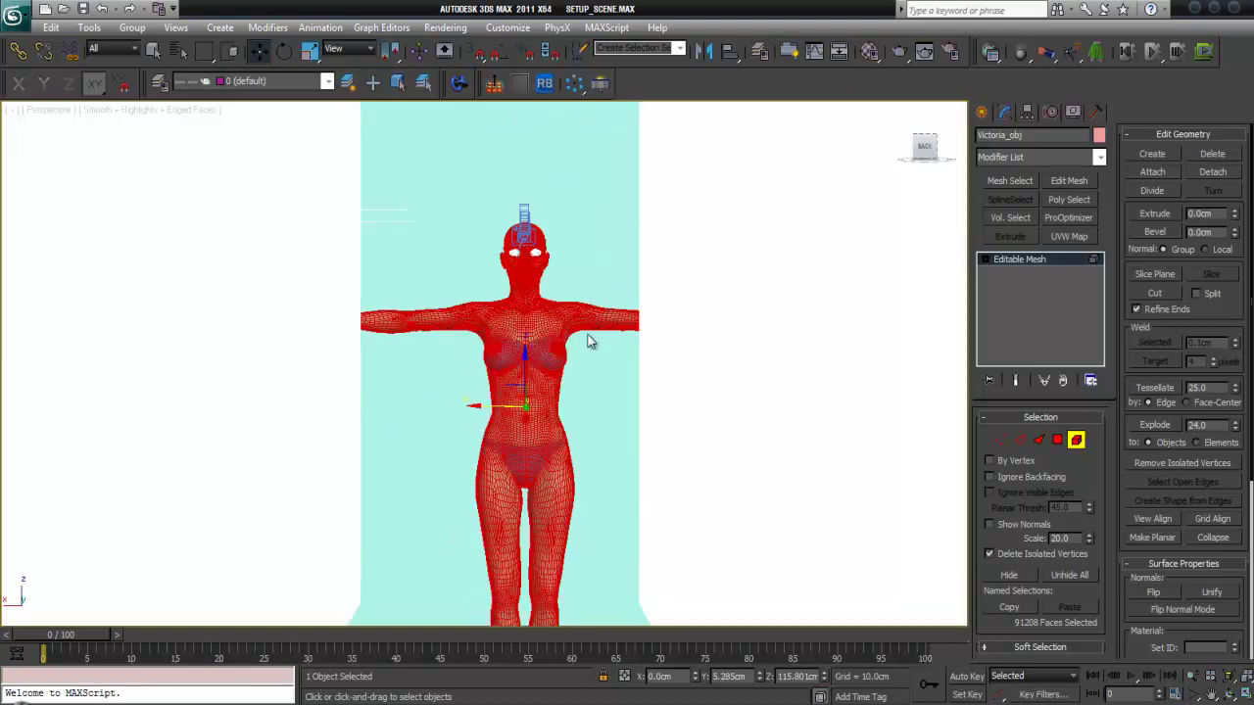
key("shift+f")
scroll(588, 342, "up", 4)
middle_click_drag(462, 352, 473, 354)
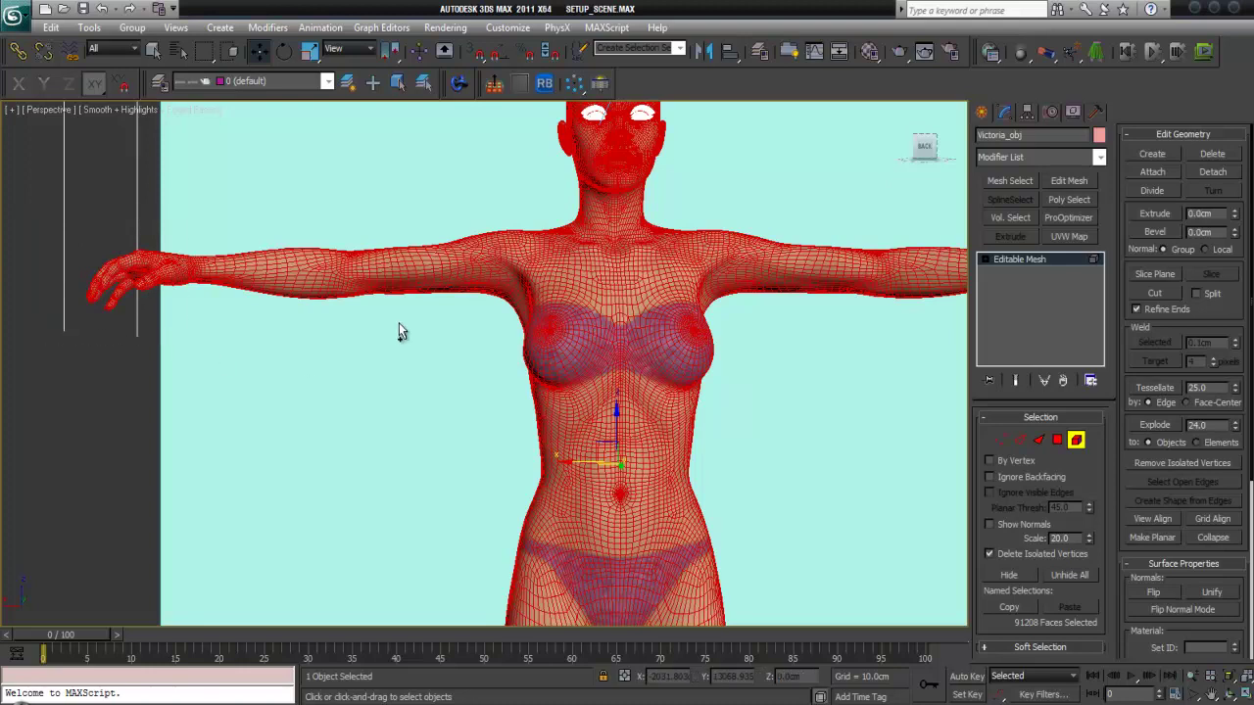
middle_click_drag(812, 342, 405, 279)
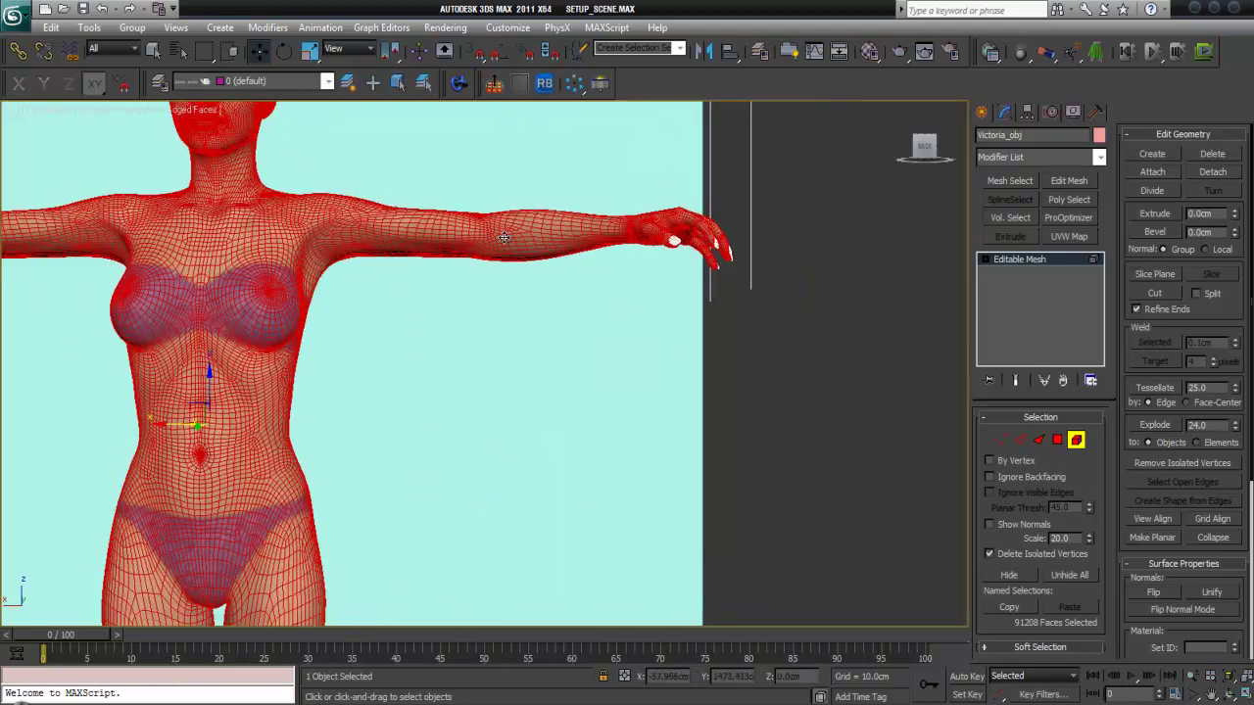
middle_click_drag(575, 403, 398, 498)
middle_click_drag(499, 392, 616, 202)
scroll(364, 418, "up", 2)
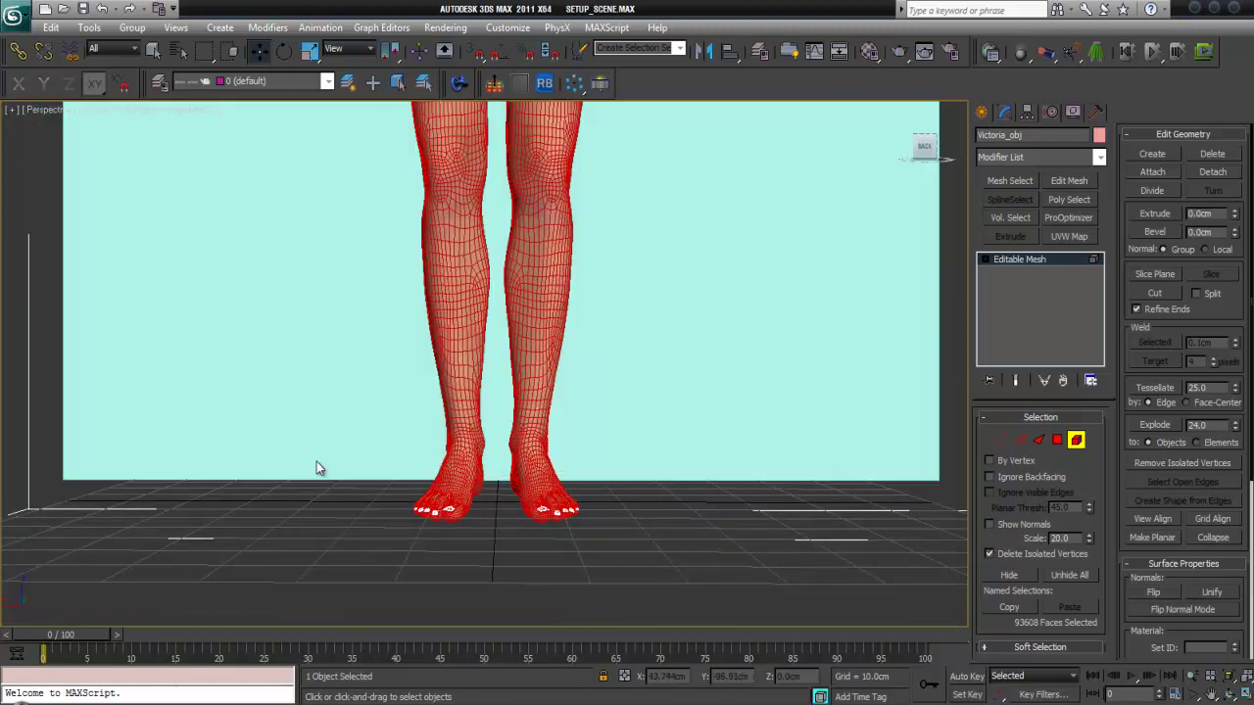
left_click_drag(383, 490, 647, 586, "ctrl")
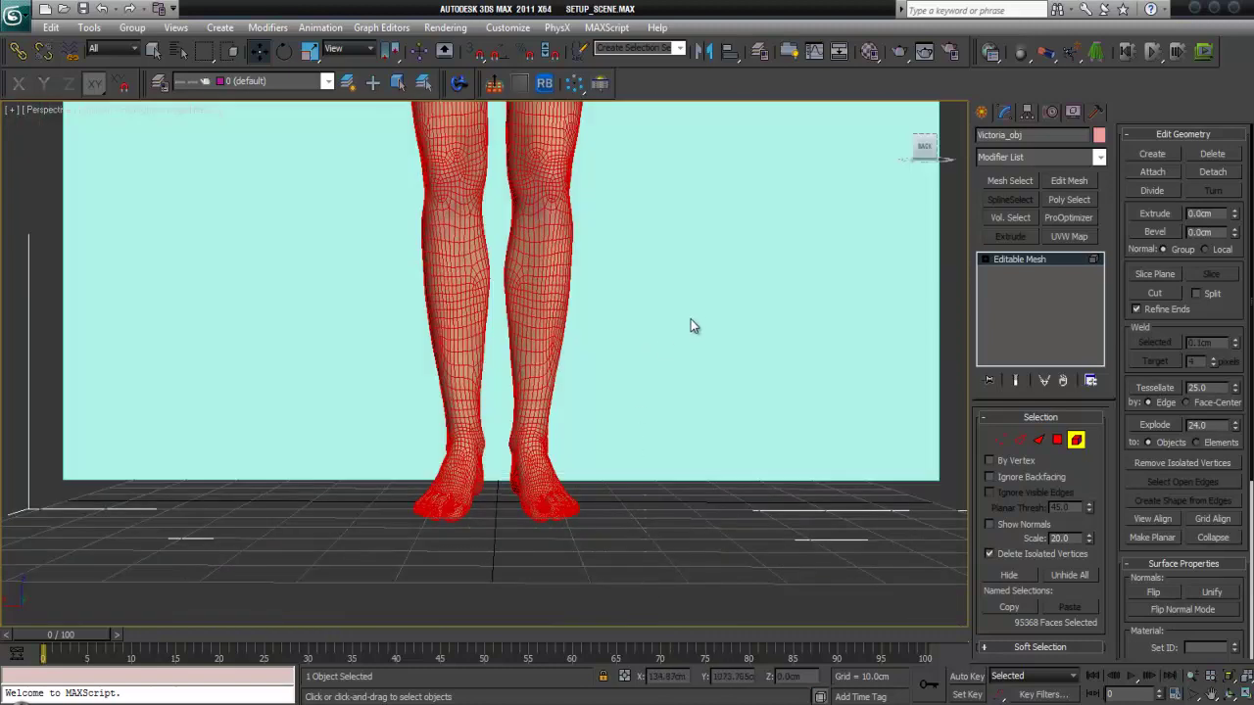
left_click_drag(1169, 630, 1181, 556)
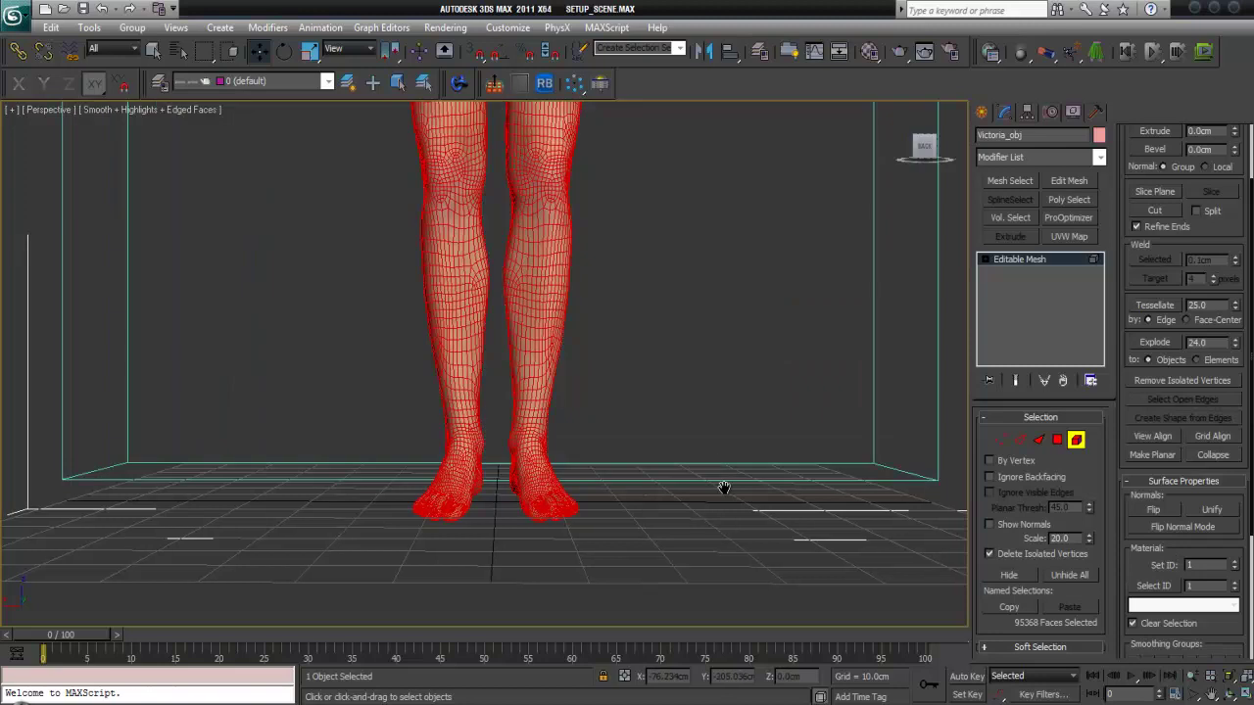
scroll(722, 539, "up", 3)
middle_click_drag(722, 594, 665, 177)
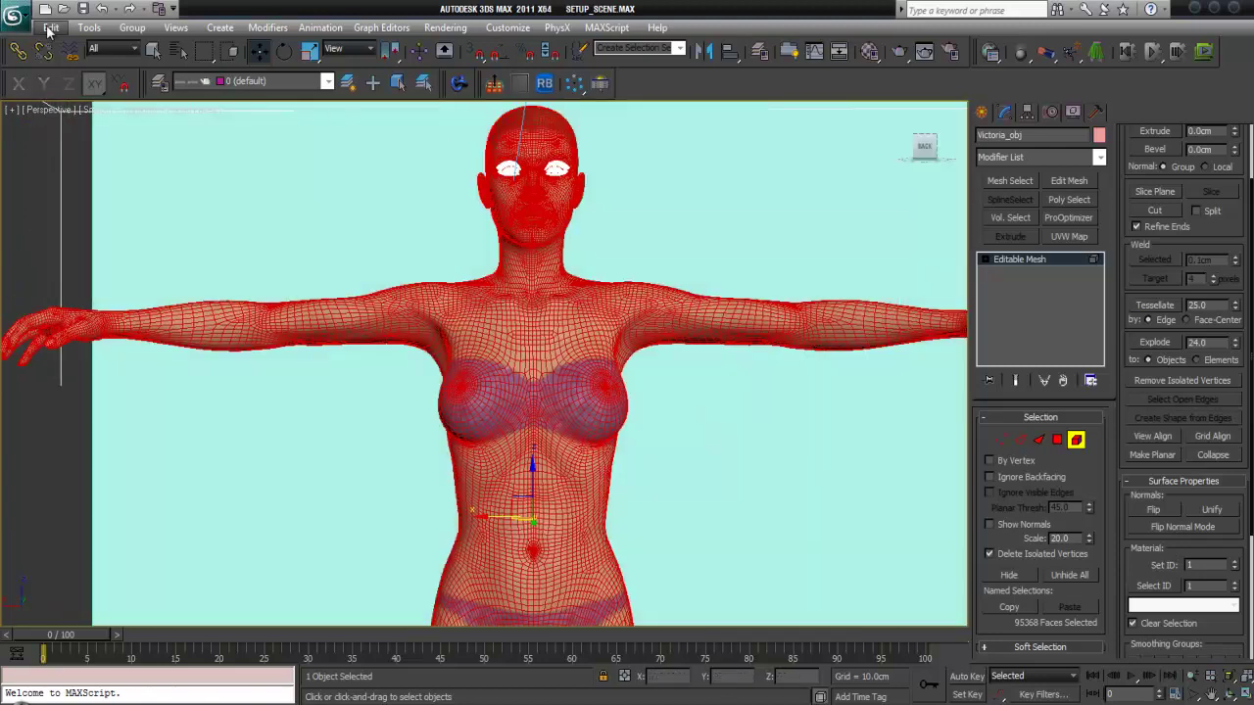
- Invert the selection to just the eyes, turn off Edged Faces, and open the Material Editor
left_click(49, 28)
left_click(117, 298)
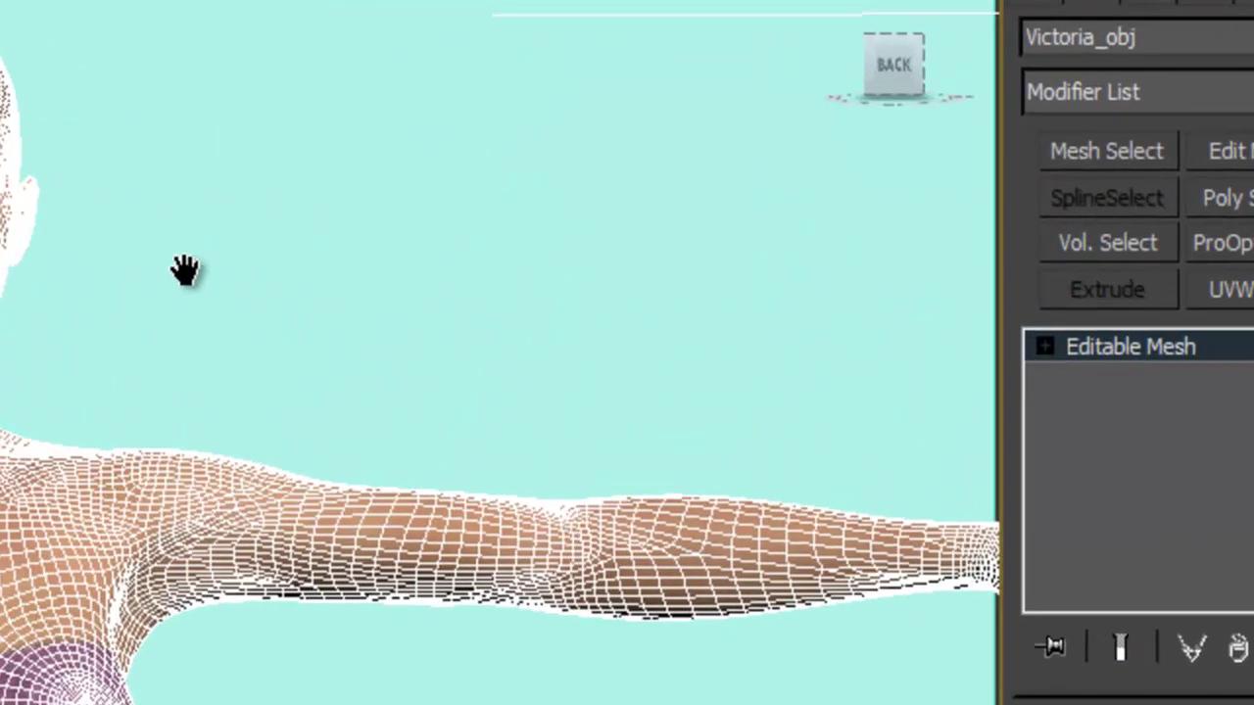
middle_click_drag(642, 226, 642, 231)
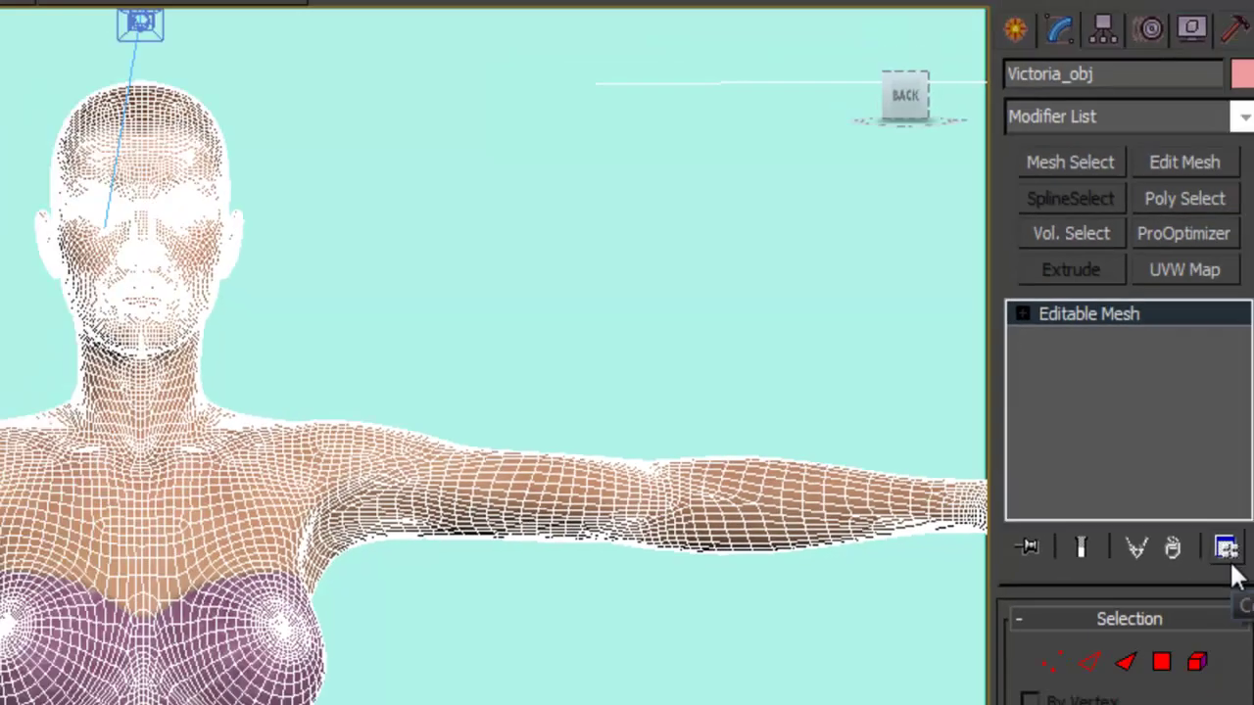
key("F4")
middle_click_drag(633, 266, 632, 315)
scroll(632, 334, "up", 4)
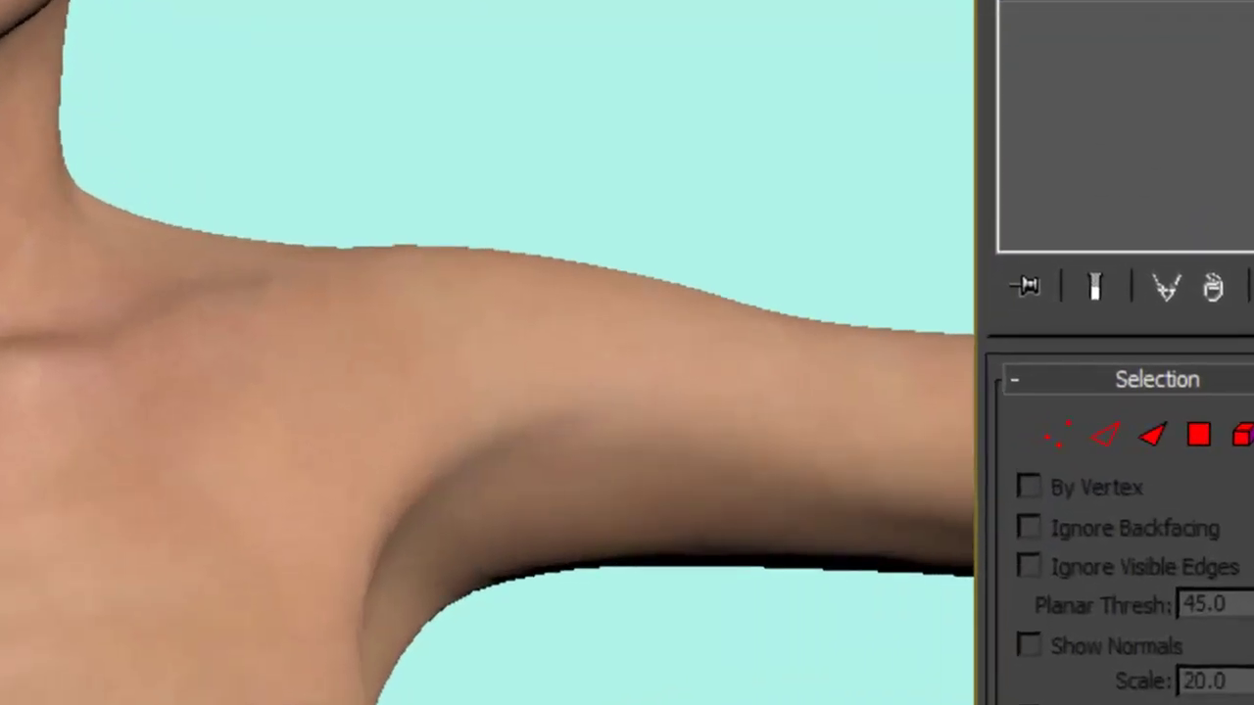
key("m")
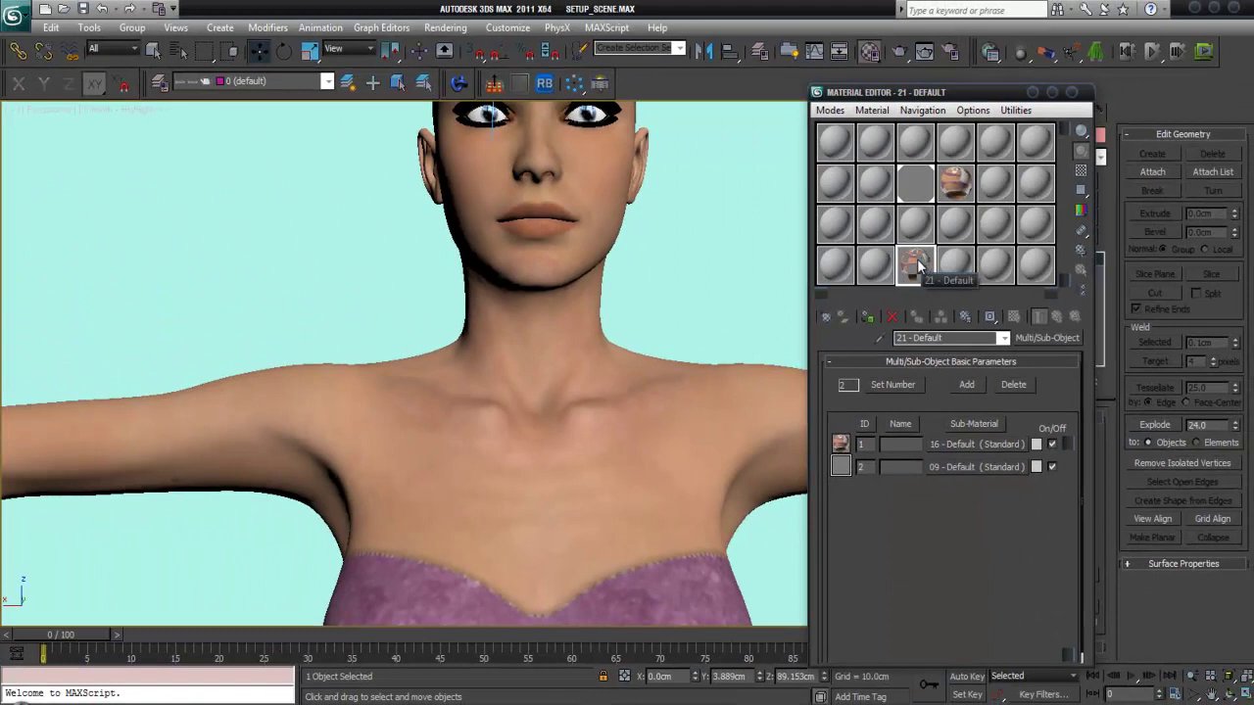
- Assign the Multi/Sub-Object material, show the 16 - Default skin texture in viewport, and render the head
left_click(870, 317)
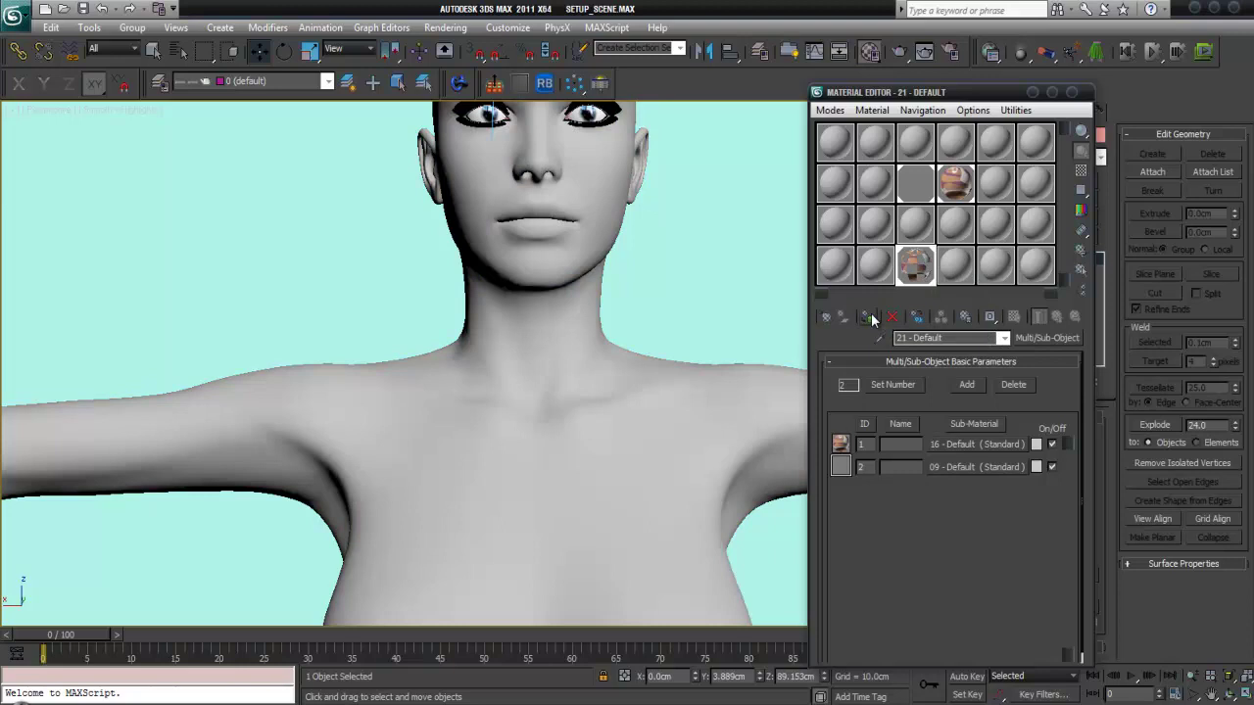
left_click(965, 446)
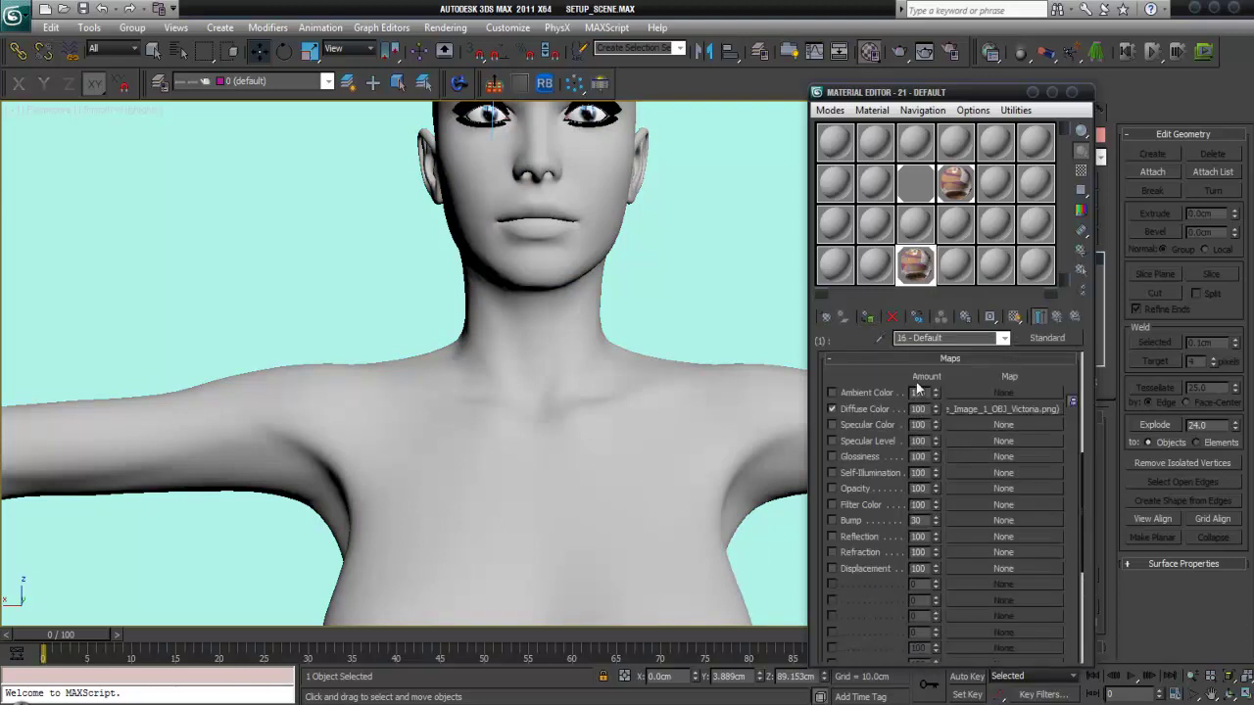
left_click(984, 410)
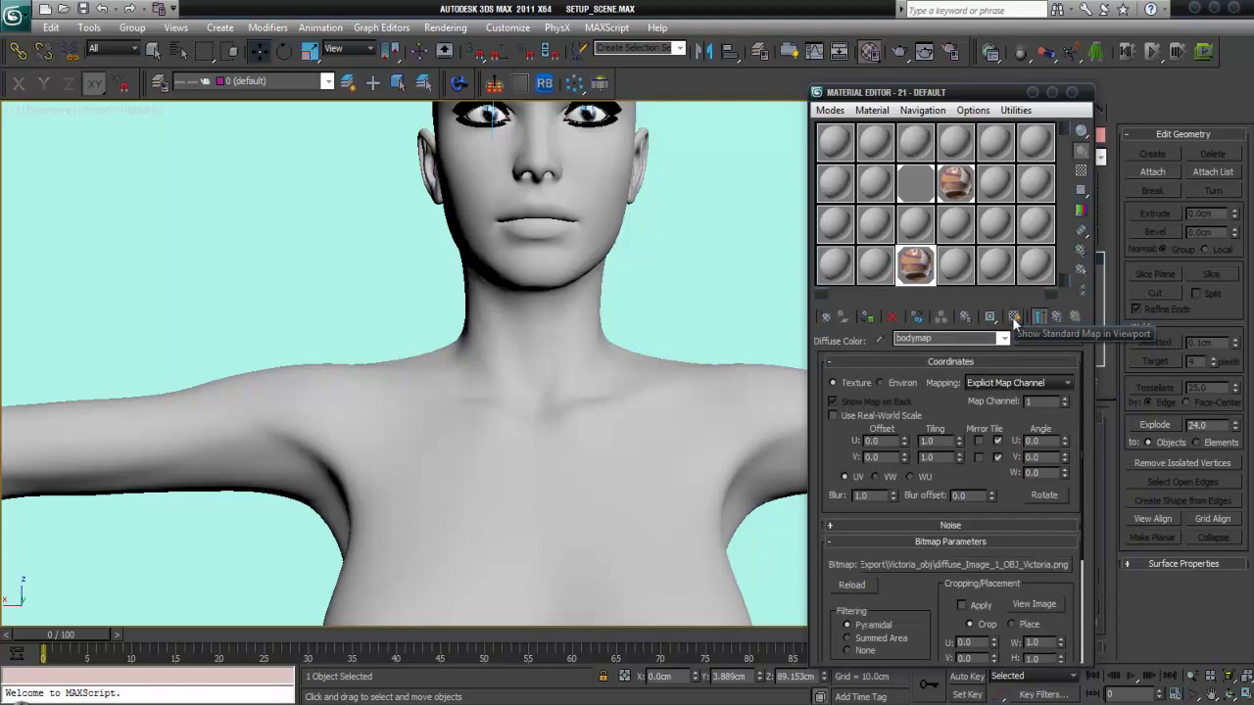
left_click(1012, 317)
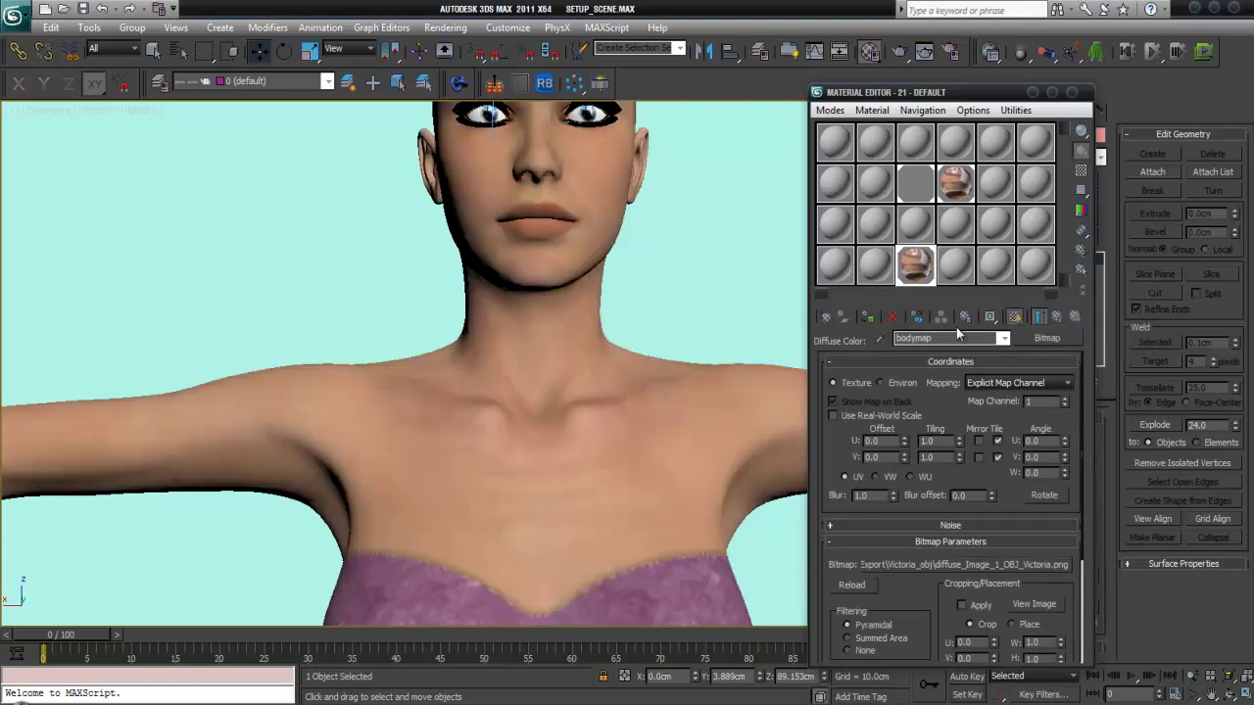
left_click(1059, 317)
middle_click_drag(618, 214, 491, 382)
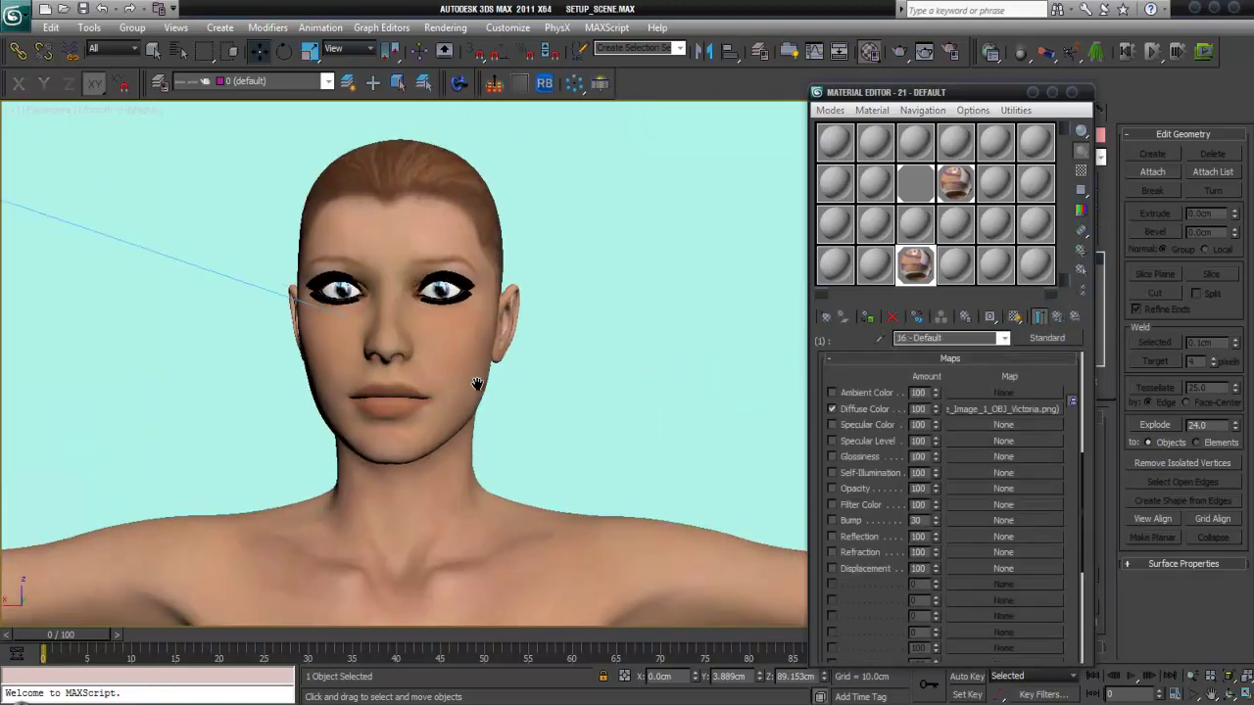
left_click(897, 54)
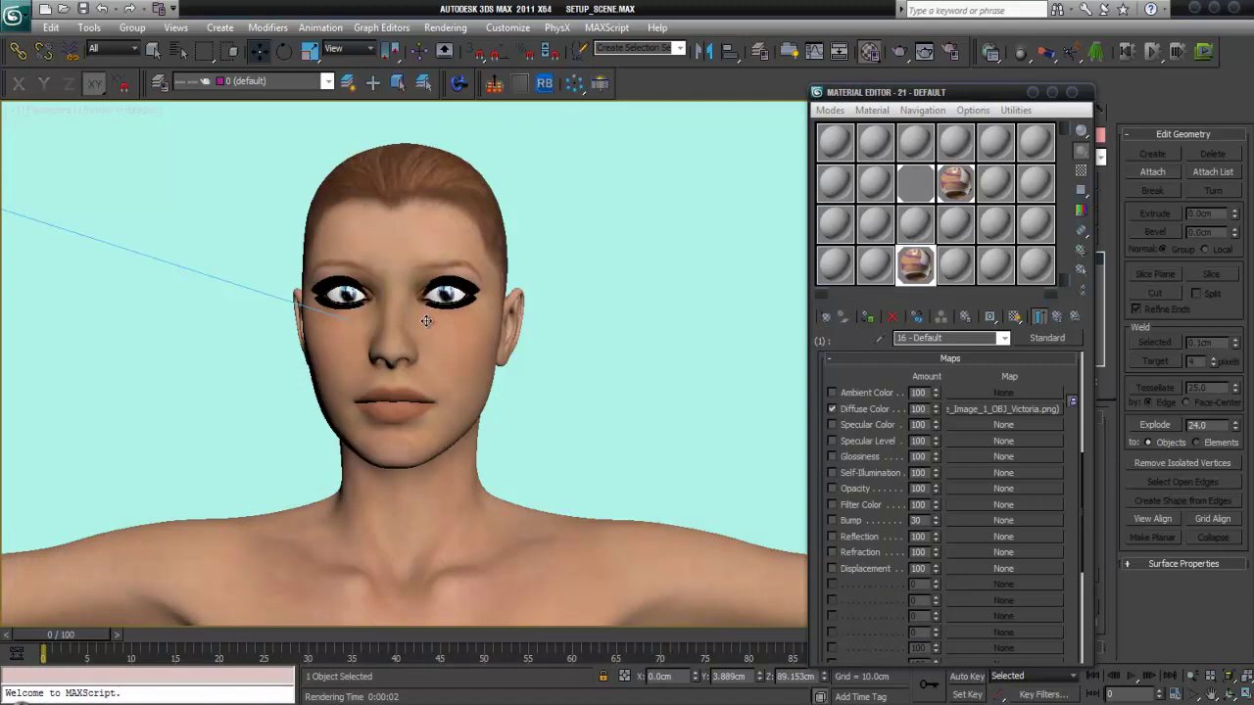
- Zoom onto the face, render the close-up, and close the Rendered Frame Window after checking the eyes
scroll(444, 312, "up", 6)
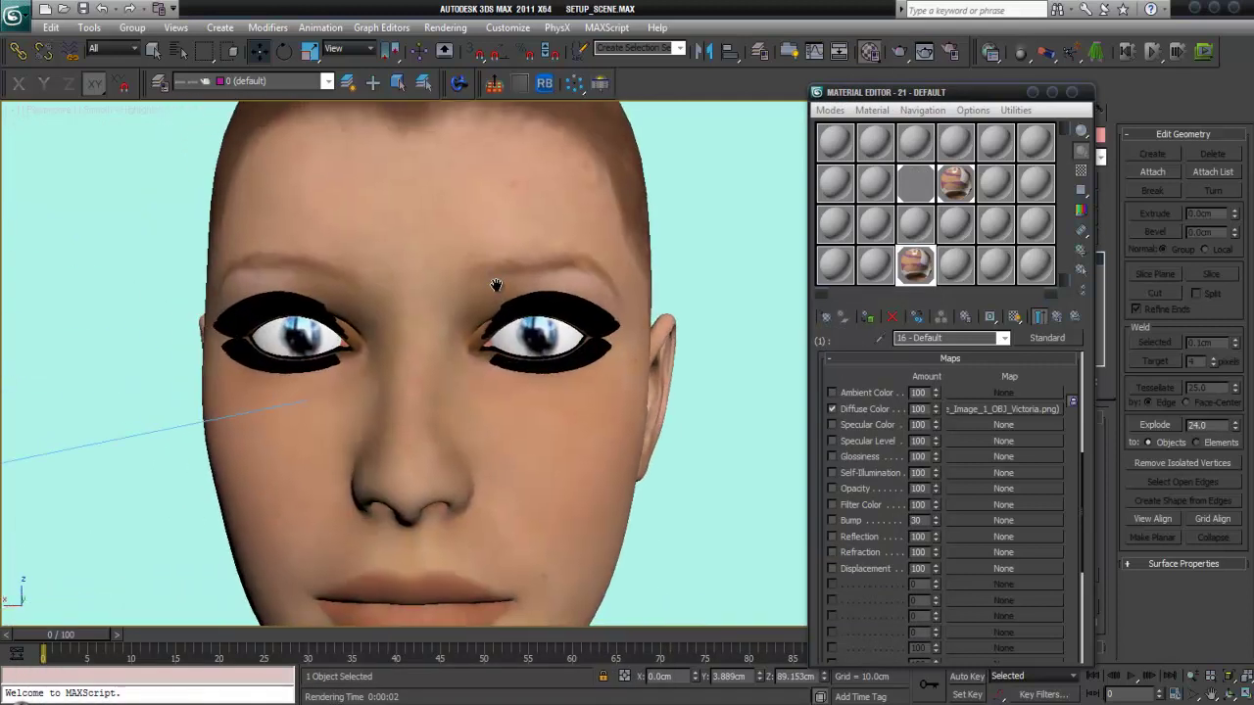
left_click(952, 52)
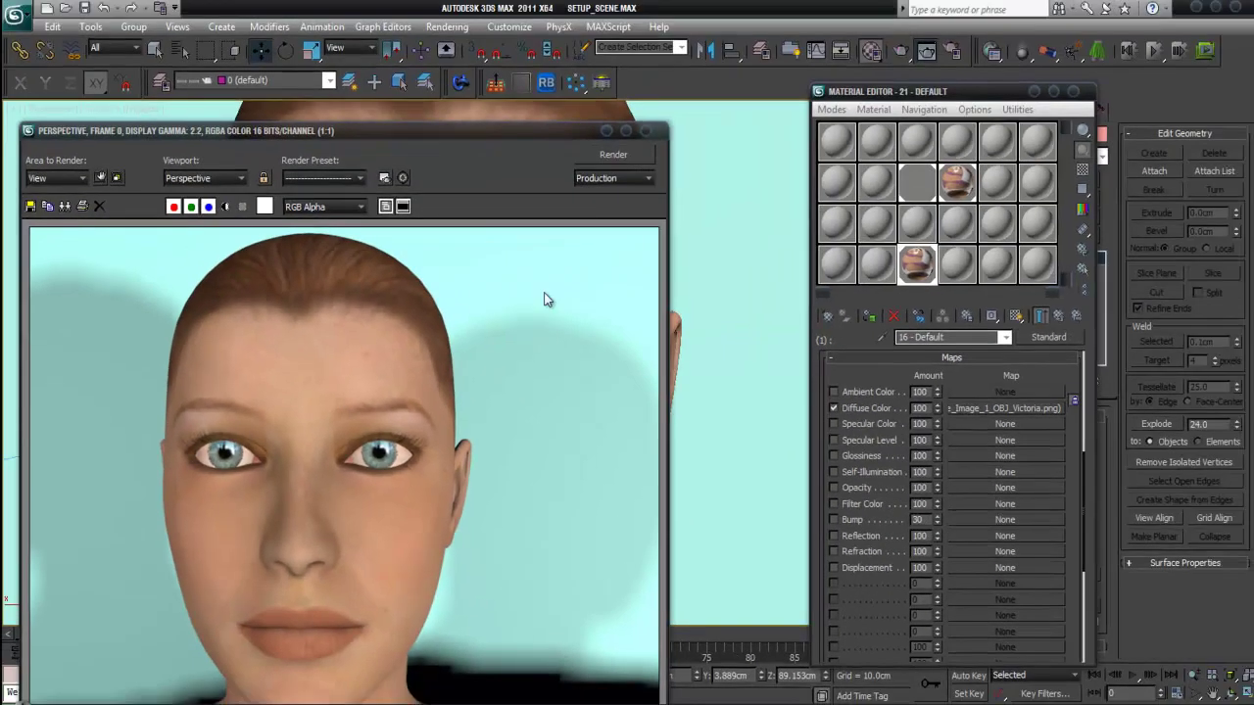
left_click(645, 129)
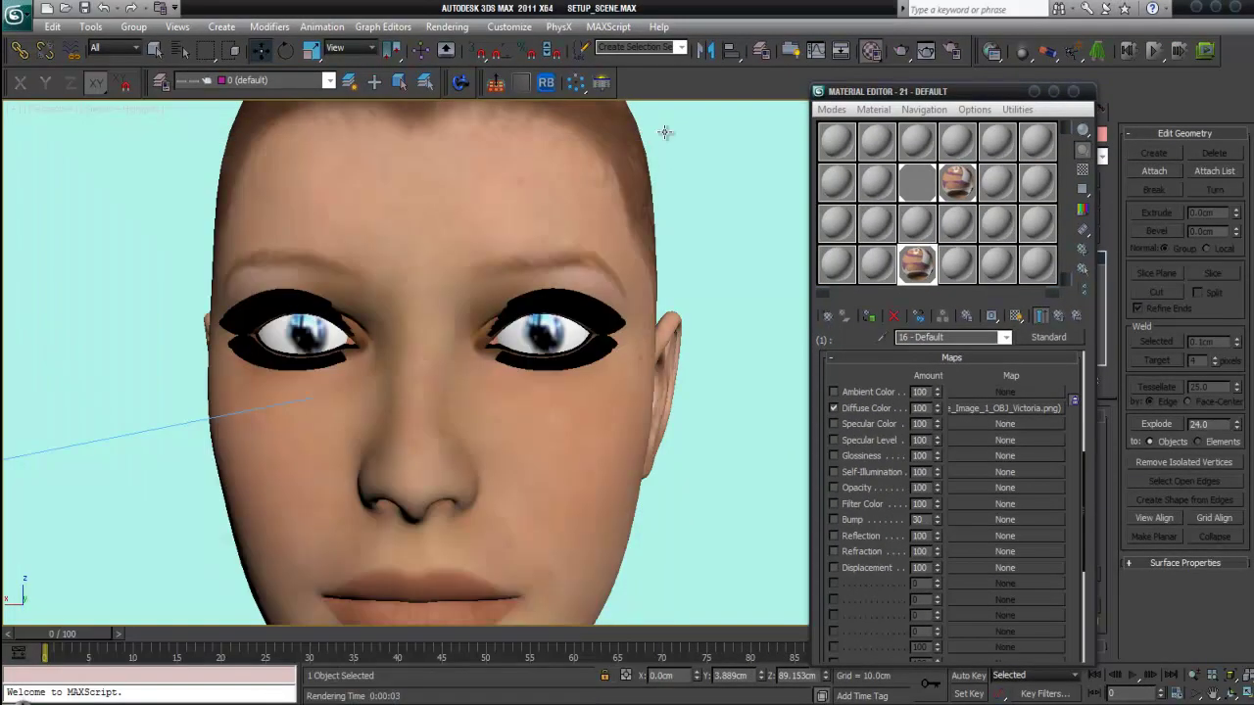
- Set the eyes_mat opacity bitmap's Output Amount to 8.0 and render the face again
left_click(957, 186)
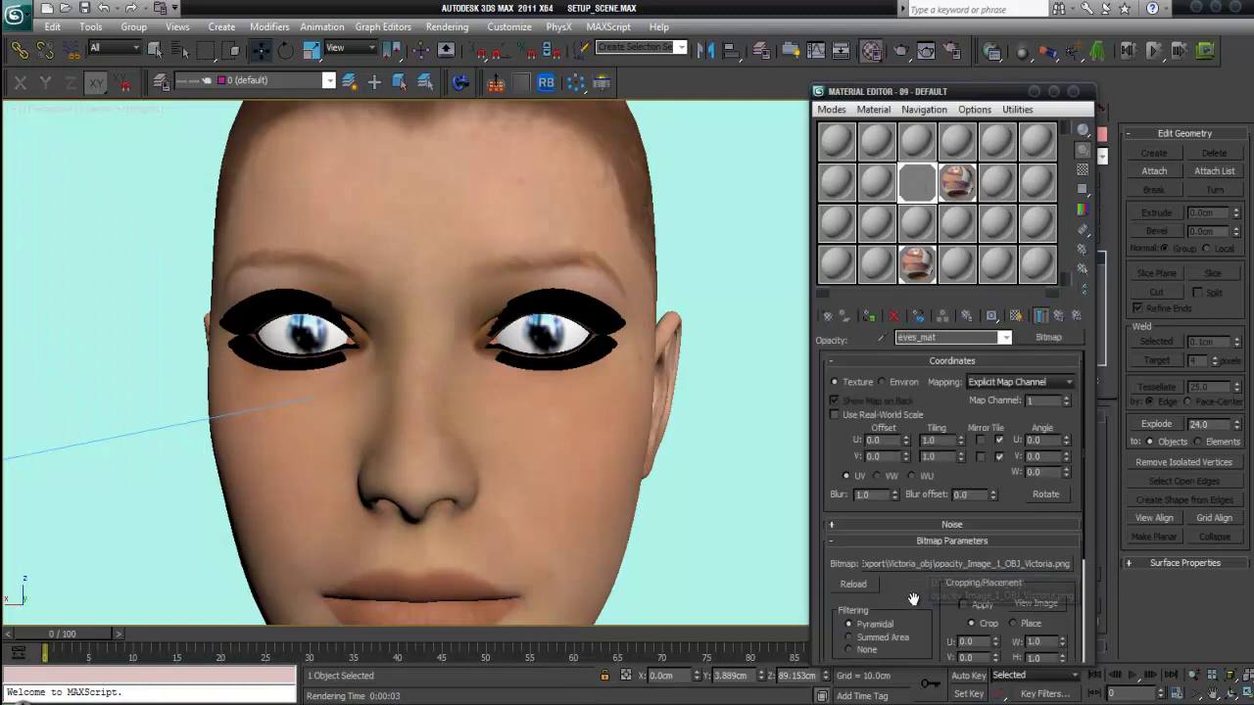
left_click_drag(913, 594, 936, 412)
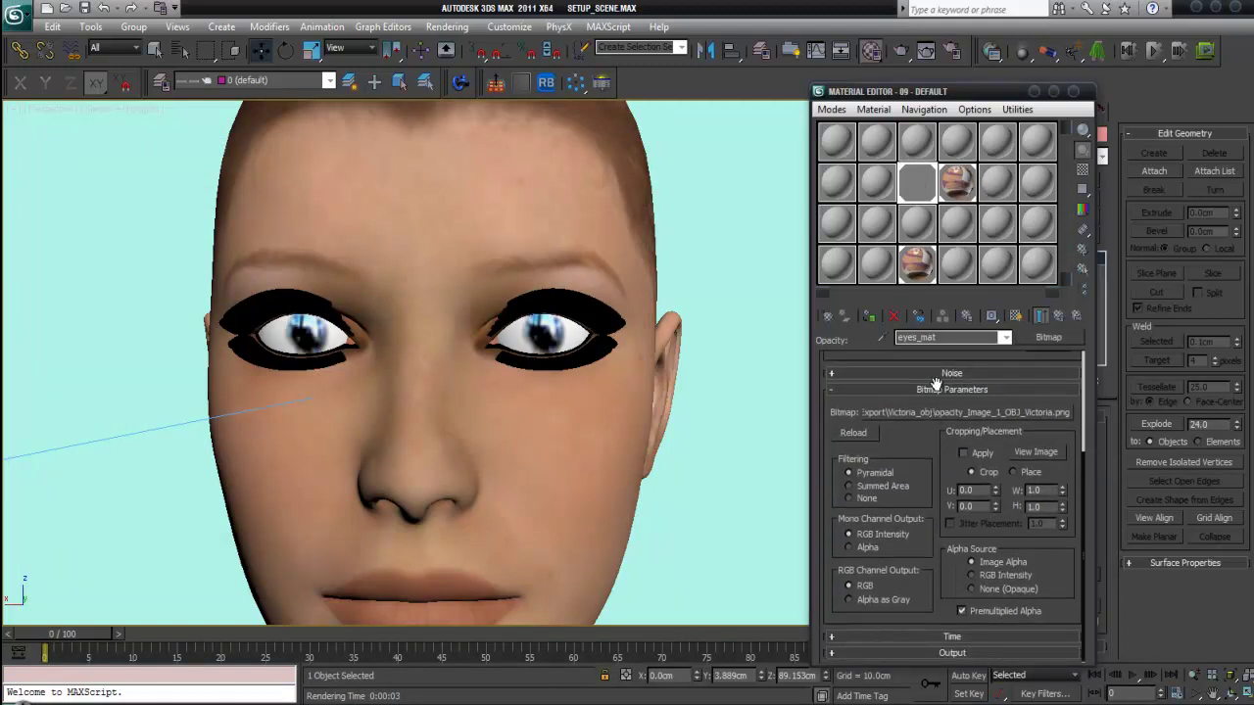
left_click(957, 653)
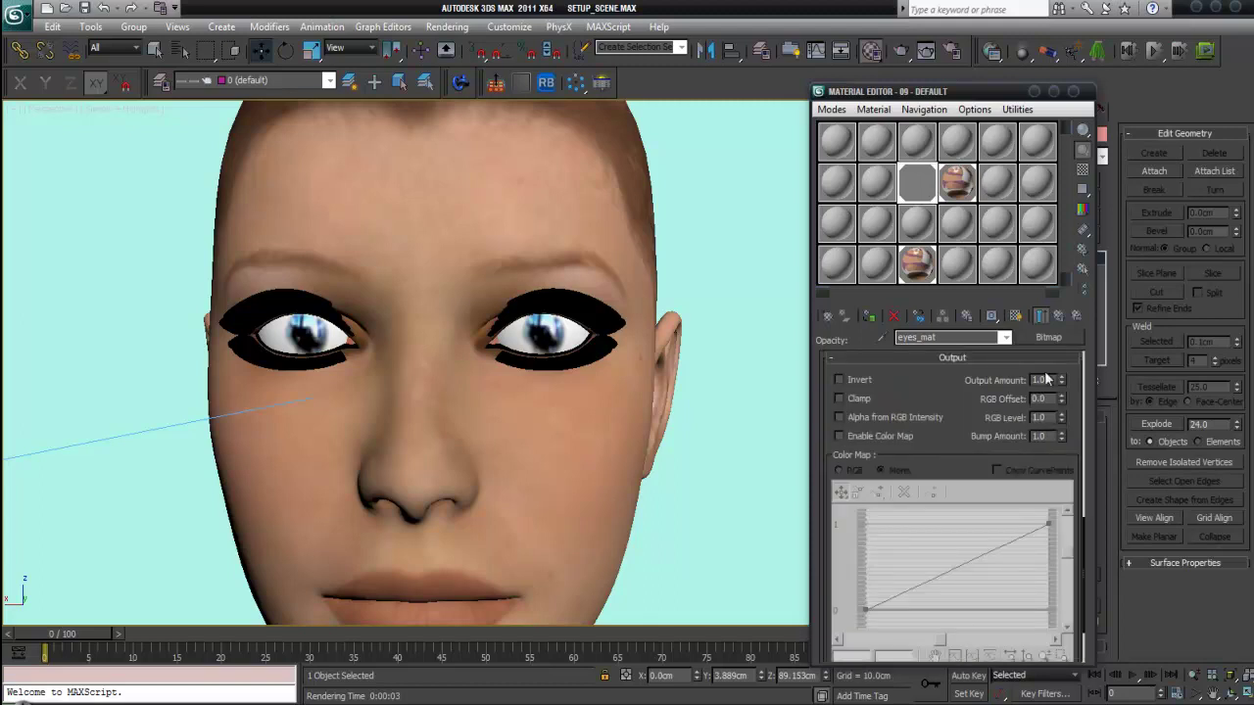
scroll(1038, 378, "up", 8)
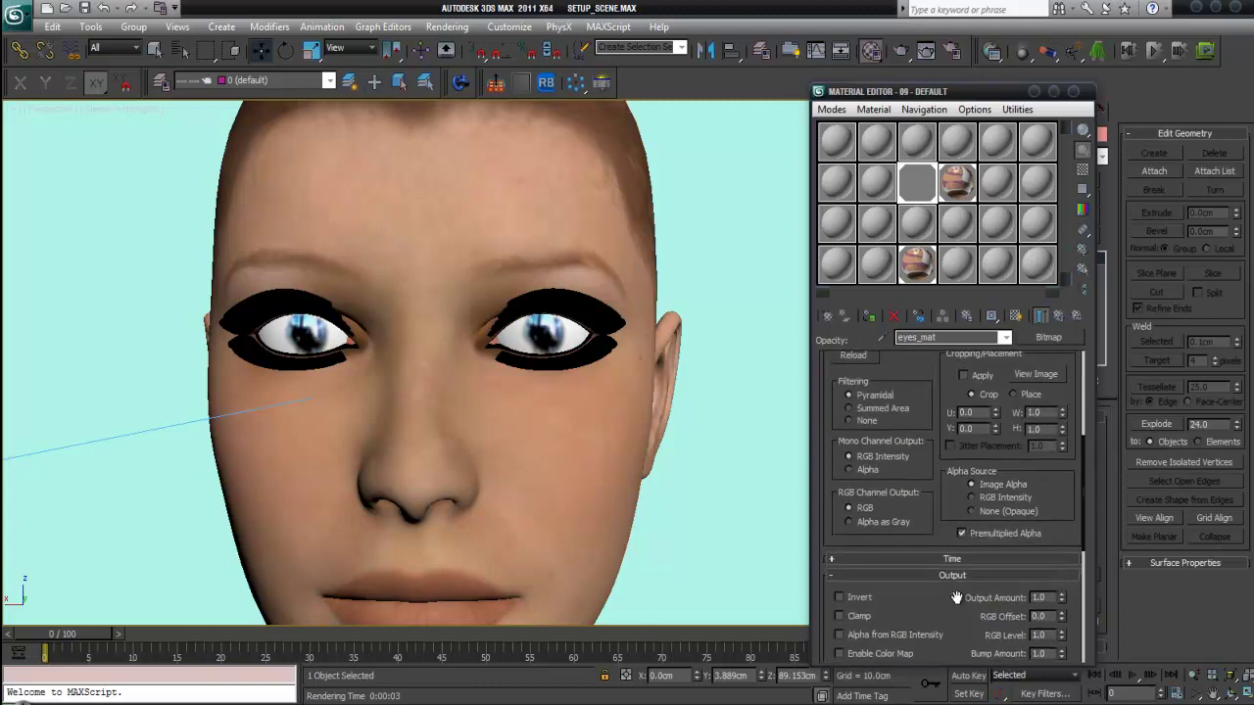
scroll(942, 495, "up", 5)
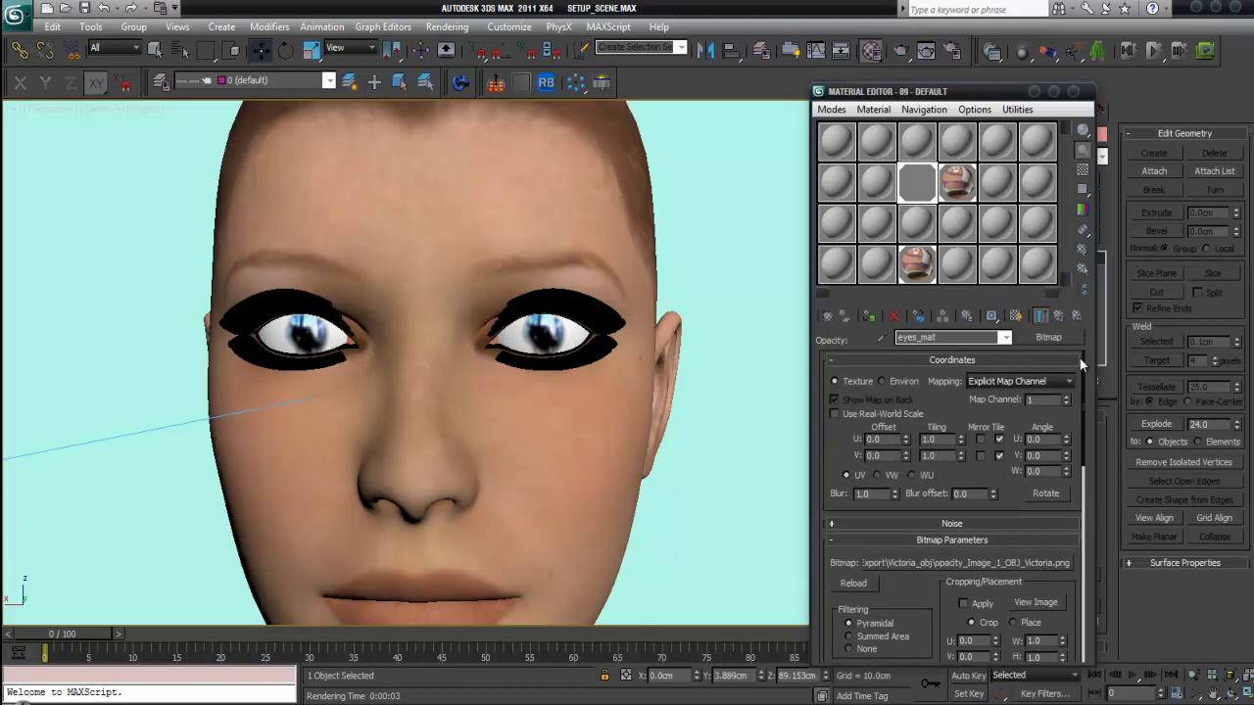
left_click(1041, 315)
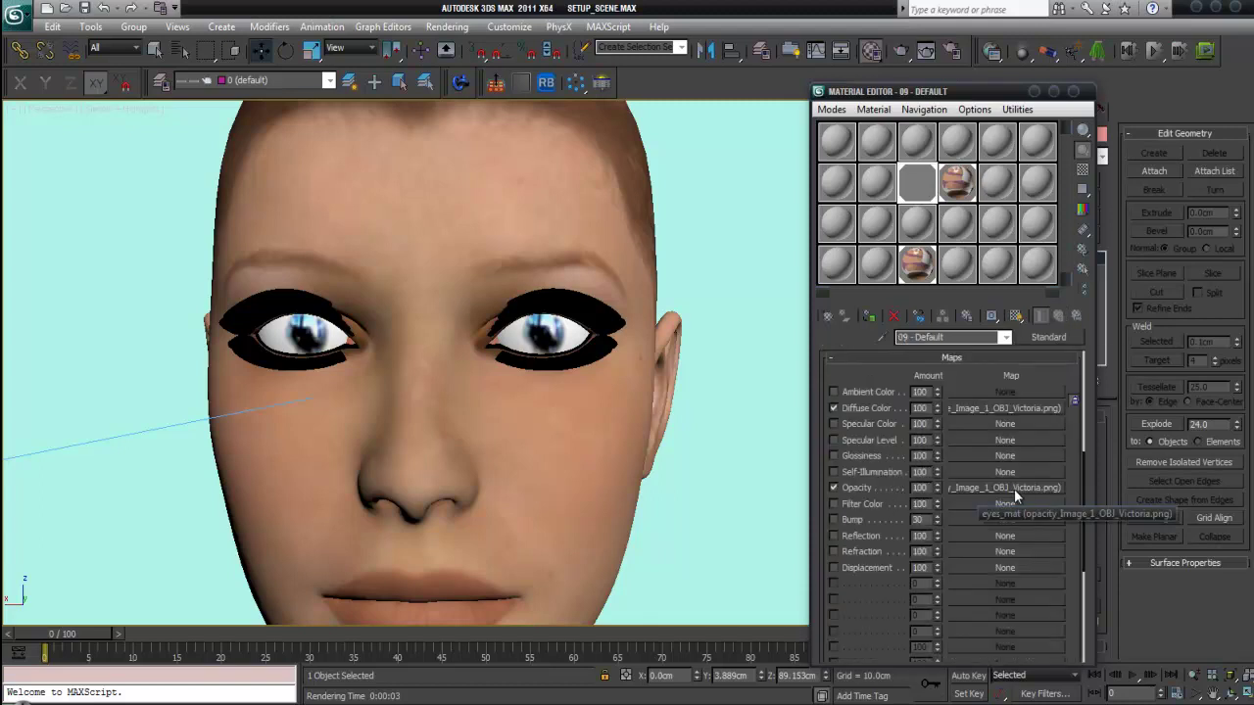
left_click(1014, 489)
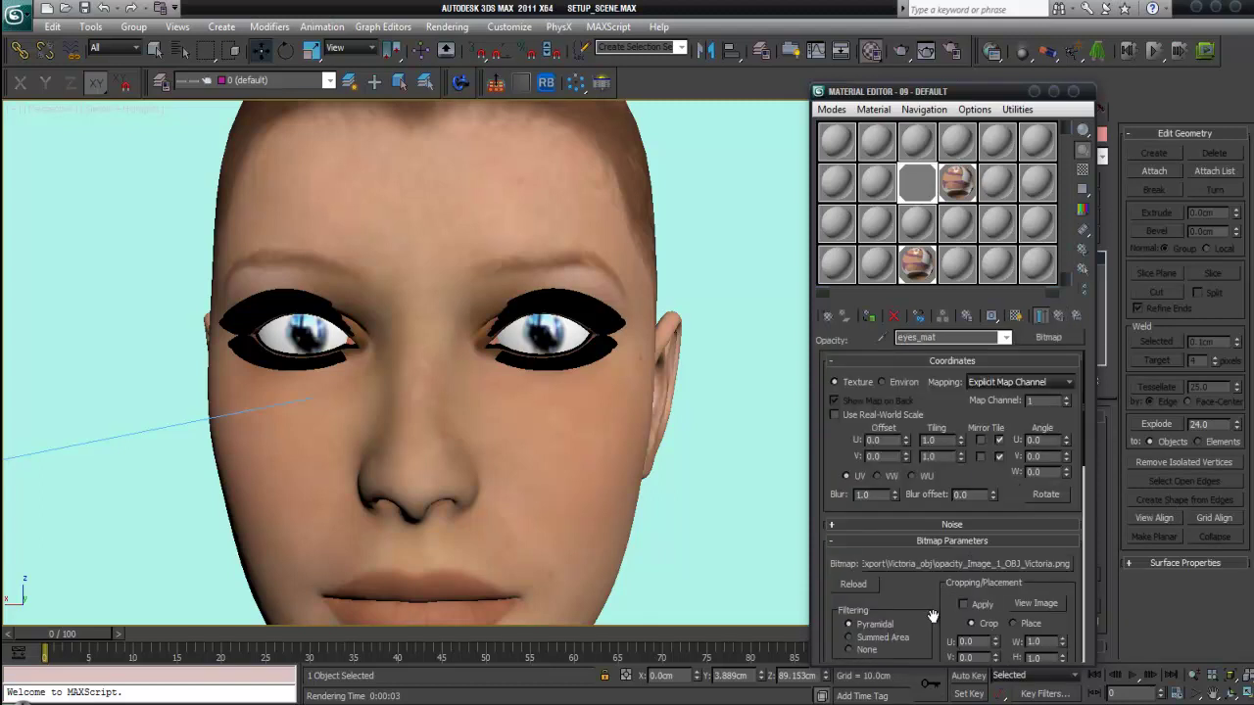
left_click_drag(934, 617, 911, 307)
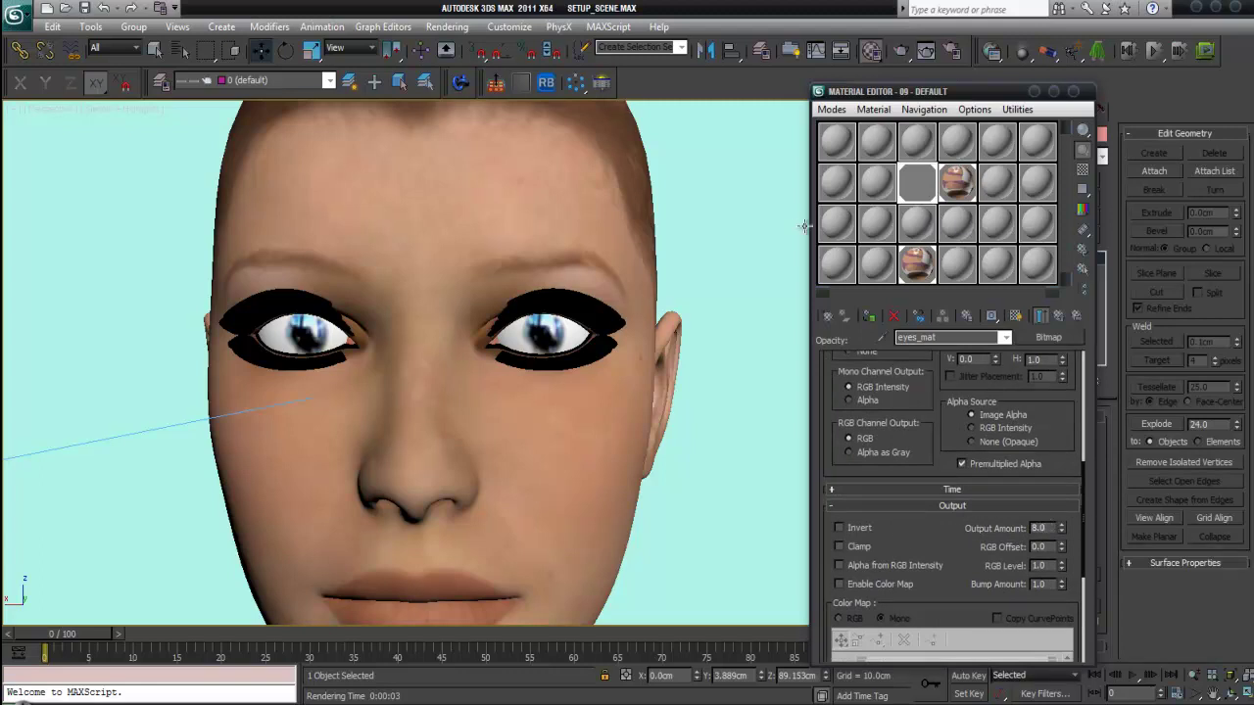
left_click(873, 51)
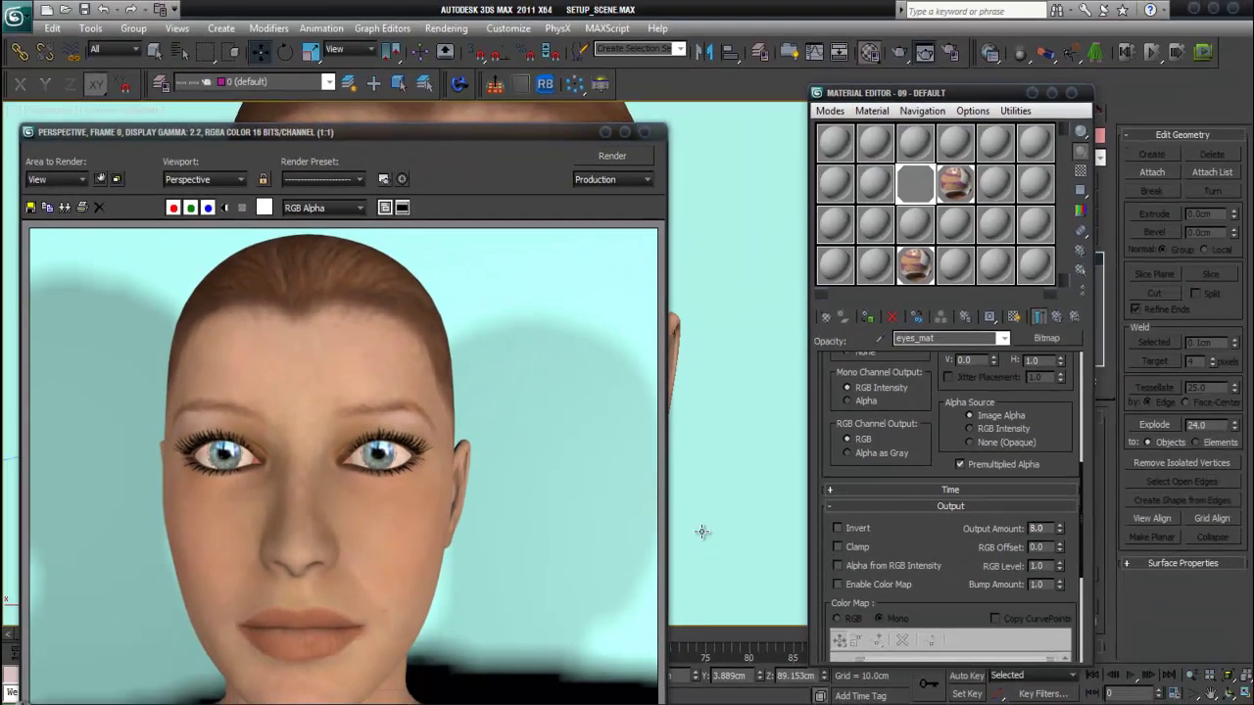
- Set the eyes_mat opacity map's Output Amount to 3 and re-render the face
type("3")
left_click(1031, 547)
left_click(590, 160)
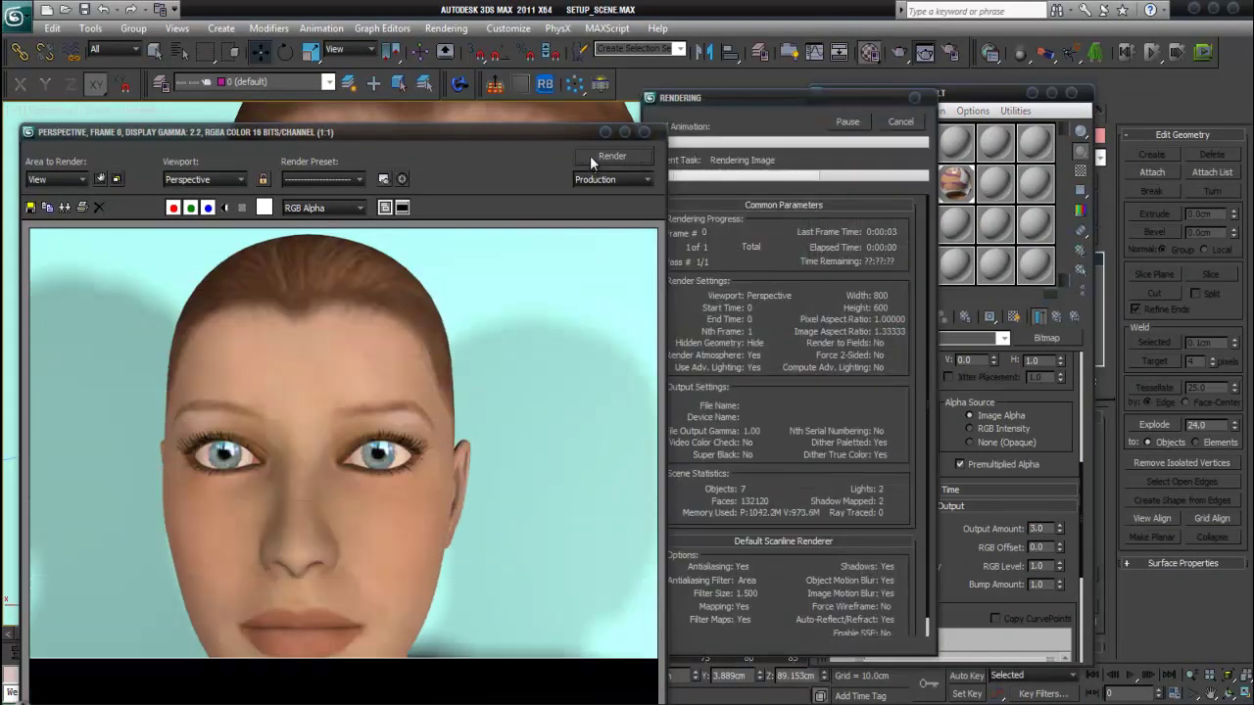
left_click_drag(497, 131, 590, 73)
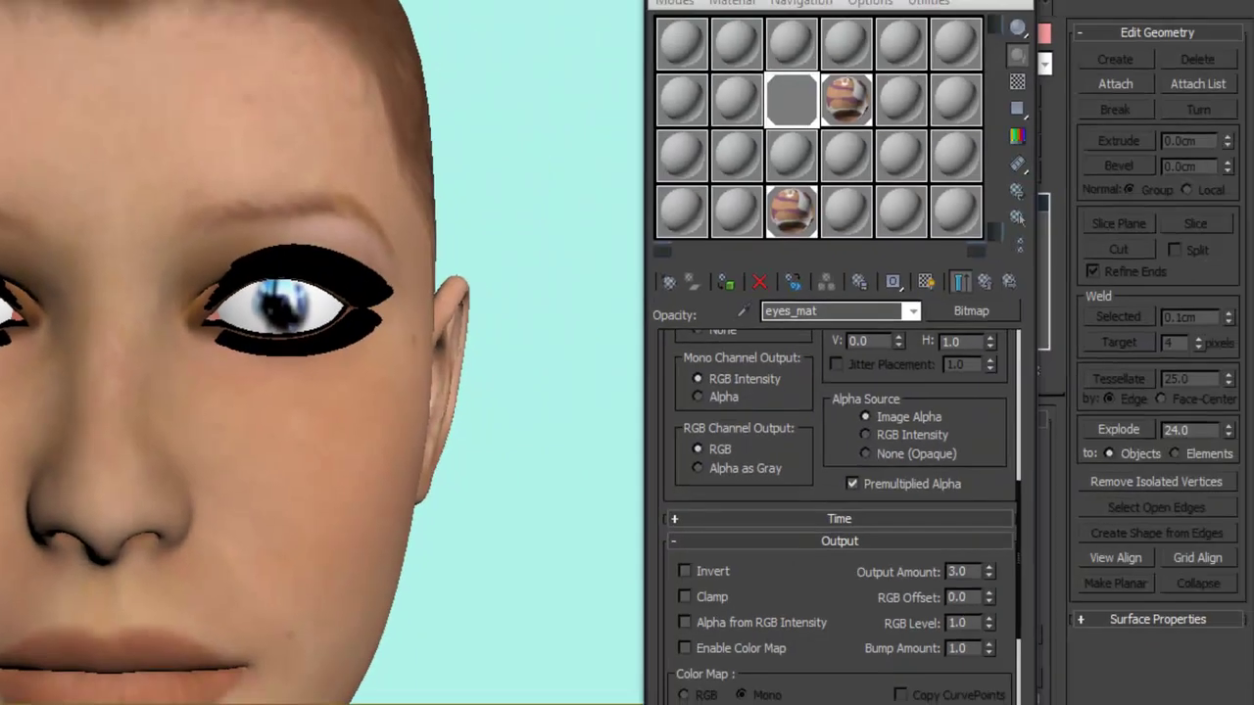
- Set the Render Setup output size to 1200 × 900, render the face, and maximize the result
key("F10")
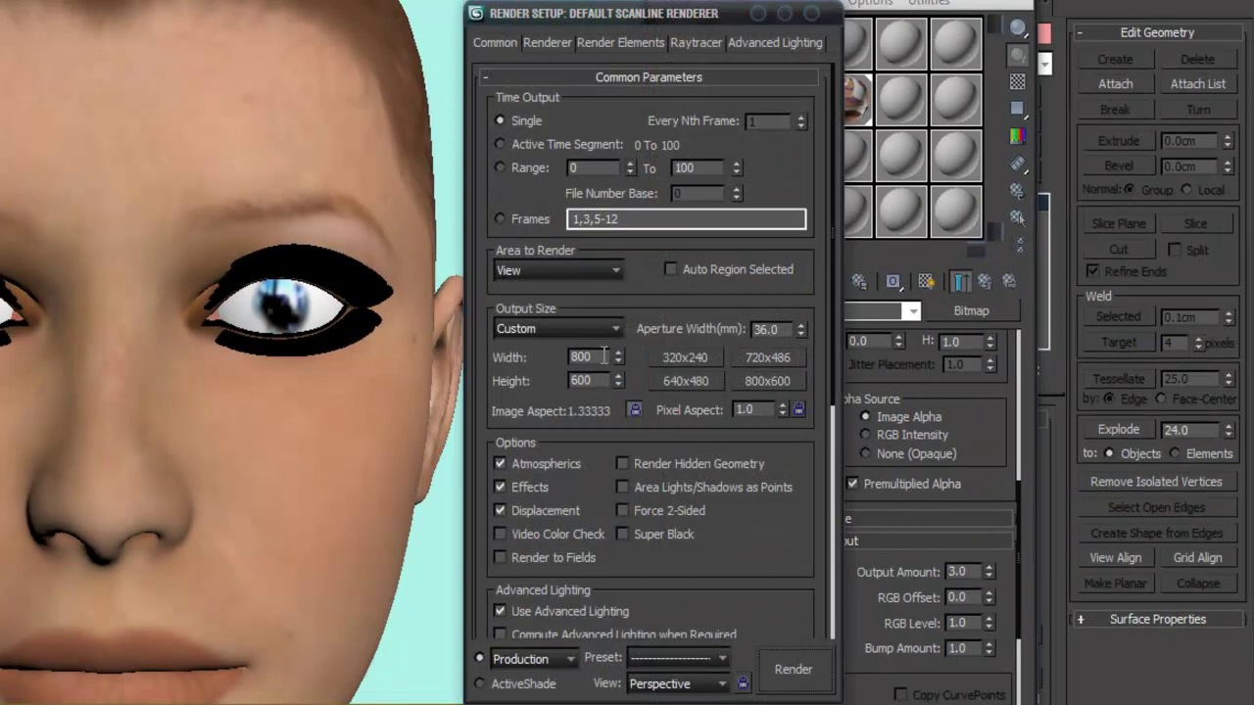
type("800")
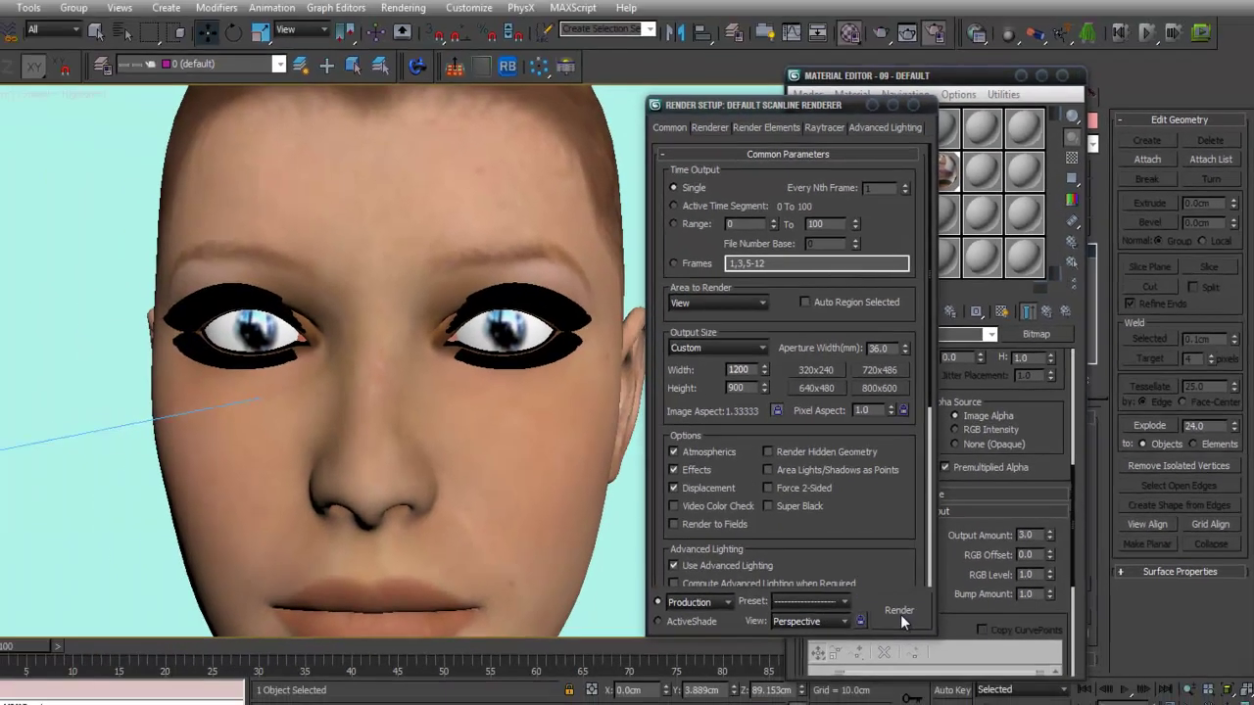
left_click(901, 614)
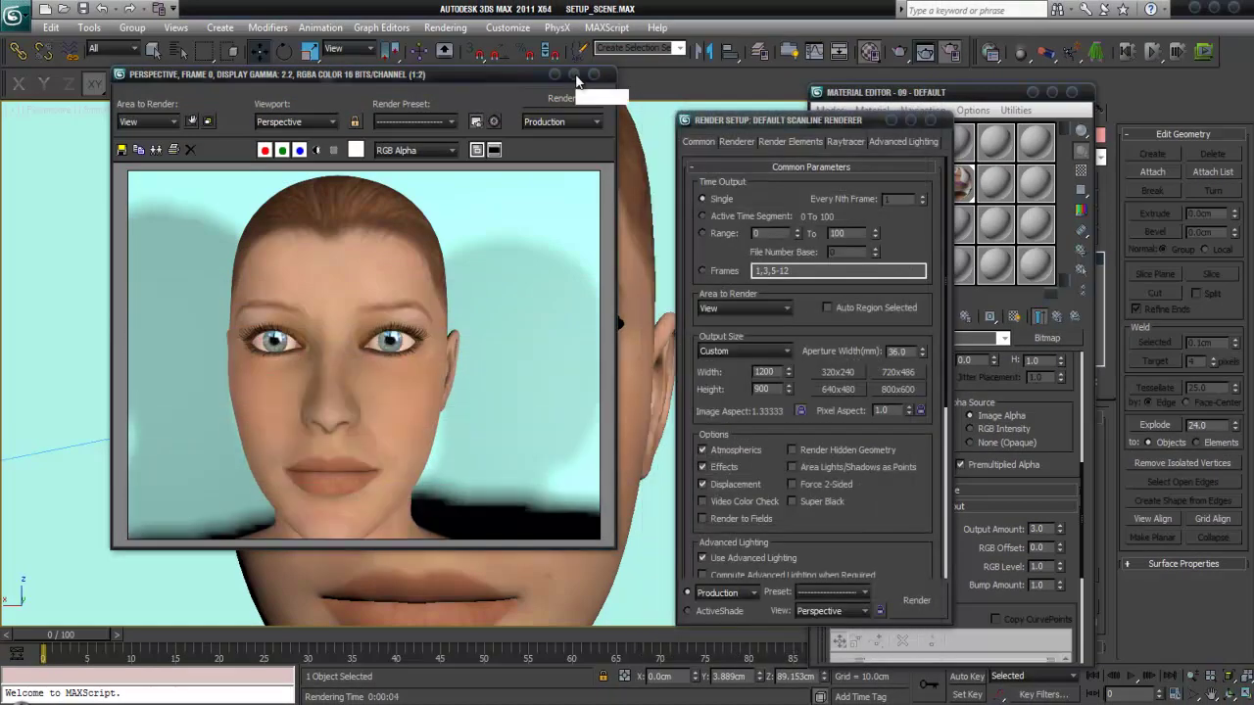
left_click(576, 74)
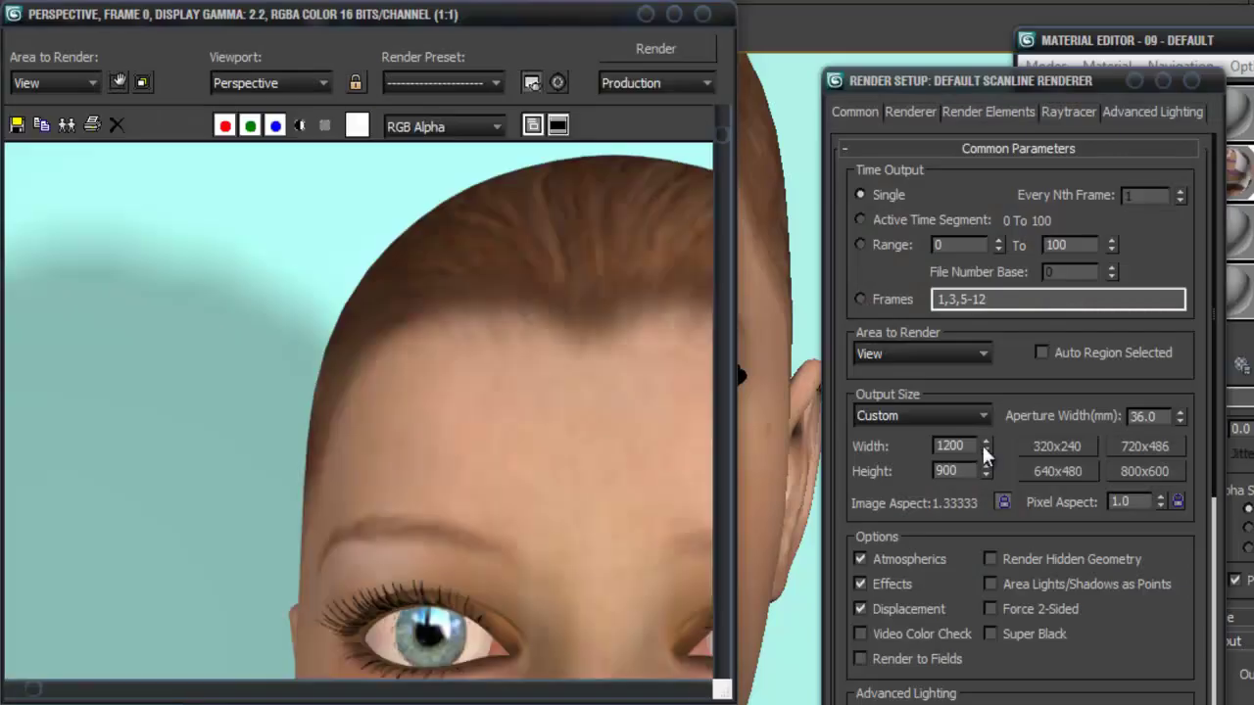
- With the Material Editor forward and Output Amount at 1.0, re-render the 1200 × 900 face
left_click(1232, 564)
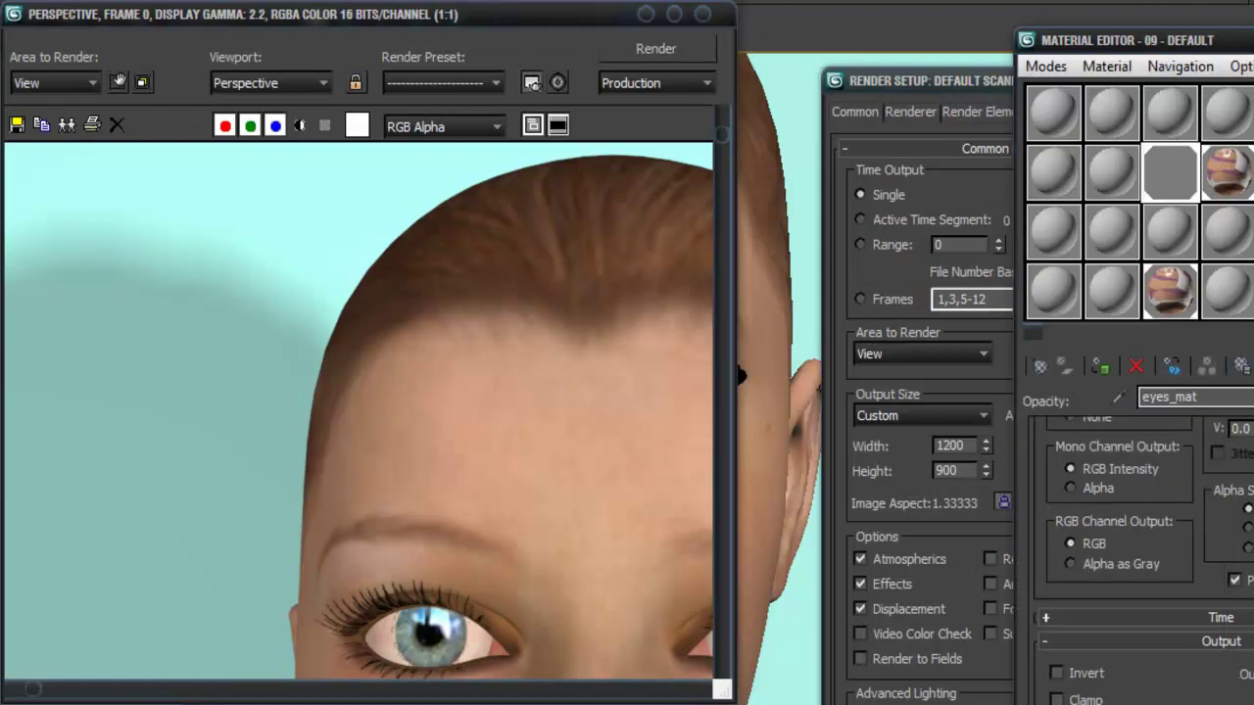
left_click(642, 49)
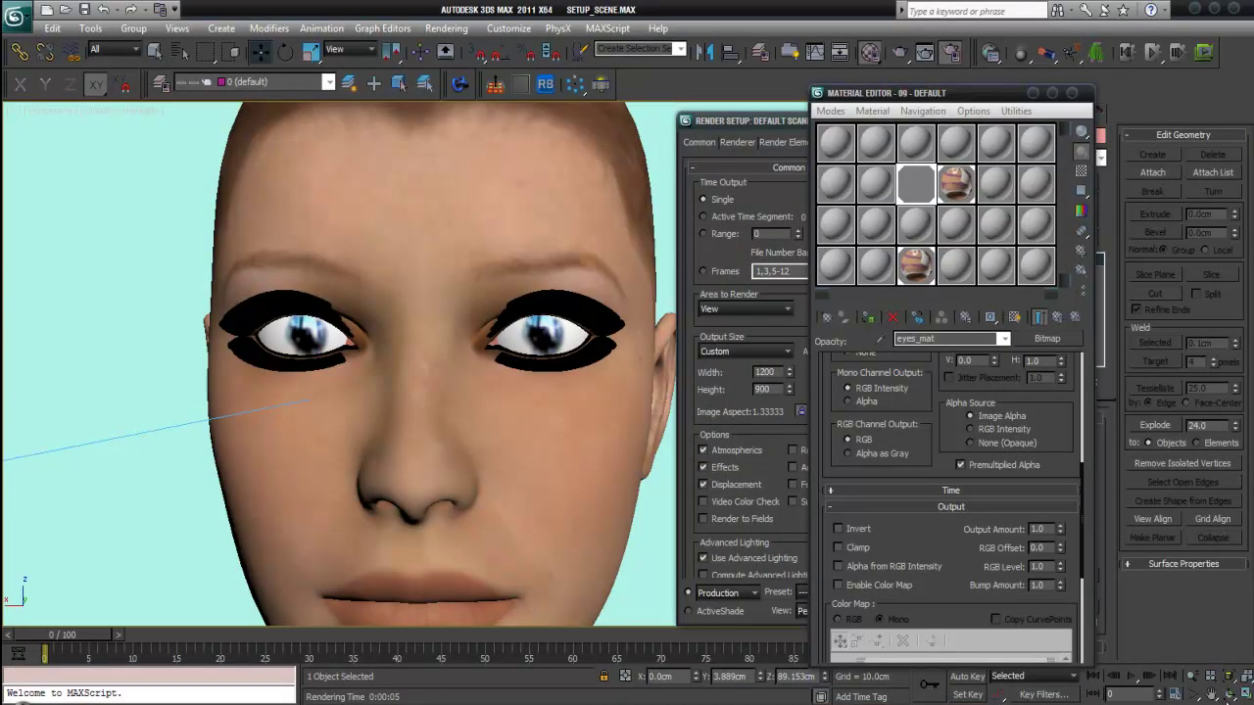
- Zoom out and orbit to frame Victoria's upper body, then render it against the background
scroll(445, 453, "down", 8)
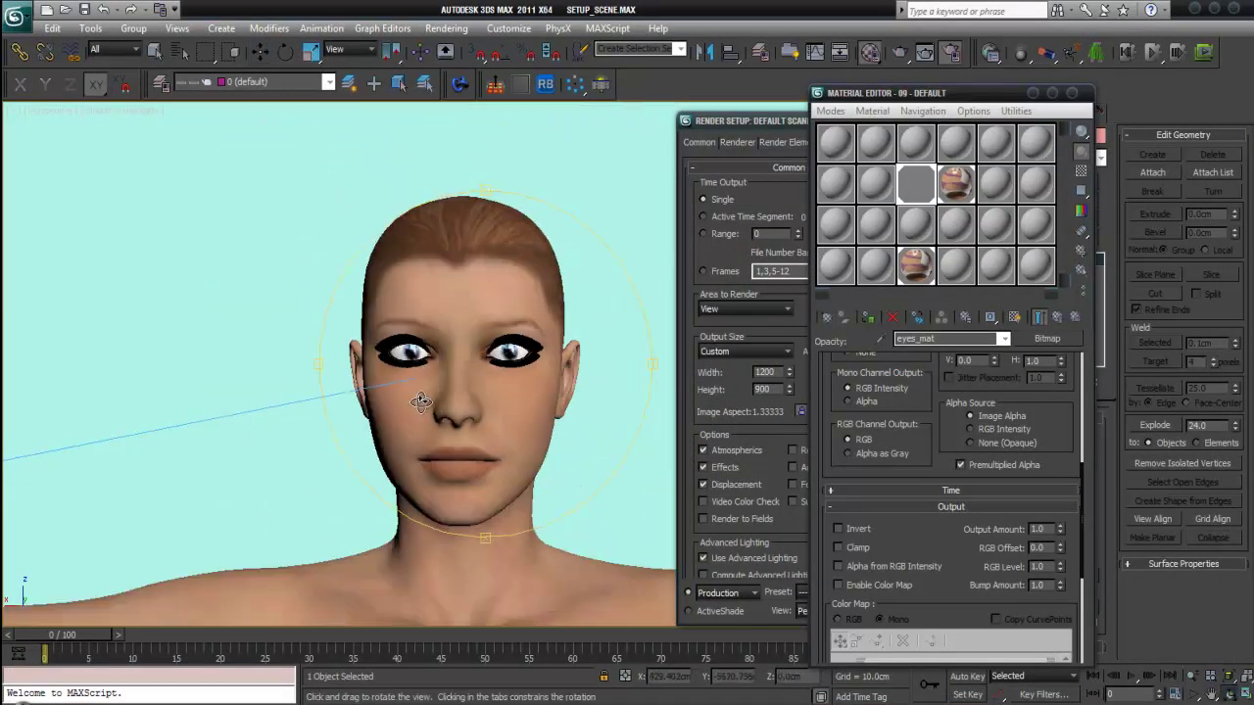
left_click_drag(449, 374, 524, 377)
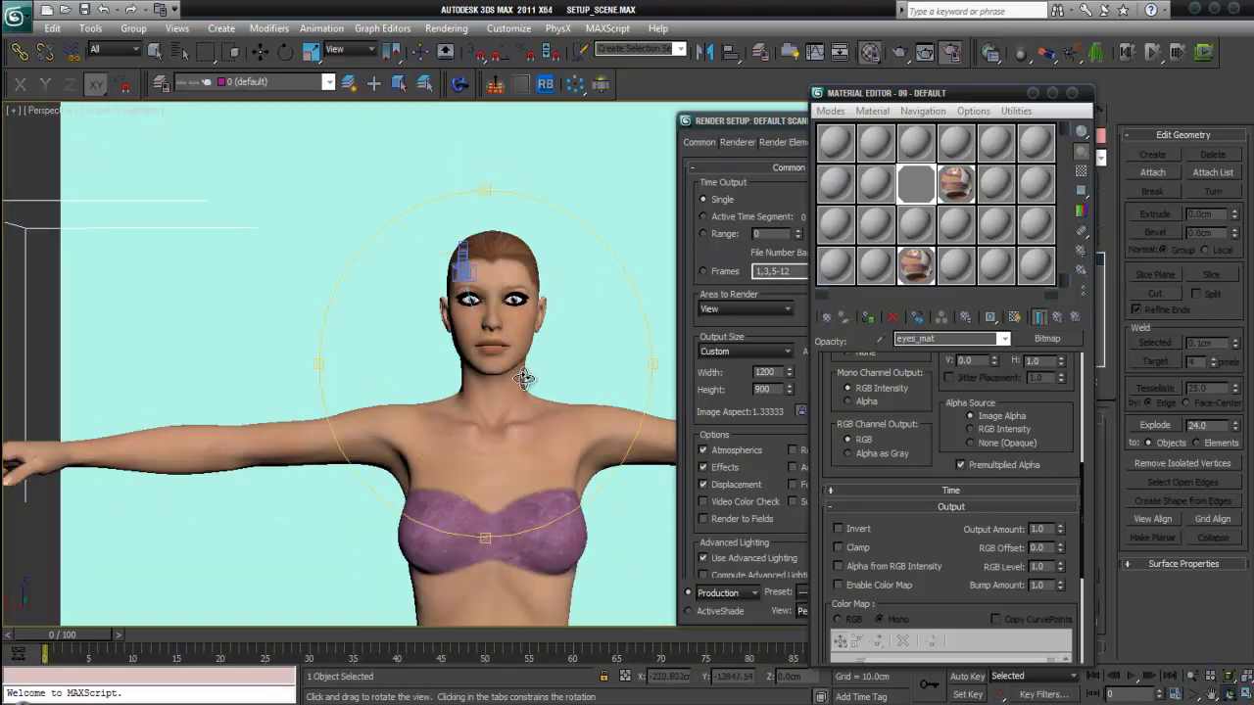
left_click(903, 55)
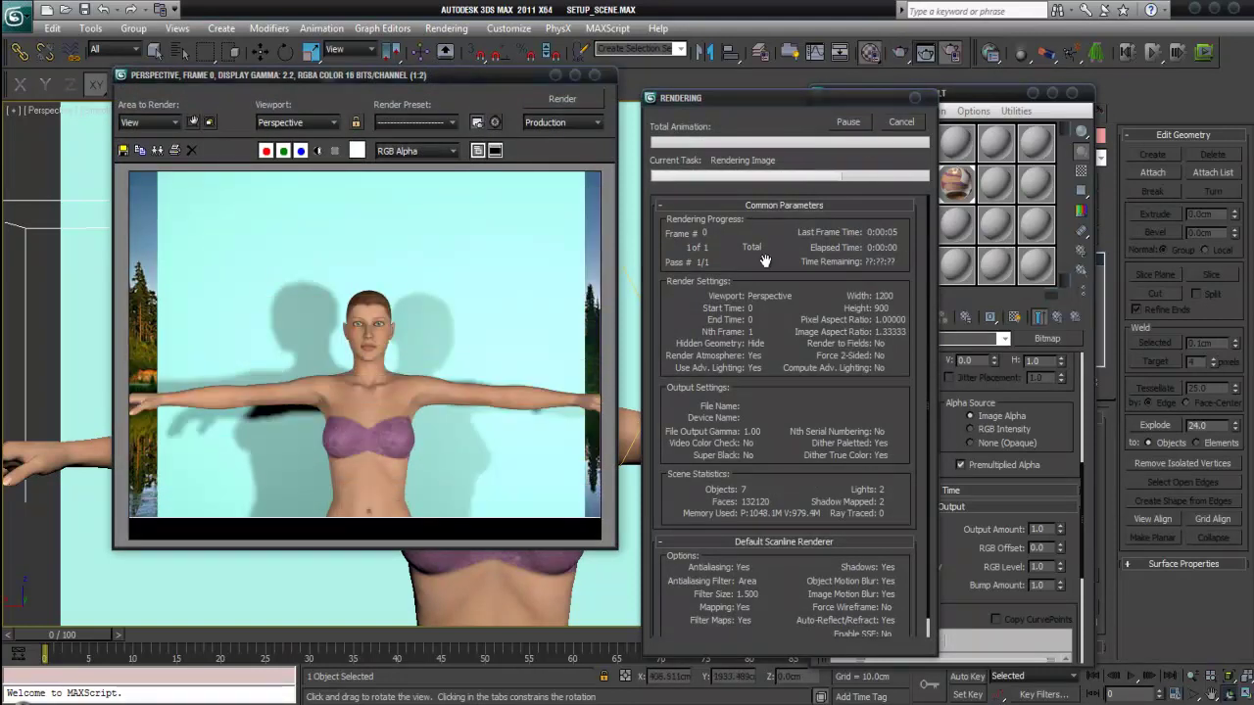
- Maximize the upper-body render to inspect it, then close the rendered frame window
left_click(577, 74)
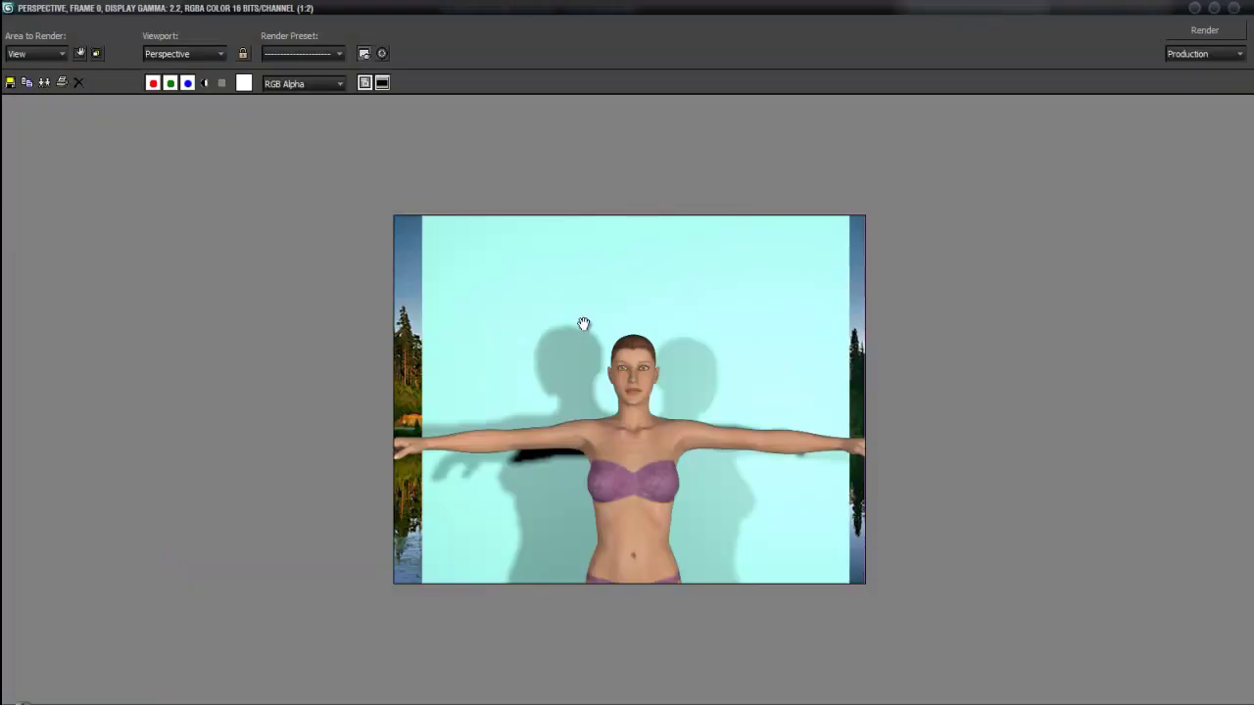
scroll(584, 325, "up", 1)
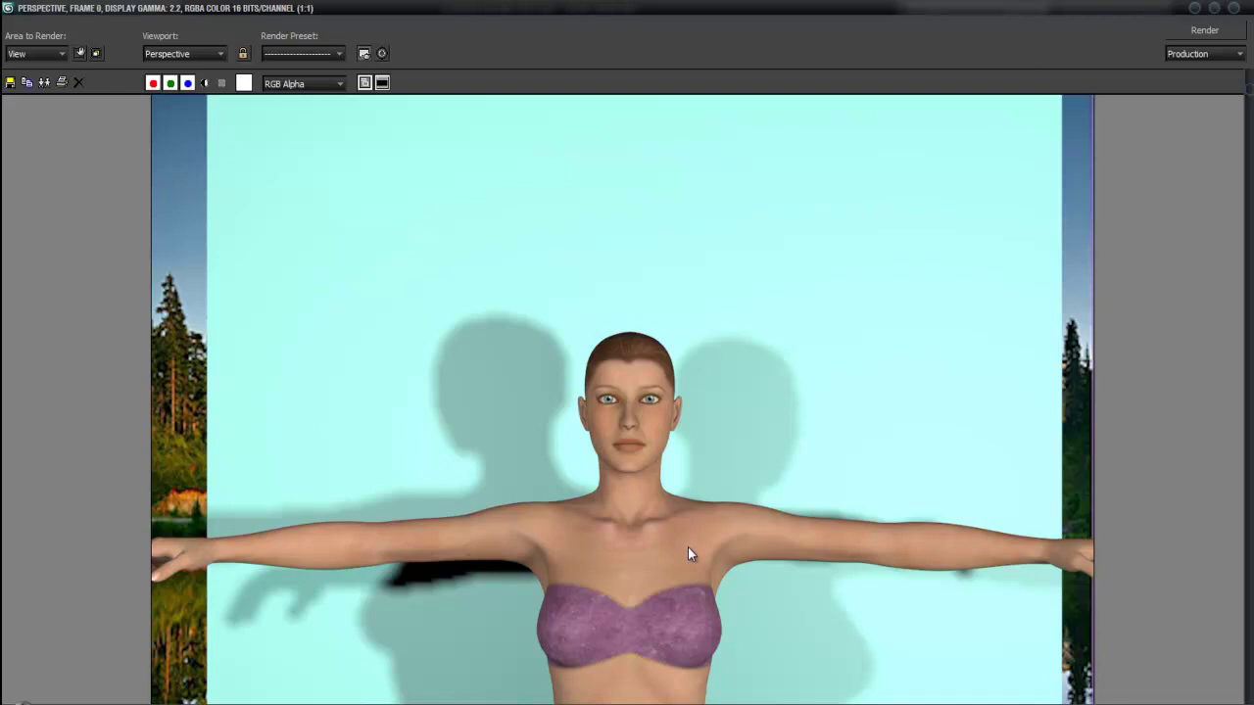
left_click(1236, 9)
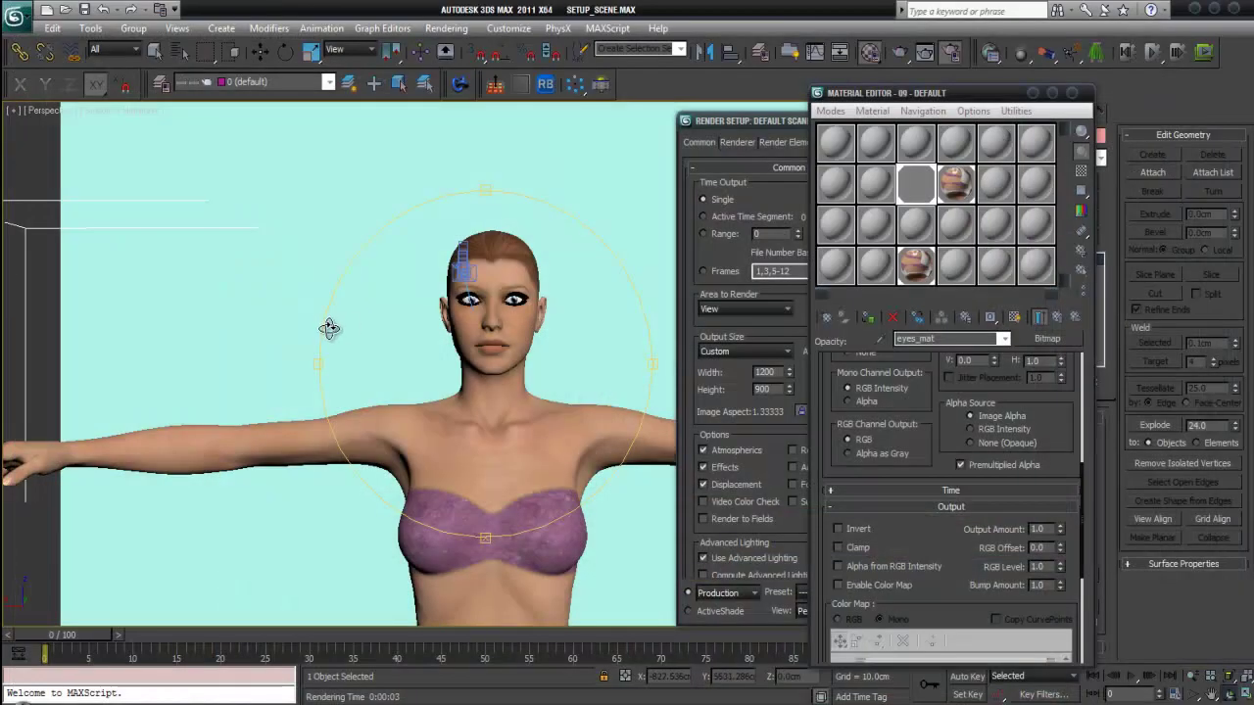